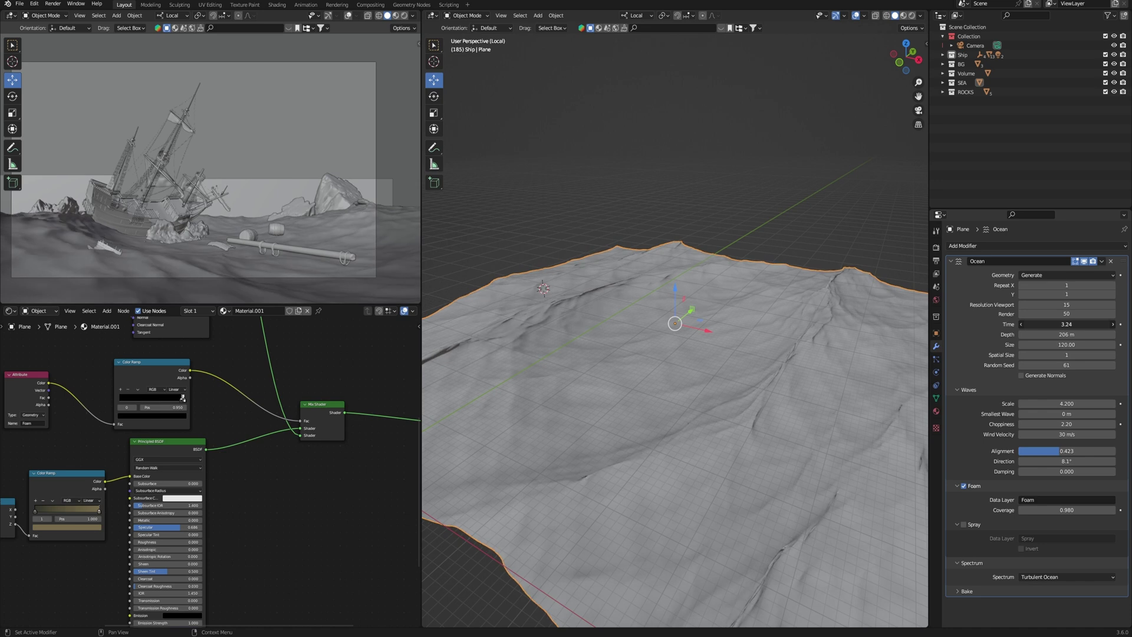
# - Preview the stormy ship scene in Rendered shading and nudge the Ocean Time value back and forth
pyautogui.click(403, 16)
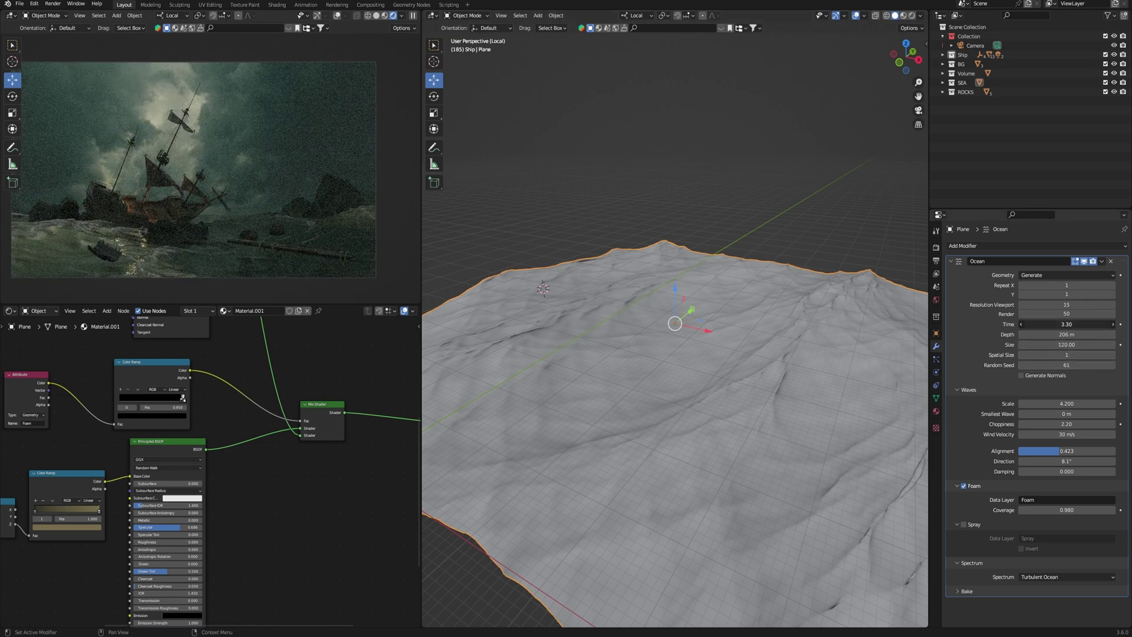
pyautogui.moveTo(1056, 325); pyautogui.dragTo(1088, 324)
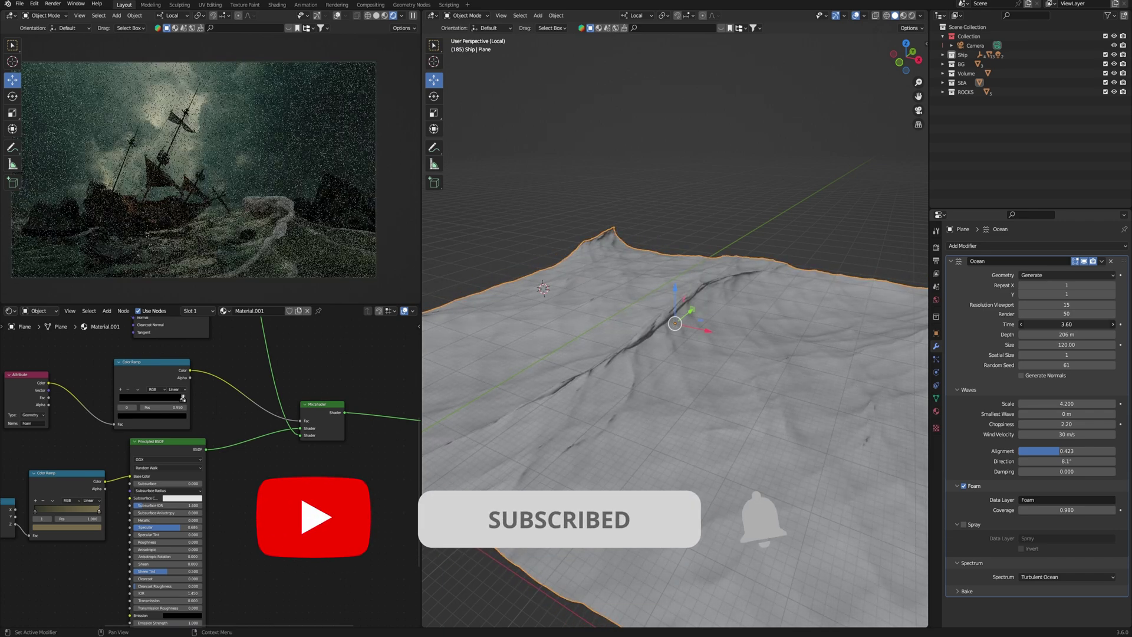
pyautogui.moveTo(1088, 324); pyautogui.dragTo(1065, 324)
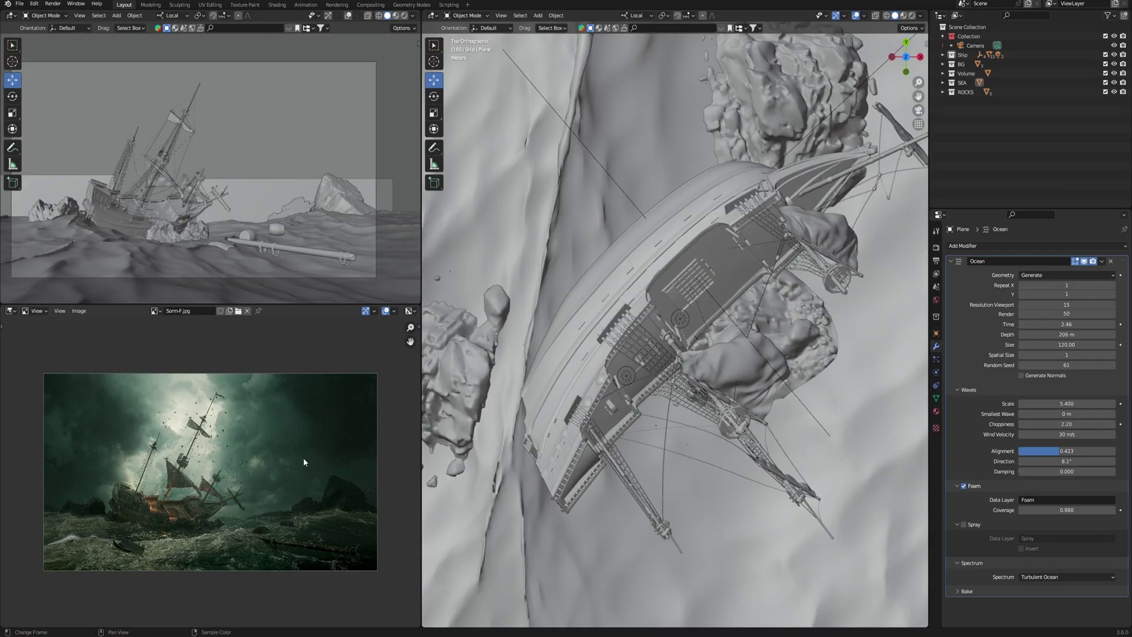
# - Maximize the Image Editor and zoom and pan around the stormy galleon reference picture
pyautogui.hotkey('ctrl', 'space')
pyautogui.scroll(1, 412, 457)
pyautogui.scroll(1, 536, 412)
pyautogui.scroll(3, 537, 413)
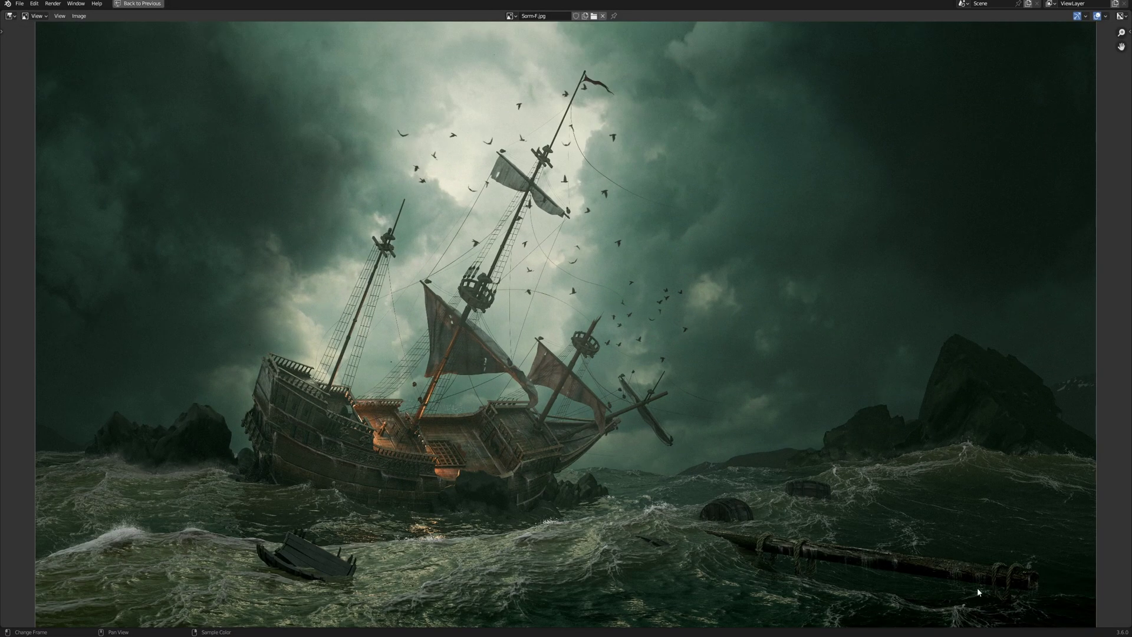
pyautogui.scroll(2, 717, 525)
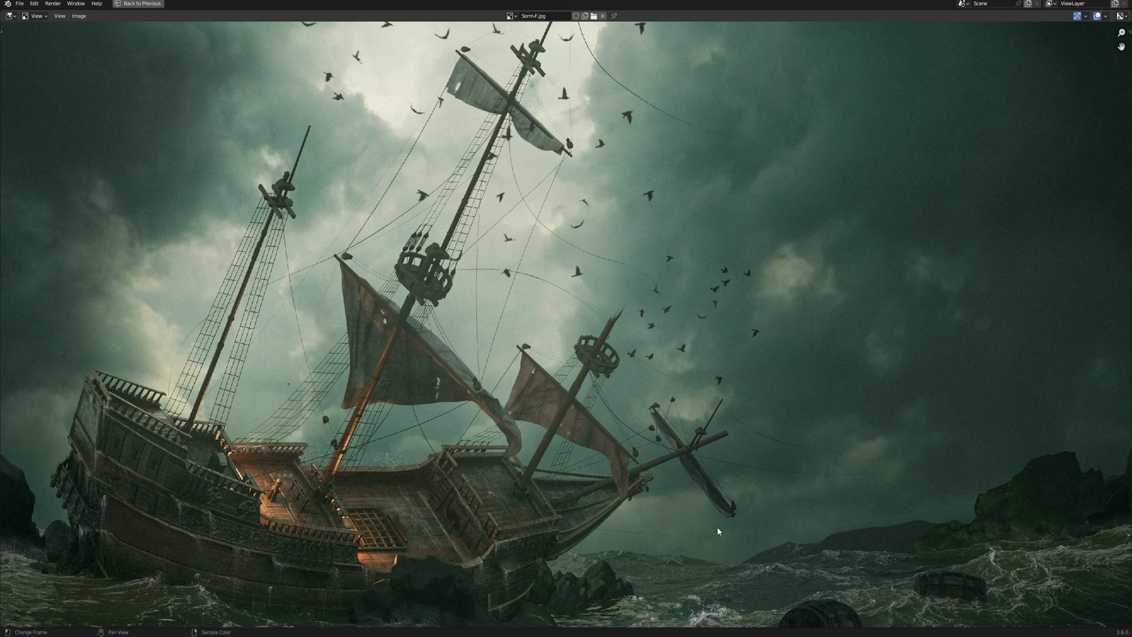
pyautogui.moveTo(717, 526); pyautogui.dragTo(720, 402, button='middle')
pyautogui.scroll(-1, 720, 401)
pyautogui.moveTo(649, 431); pyautogui.dragTo(627, 454, button='middle')
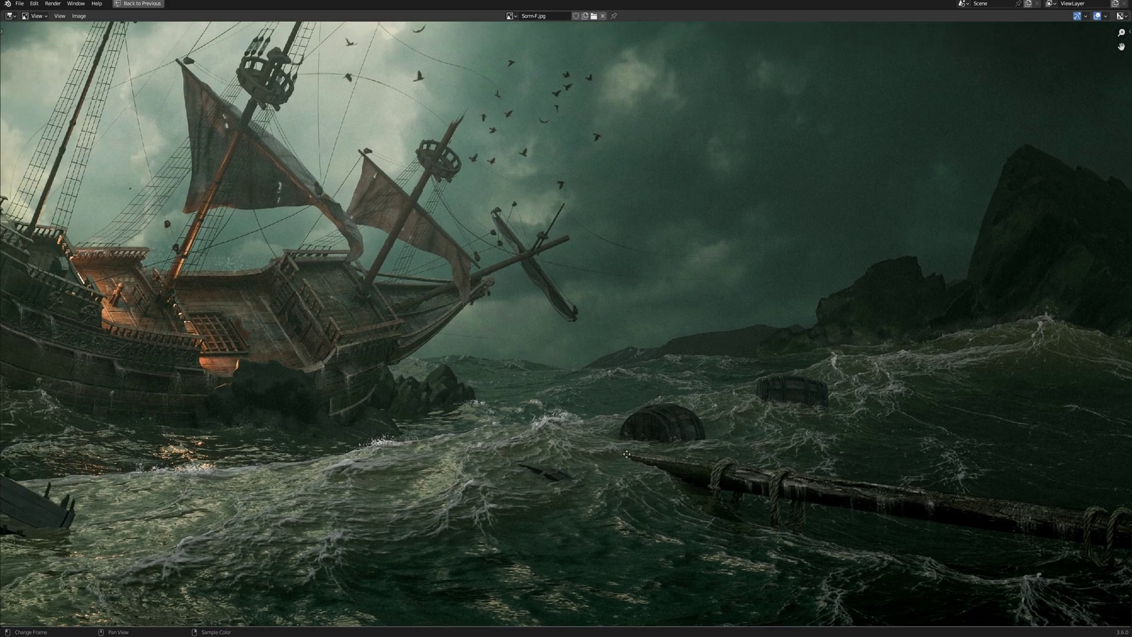
pyautogui.scroll(-2, 628, 454)
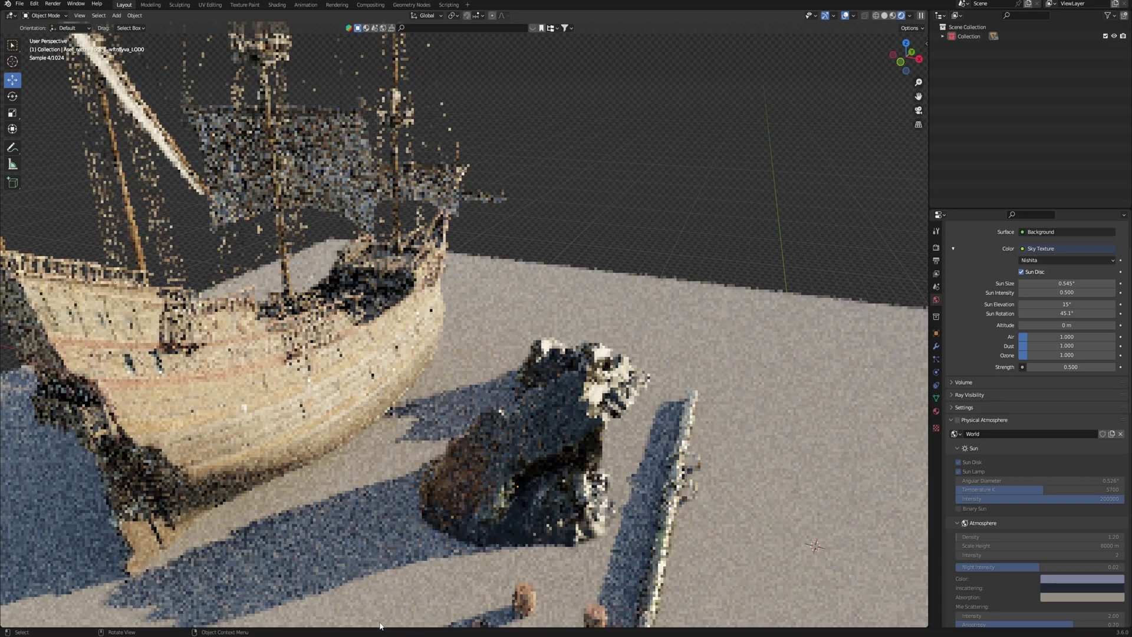
pyautogui.moveTo(514, 367)
pyautogui.mouseDown(button='middle')
pyautogui.moveTo(506, 485)
pyautogui.moveTo(492, 511)
pyautogui.mouseUp(button='middle')
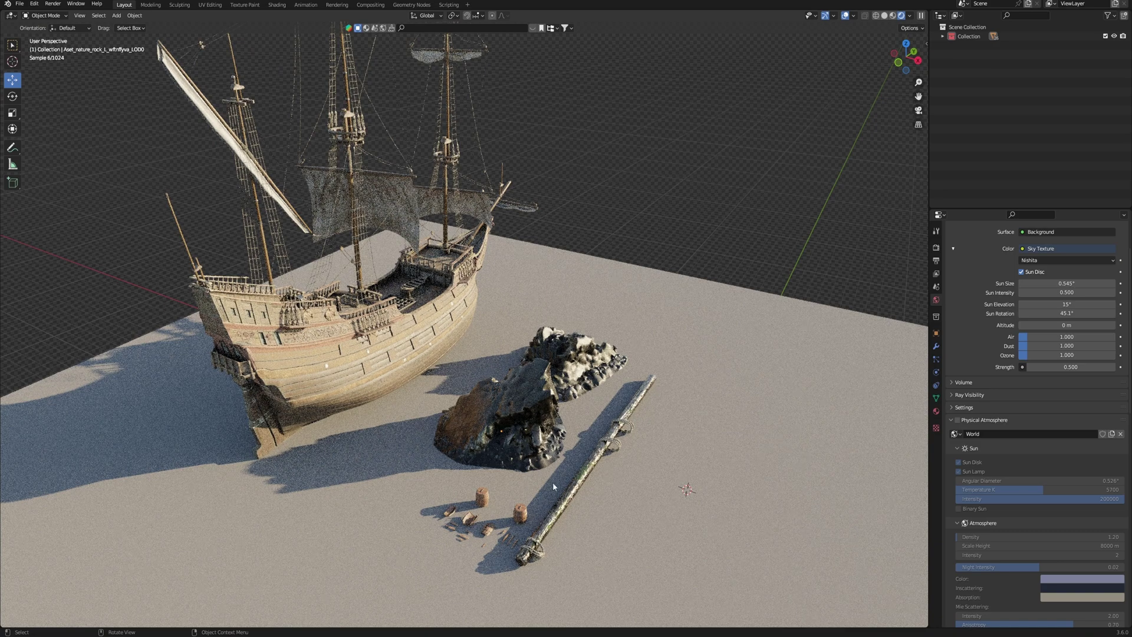
pyautogui.scroll(-2, 579, 435)
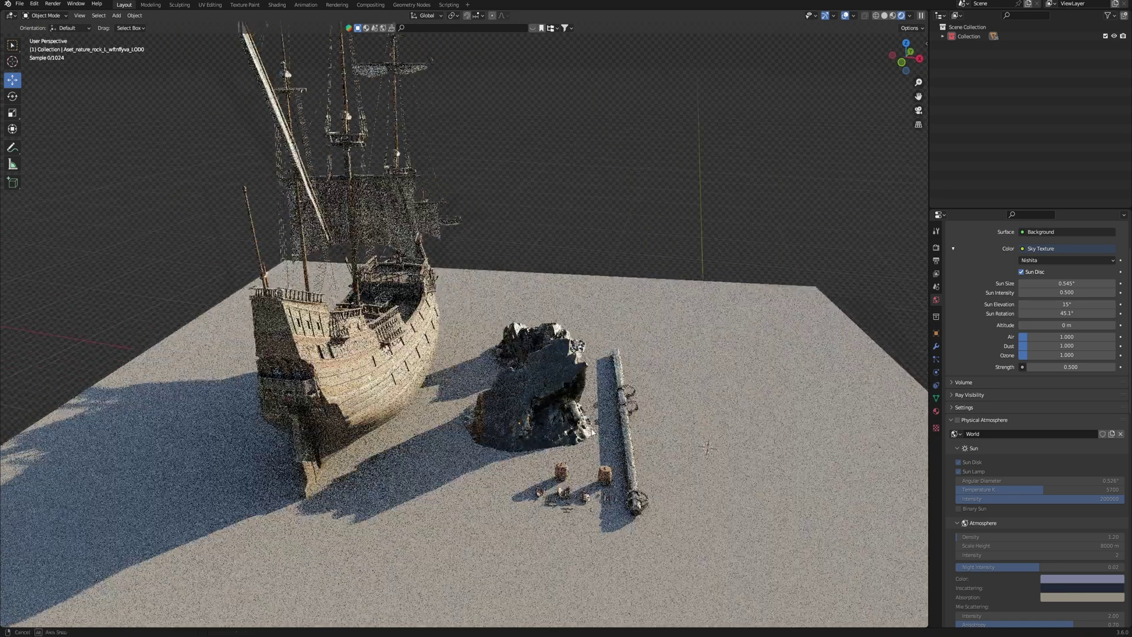
pyautogui.moveTo(579, 434); pyautogui.dragTo(567, 434, button='middle')
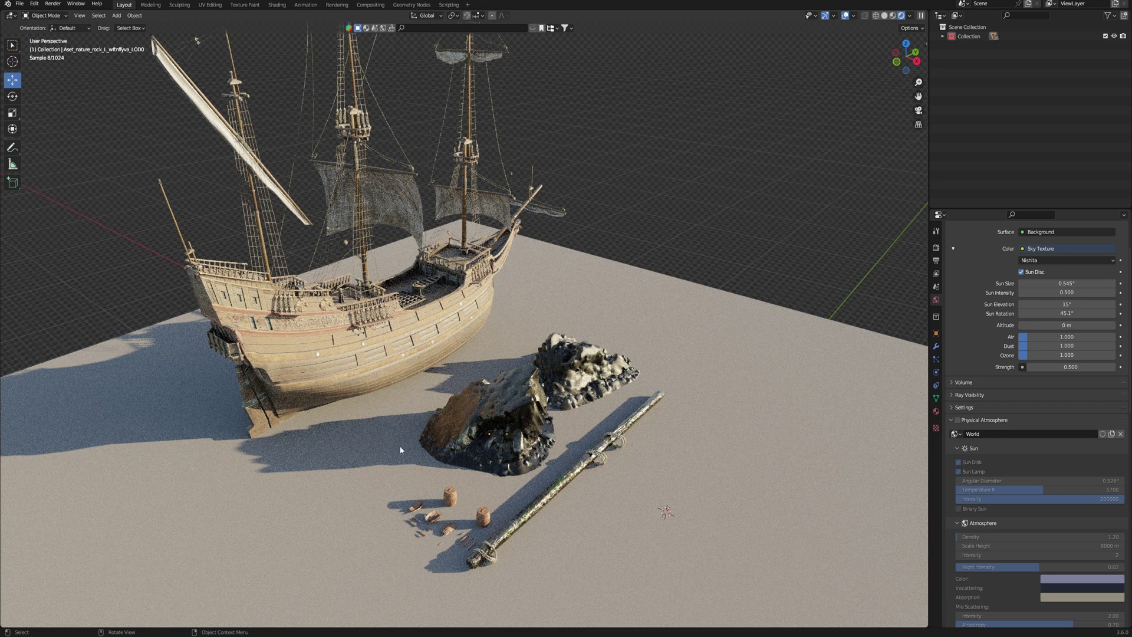
pyautogui.click(363, 361)
pyautogui.click(453, 501)
pyautogui.click(499, 548)
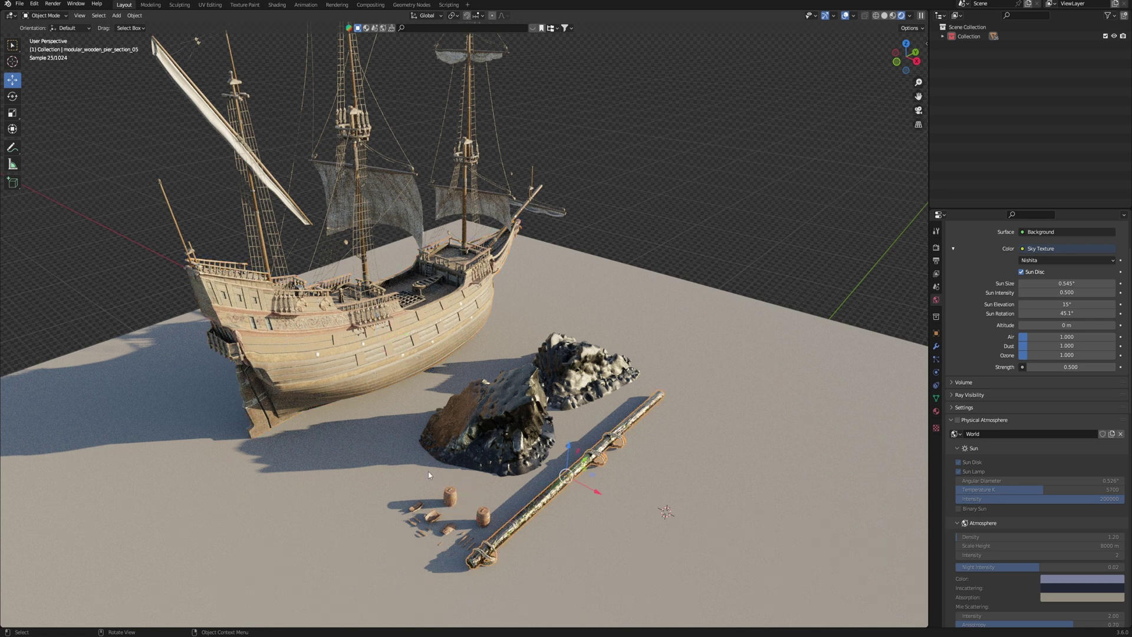
# - Browse down the Poly Haven homepage's HDRI, texture and model library
pyautogui.click(433, 520)
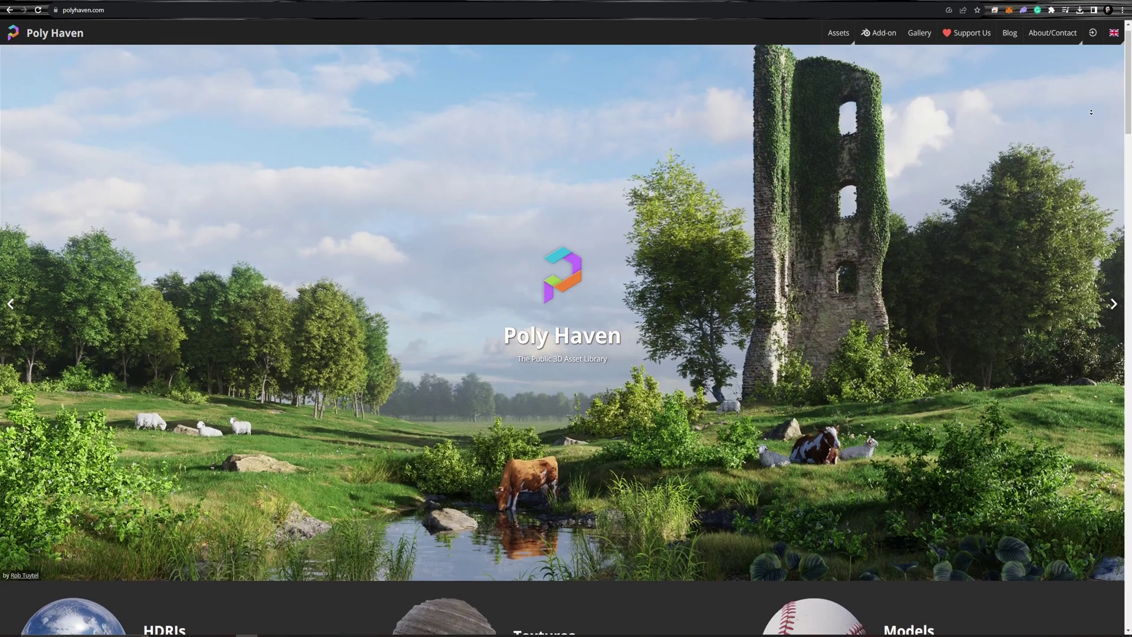
pyautogui.scroll(-1, 1091, 120)
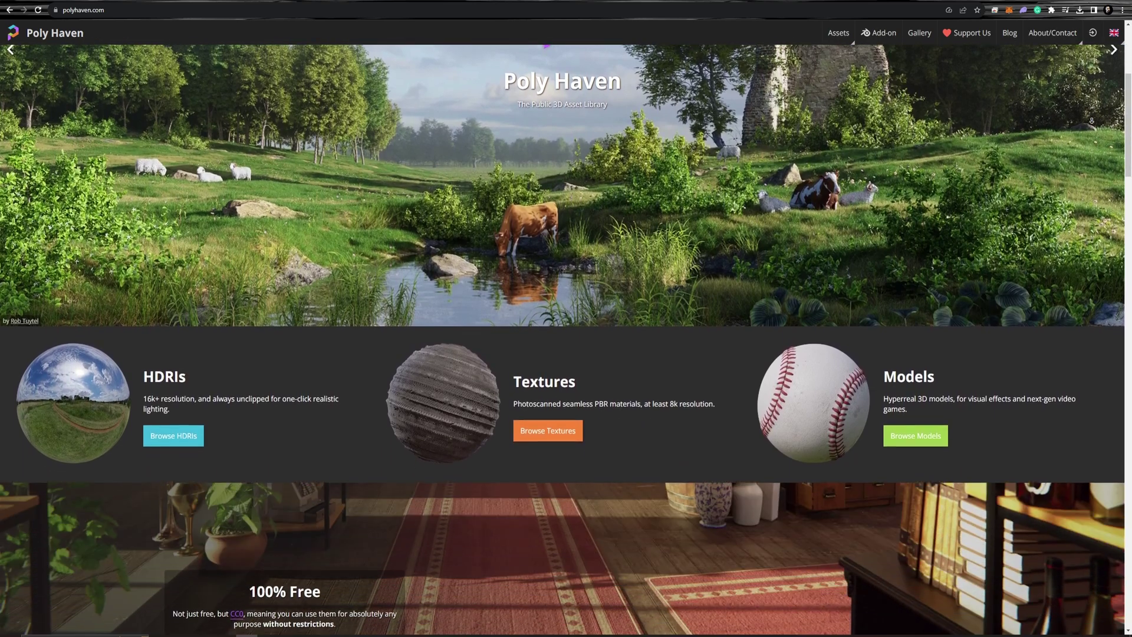
pyautogui.scroll(-1, 1092, 120)
pyautogui.scroll(-1, 1092, 121)
pyautogui.scroll(-1, 1092, 120)
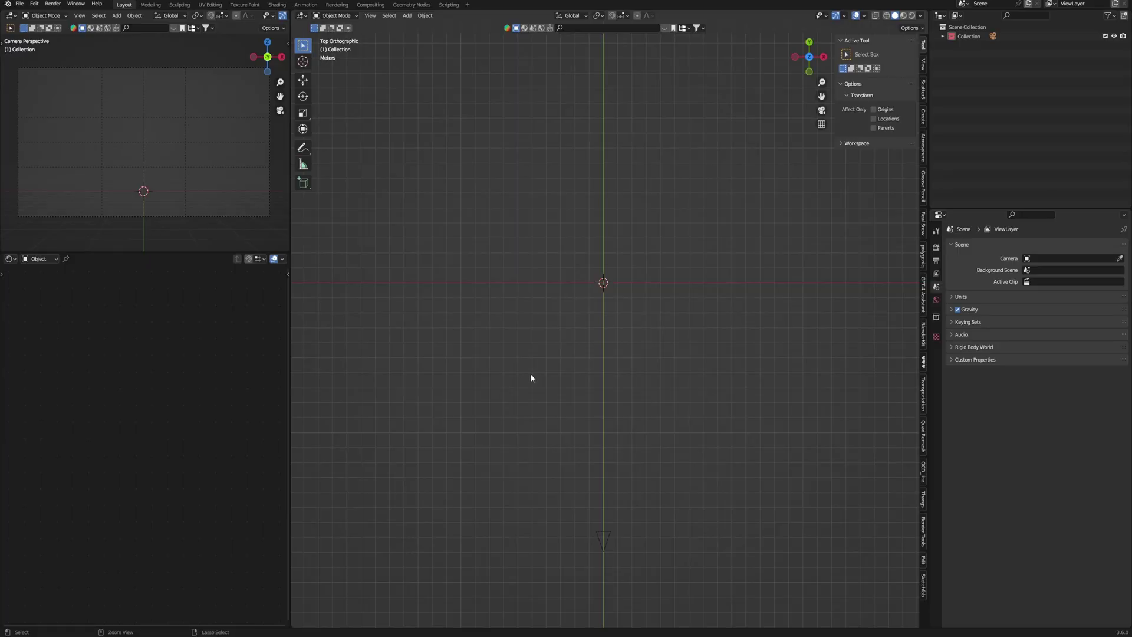
# - Paste the copied galleon into the fresh scene and place it near the world origin
pyautogui.hotkey('ctrl', 'v')
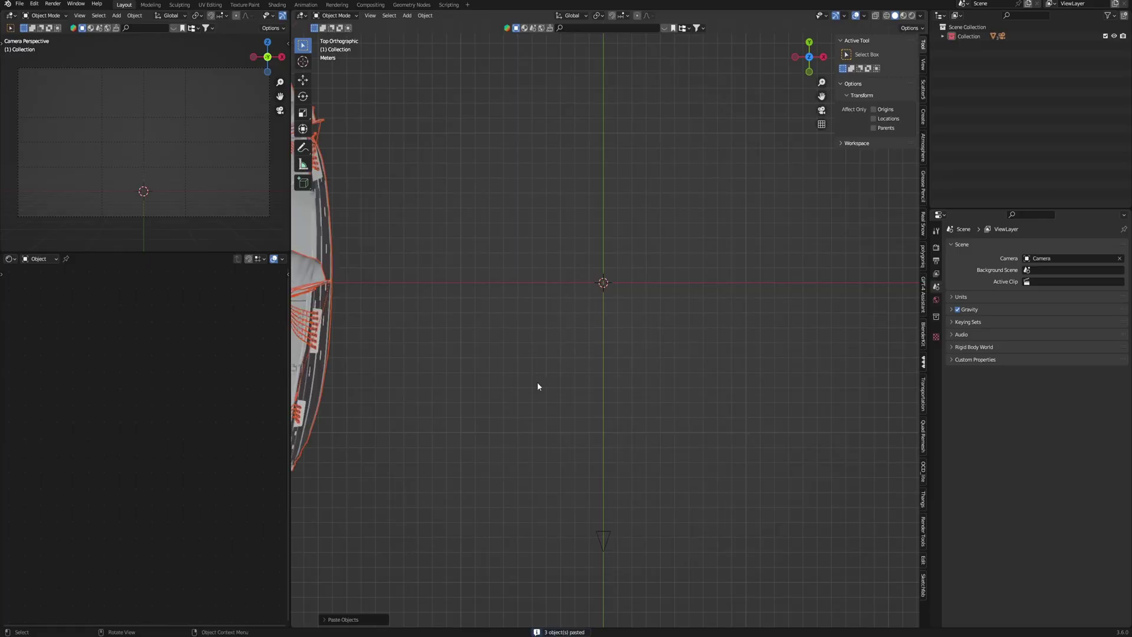
pyautogui.scroll(-4, 524, 384)
pyautogui.press('g')
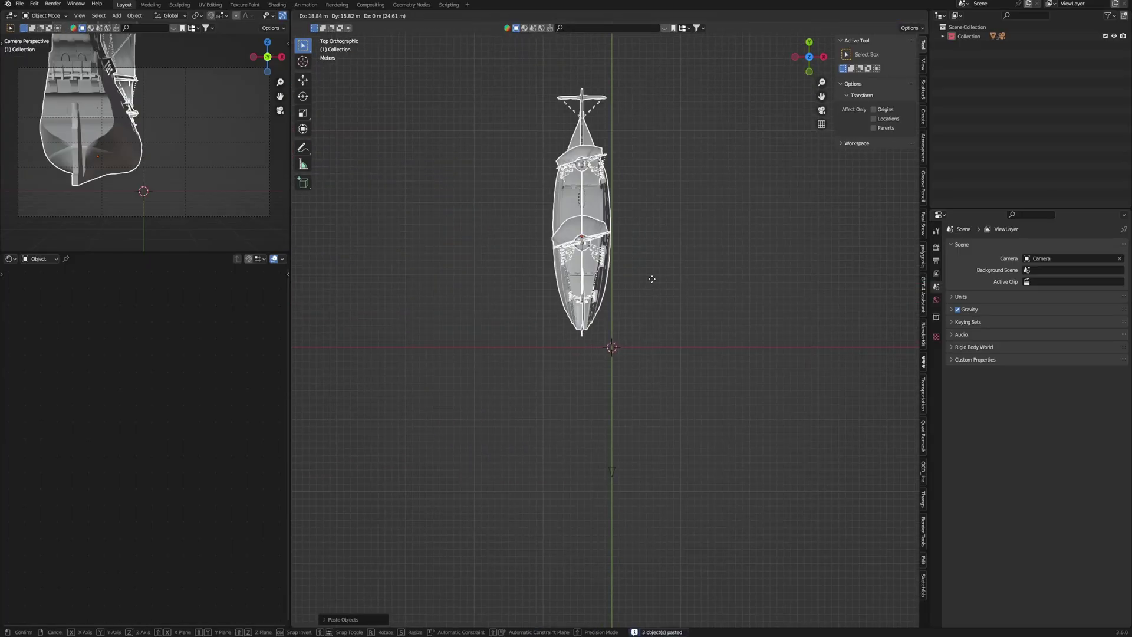
pyautogui.click(642, 253)
pyautogui.scroll(-3, 647, 253)
pyautogui.keyDown('shift'); pyautogui.moveTo(646, 253); pyautogui.dragTo(625, 327, button='middle'); pyautogui.keyUp('shift')
pyautogui.scroll(3, 589, 353)
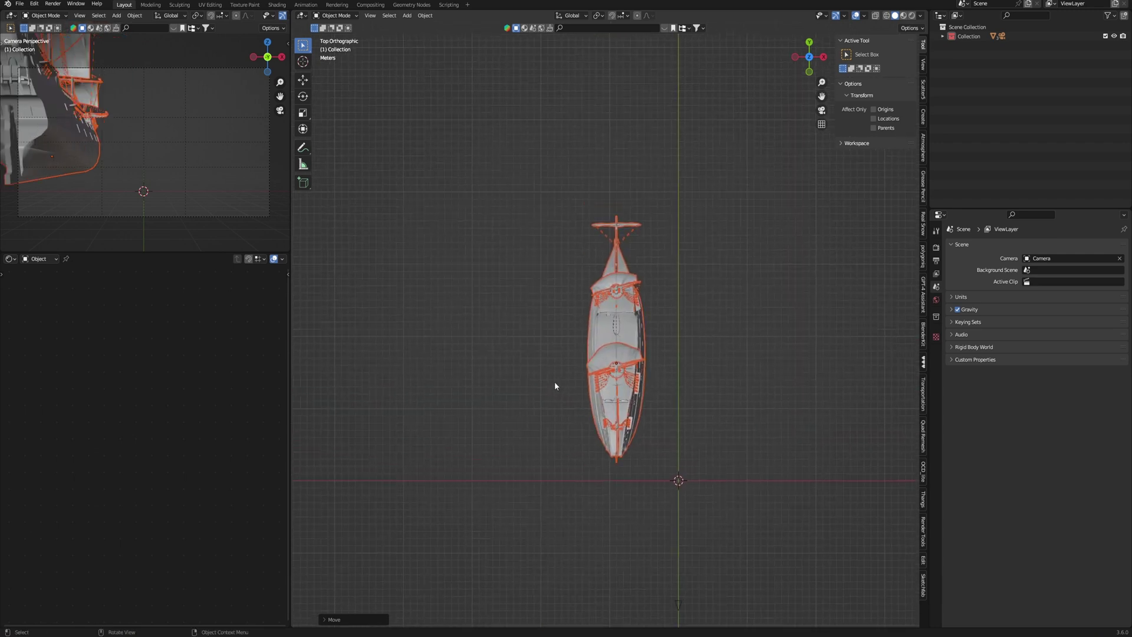
pyautogui.click(554, 379)
# - Add a Plain Axes empty beside the ship
pyautogui.hotkey('shift', 'a')
pyautogui.moveTo(529, 469)
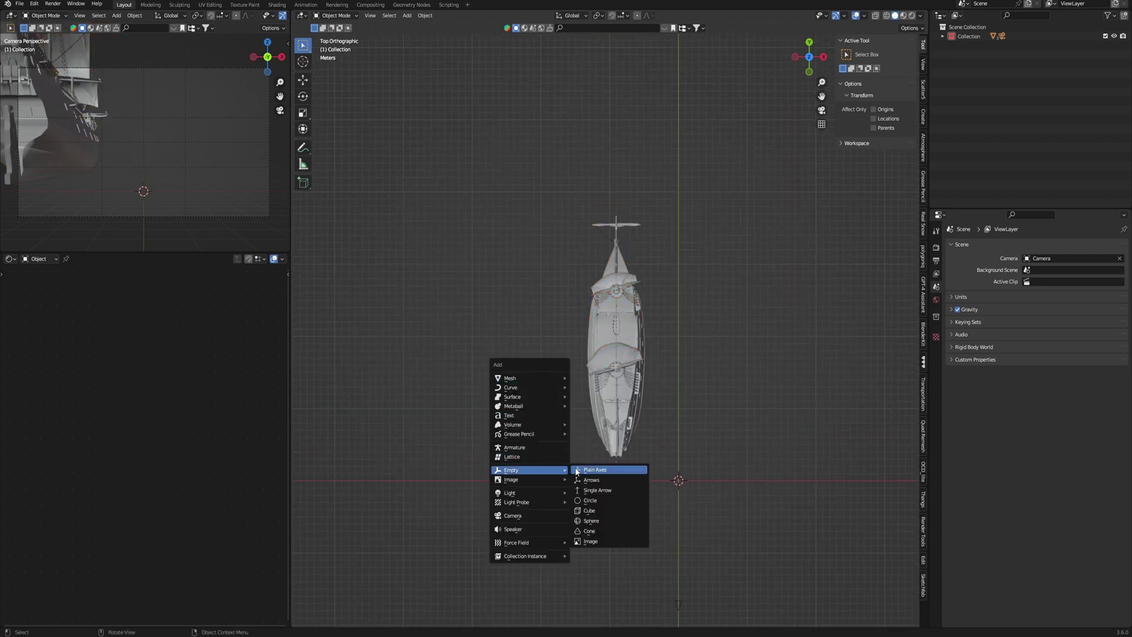
pyautogui.click(601, 473)
pyautogui.scroll(-2, 613, 428)
pyautogui.scroll(2, 614, 428)
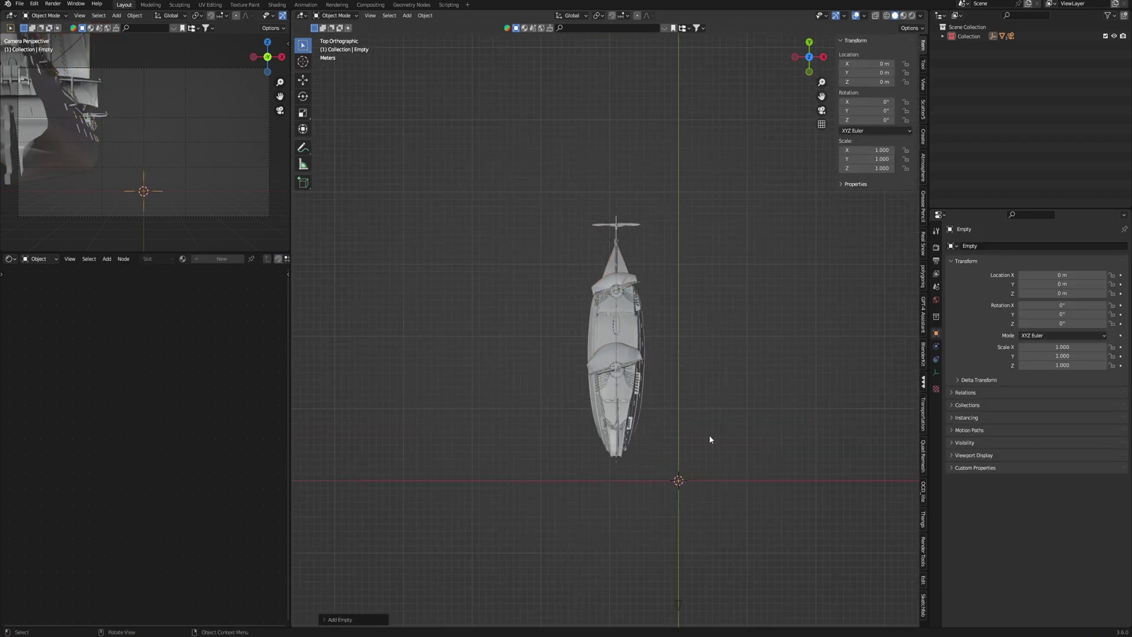
pyautogui.press('g')
pyautogui.click(608, 332)
# - Scale the empty up and move it to the ship's middle
pyautogui.press('s')
pyautogui.click(784, 437)
pyautogui.press('s')
pyautogui.click(724, 427)
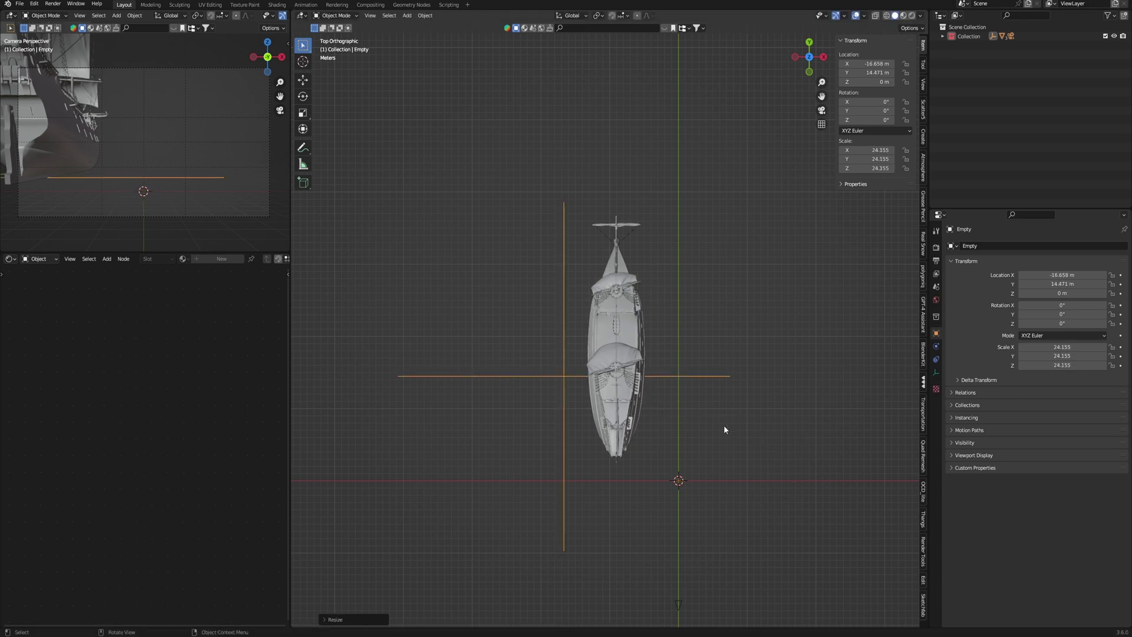
pyautogui.press('s')
pyautogui.rightClick(784, 445)
pyautogui.press('g')
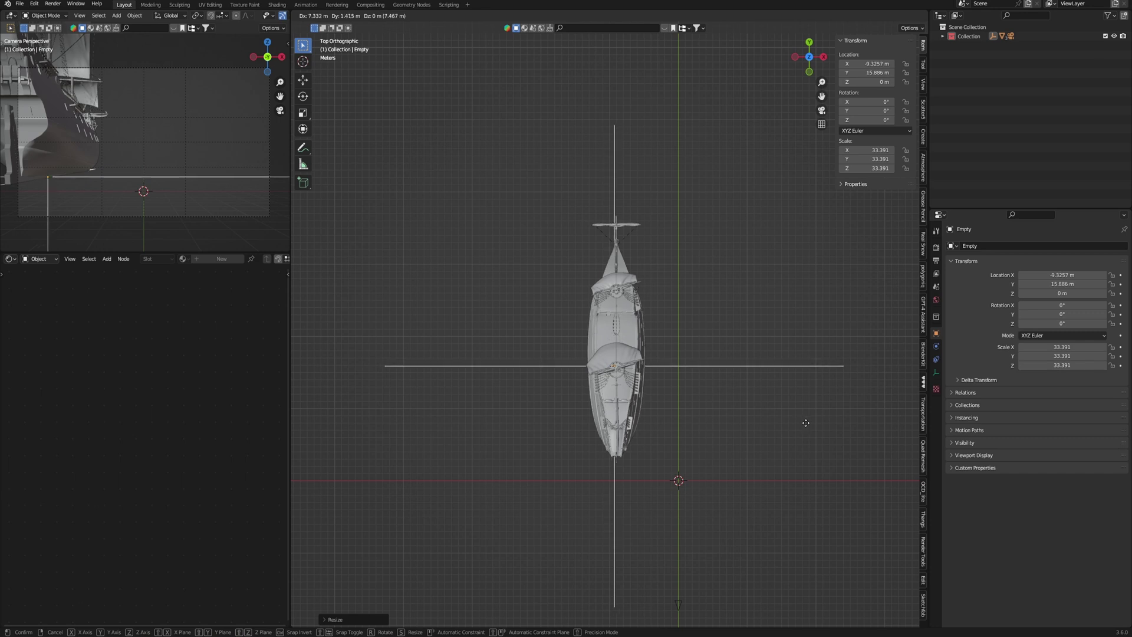
pyautogui.click(609, 452)
# - Parent the ship to the empty with Object (Without Inverse)
pyautogui.moveTo(610, 467); pyautogui.dragTo(538, 303)
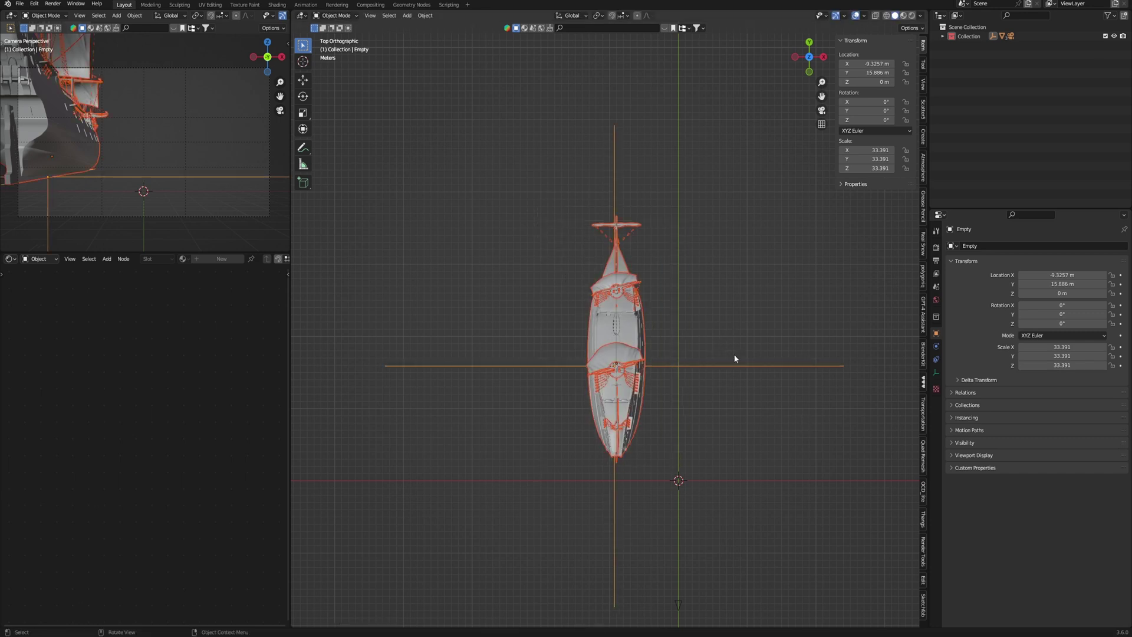
pyautogui.hotkey('ctrl', 'p')
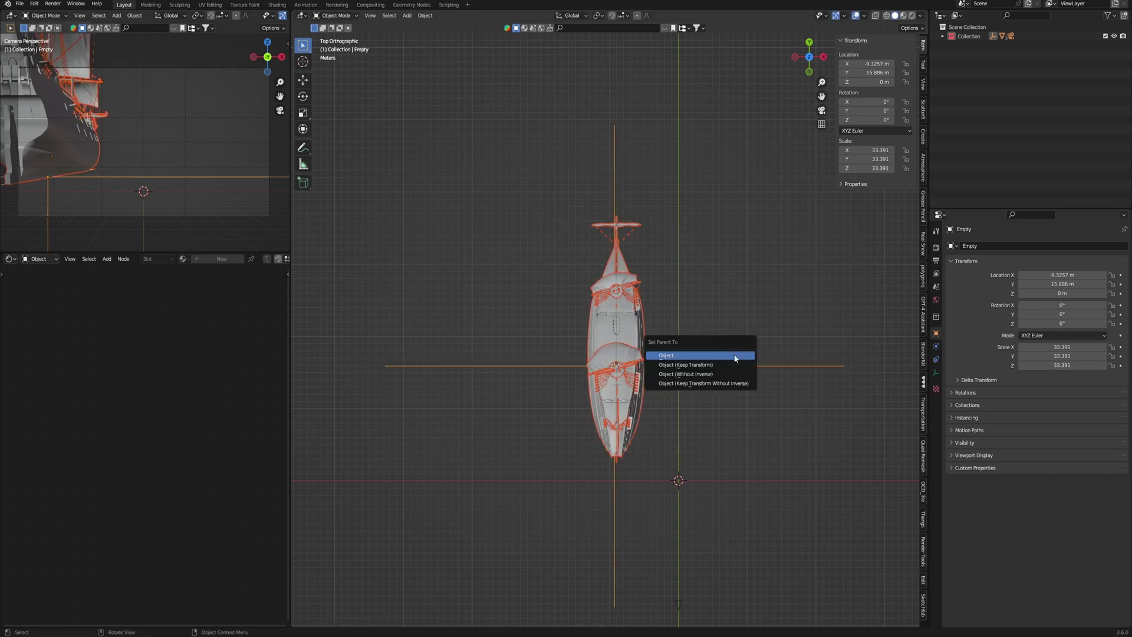
pyautogui.click(733, 386)
# - Select only the parent empty and move it, with the ship, further up
pyautogui.click(725, 407)
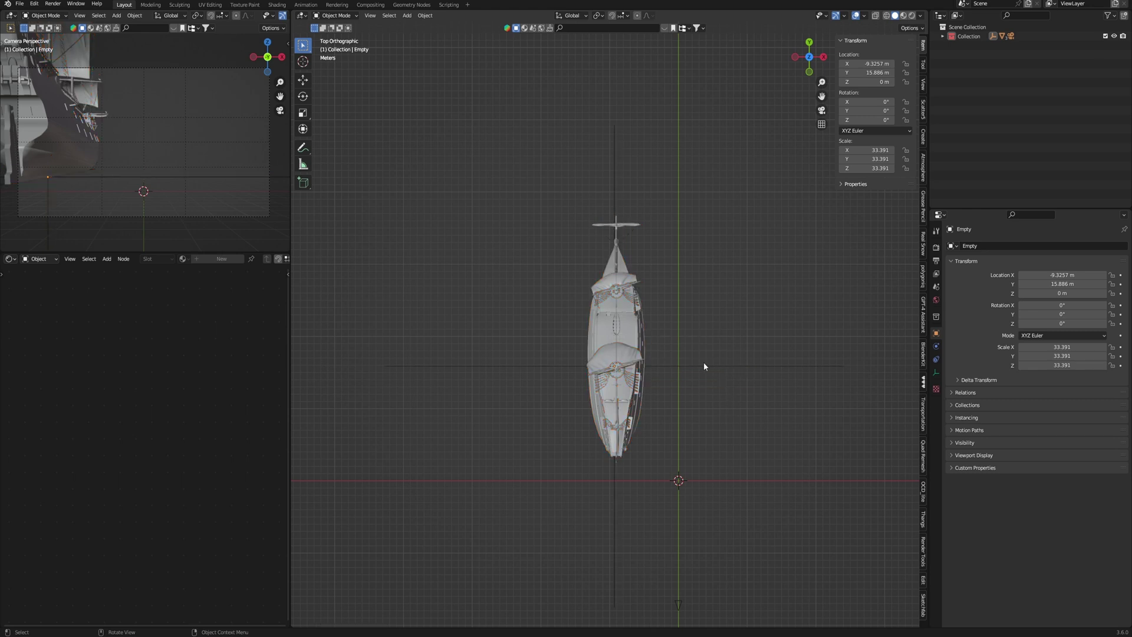
pyautogui.click(703, 364)
pyautogui.press('g')
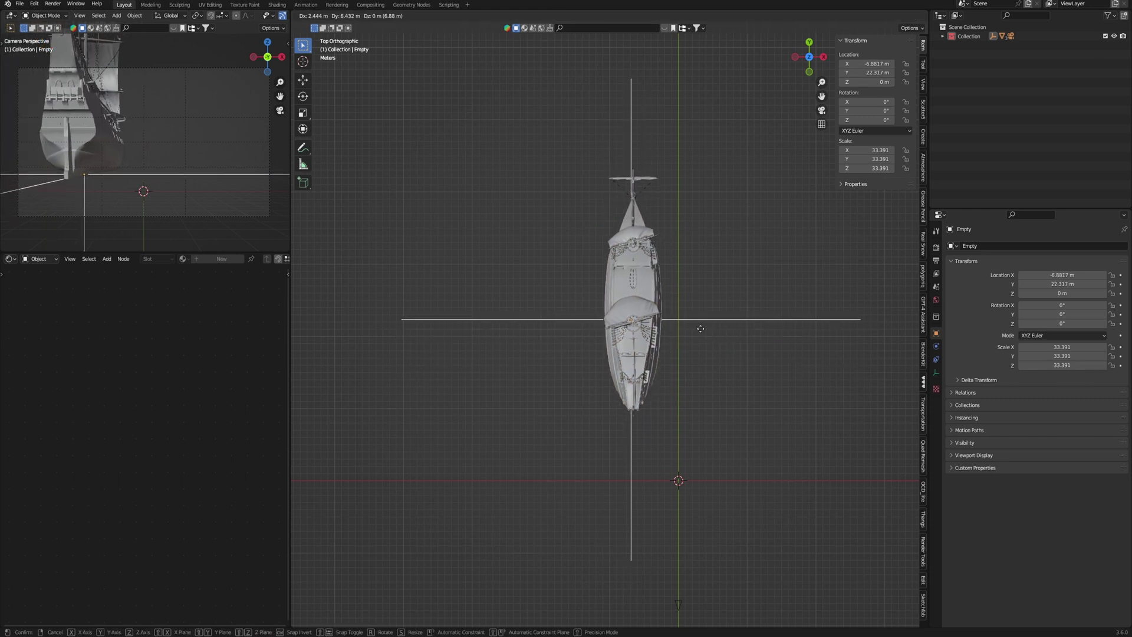
pyautogui.click(701, 330)
pyautogui.scroll(-3, 694, 460)
pyautogui.press('g')
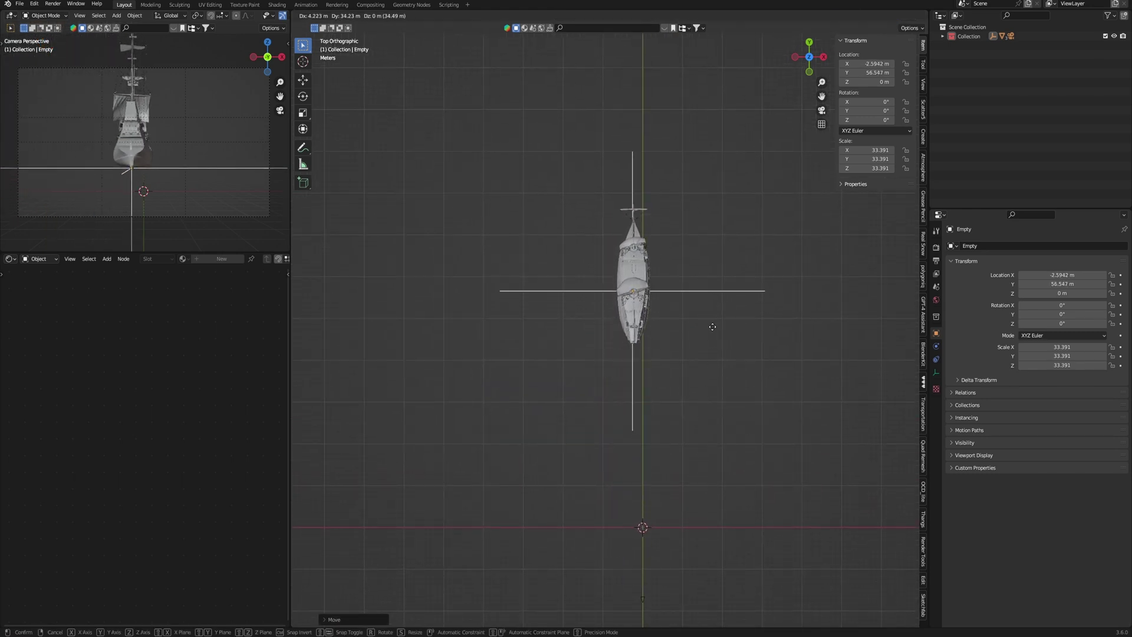
pyautogui.click(713, 324)
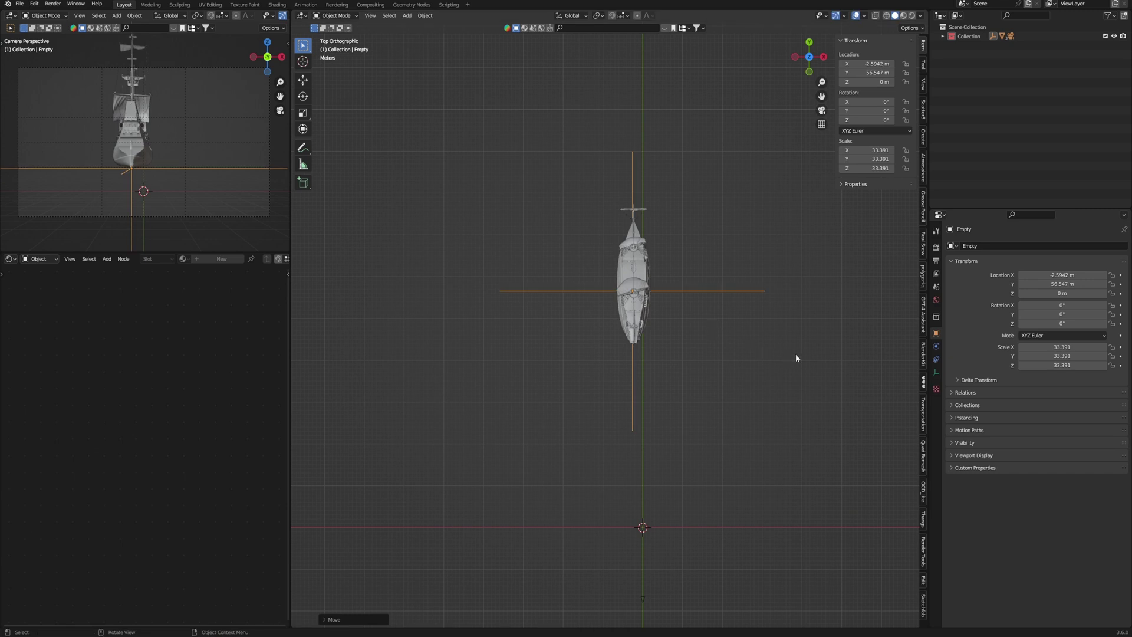
# - Turn the empty, tilt it on its local Y axis, and reposition the listing ship
pyautogui.press('r')
pyautogui.click(724, 429)
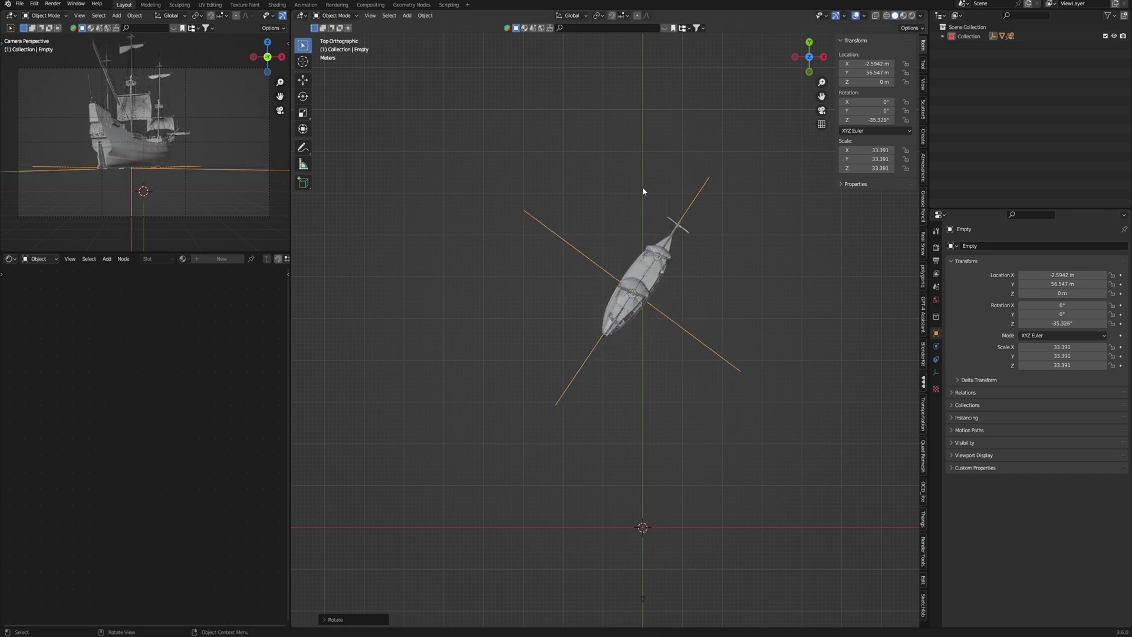
pyautogui.press('r')
pyautogui.press('y')
pyautogui.press('y')
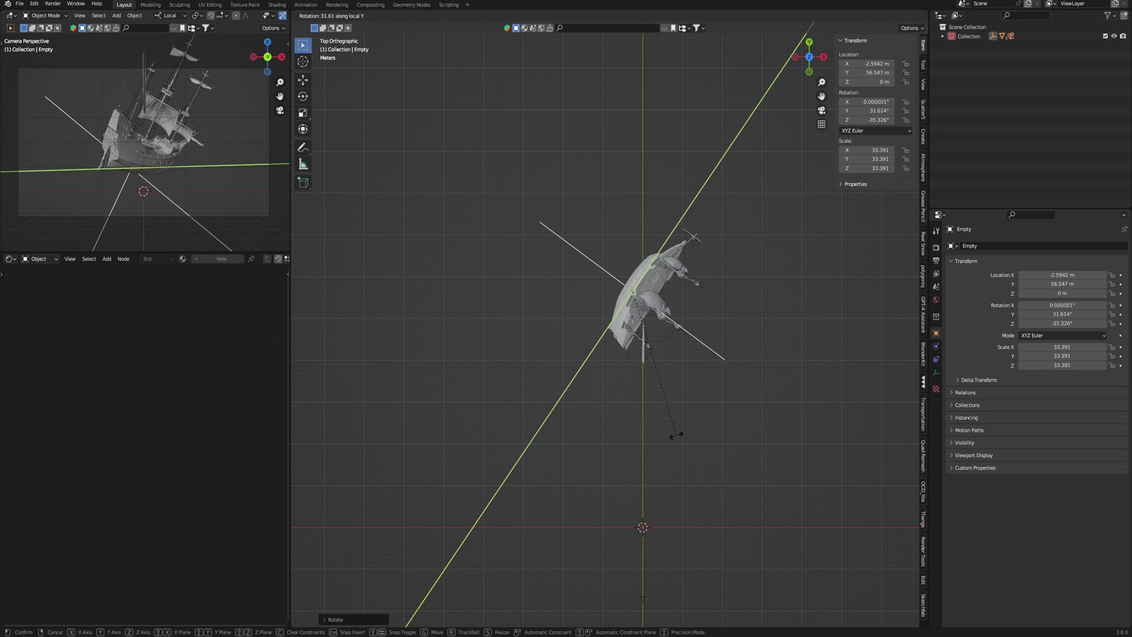
pyautogui.click(687, 416)
pyautogui.press('g')
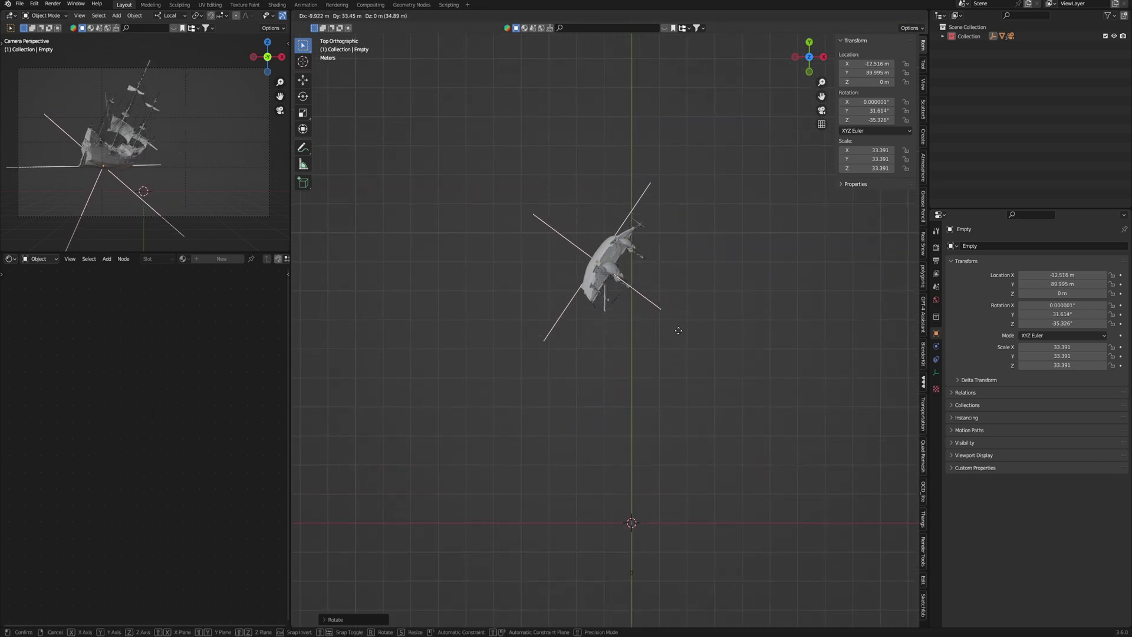
pyautogui.click(678, 329)
# - Rotate the empty to about −49° on Z and nudge it slightly
pyautogui.keyDown('shift'); pyautogui.moveTo(678, 330); pyautogui.dragTo(703, 391, button='middle'); pyautogui.keyUp('shift')
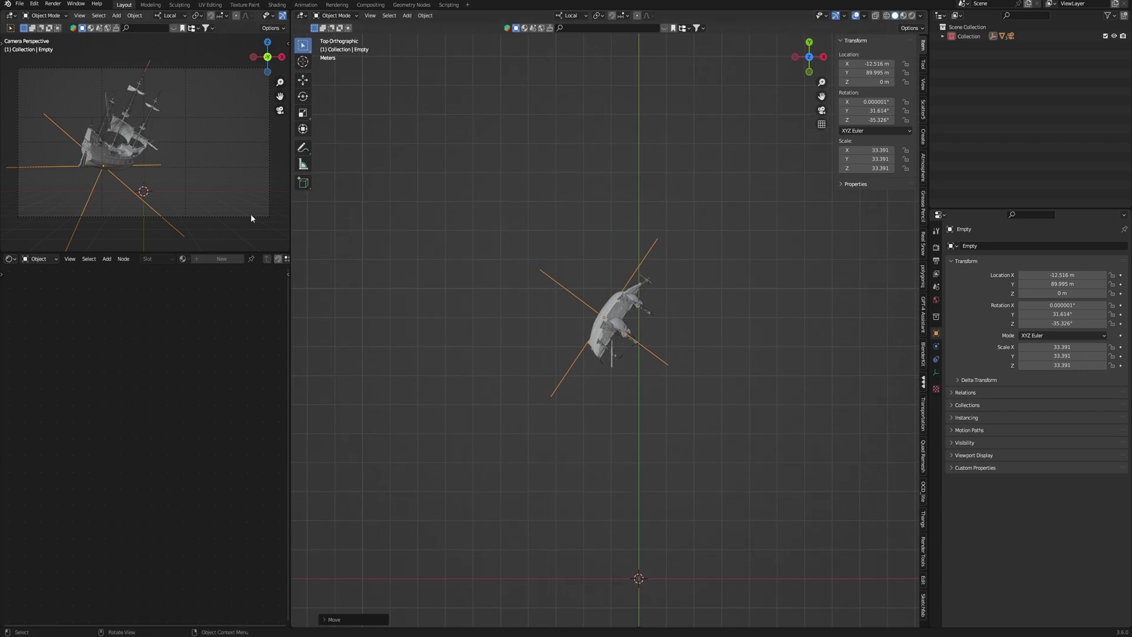
pyautogui.scroll(2, 182, 185)
pyautogui.scroll(1, 182, 185)
pyautogui.press('r')
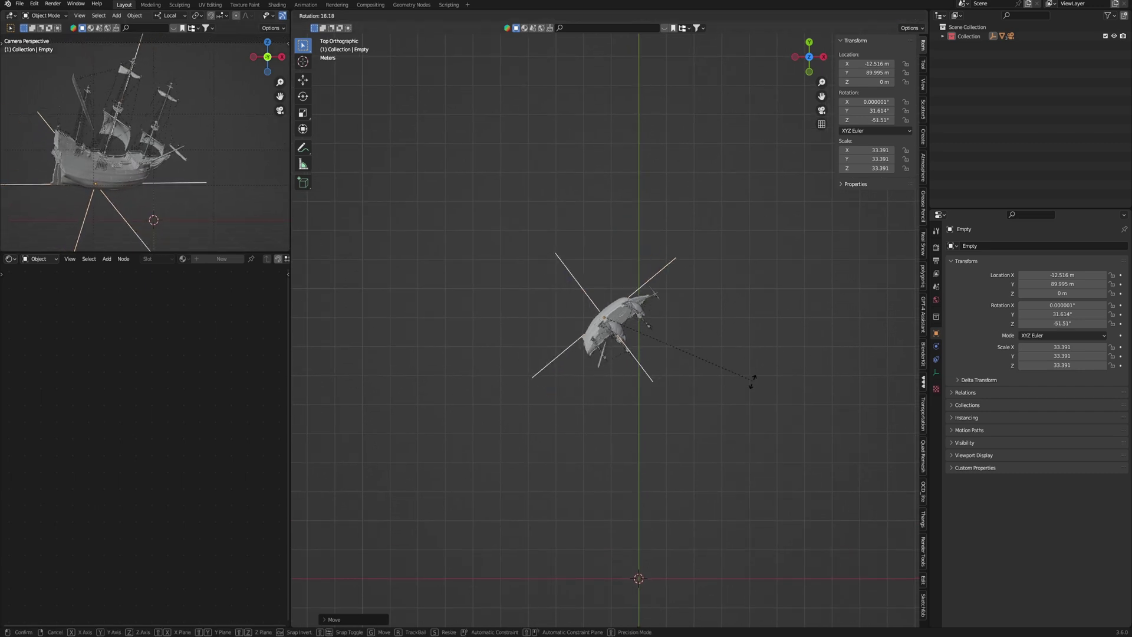
pyautogui.click(750, 372)
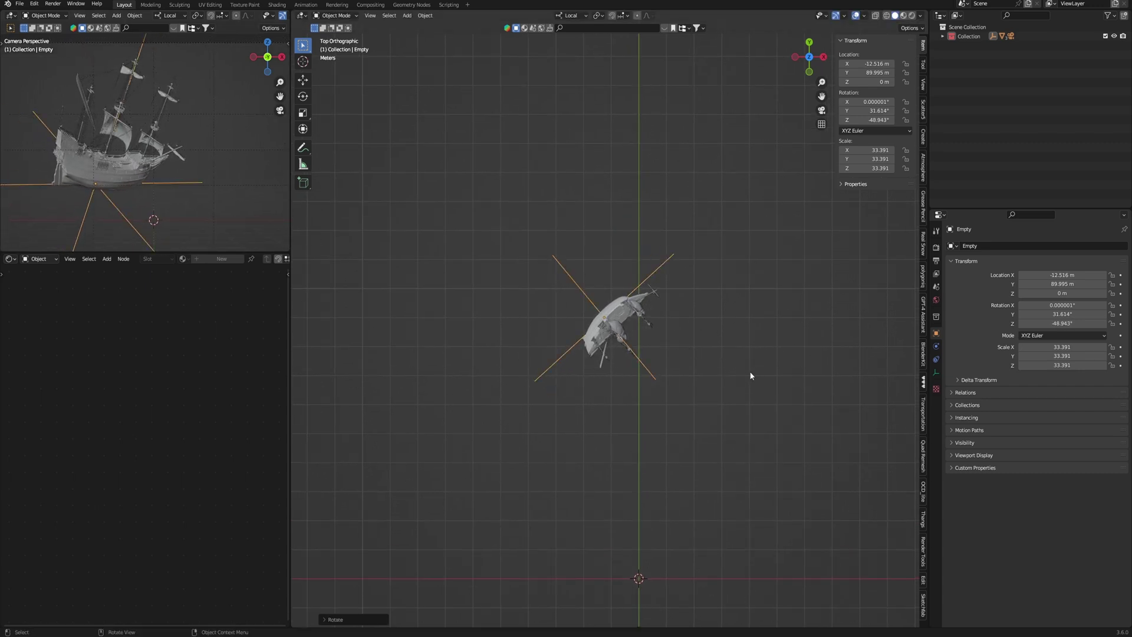
pyautogui.scroll(-1, 649, 342)
pyautogui.scroll(-1, 228, 197)
pyautogui.scroll(-1, 253, 218)
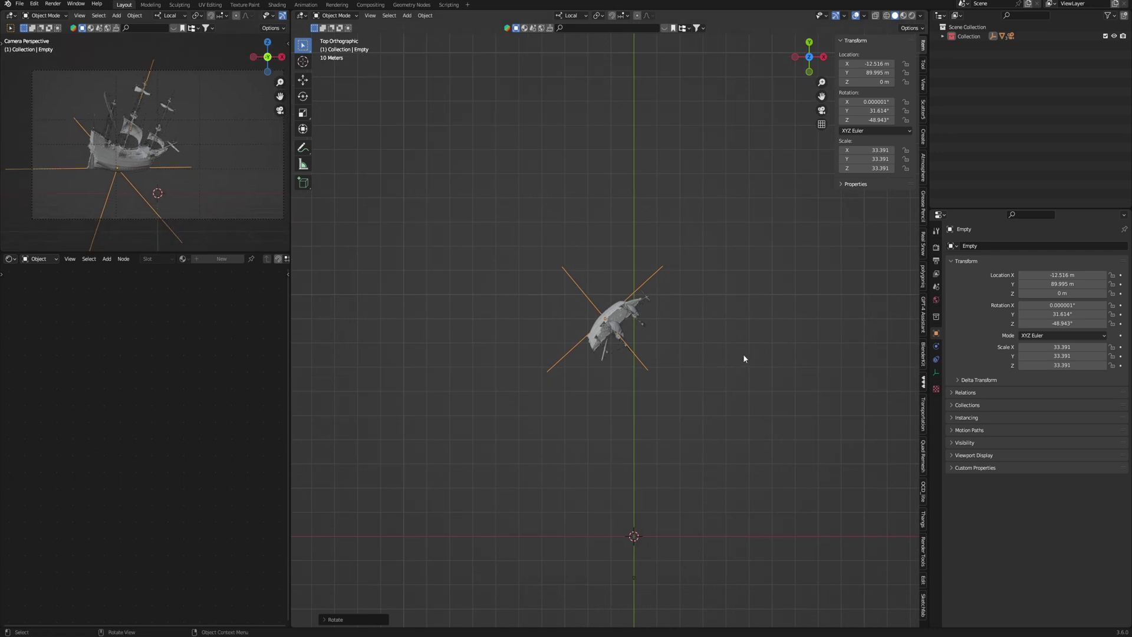
pyautogui.press('g')
pyautogui.click(727, 357)
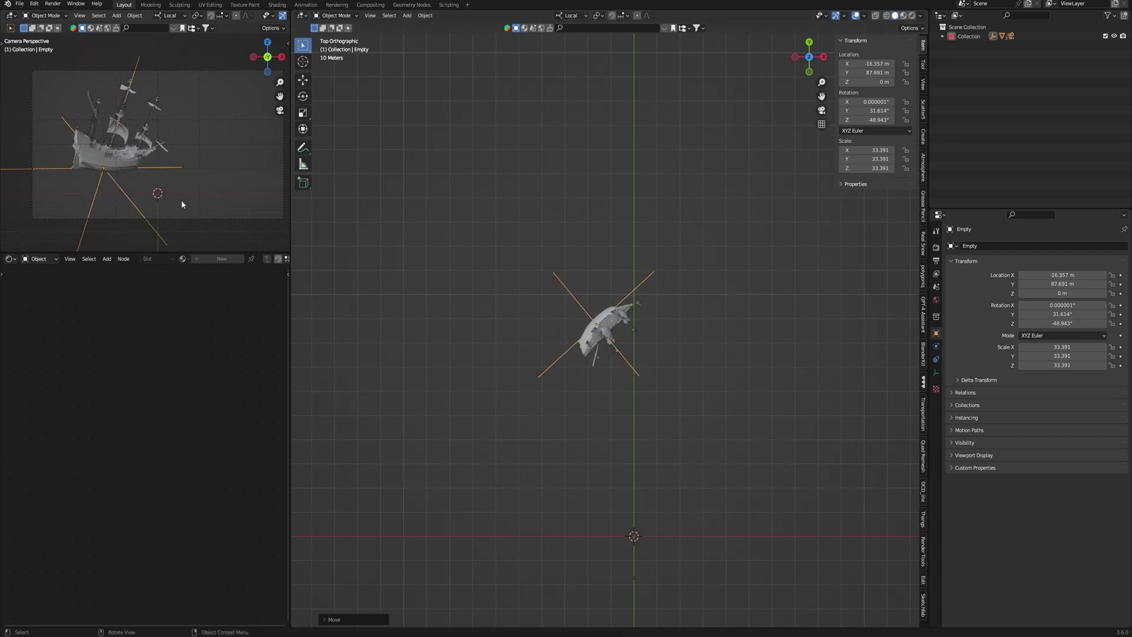
# - Sink the empty along local Z to about −4.07 m and settle its final position
pyautogui.press('g')
pyautogui.press('z')
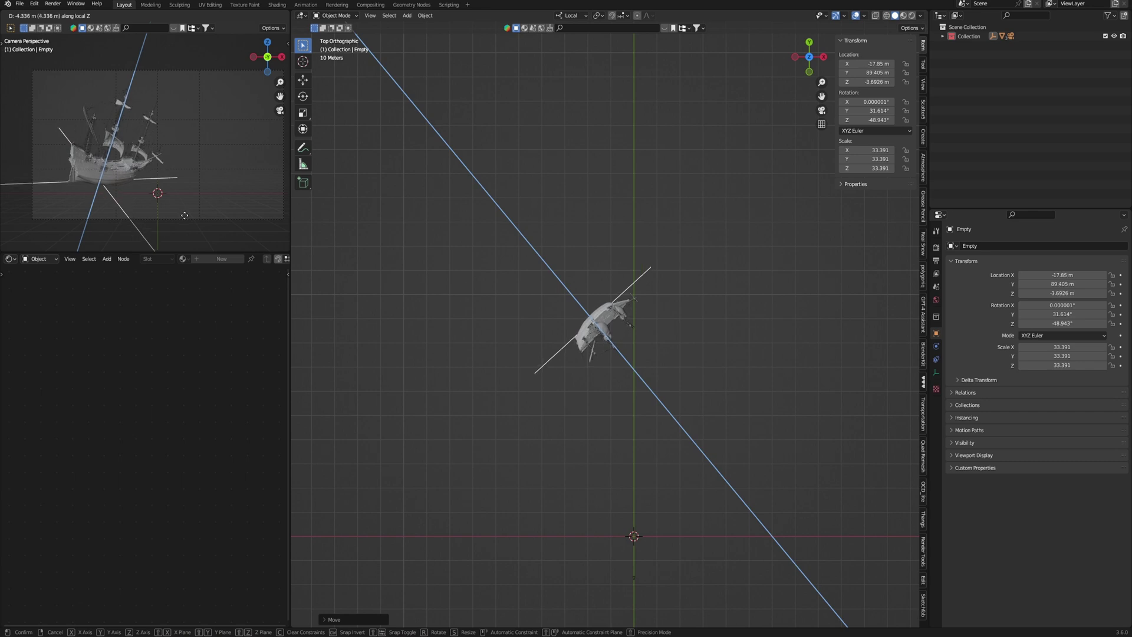
pyautogui.click(184, 215)
pyautogui.press('g')
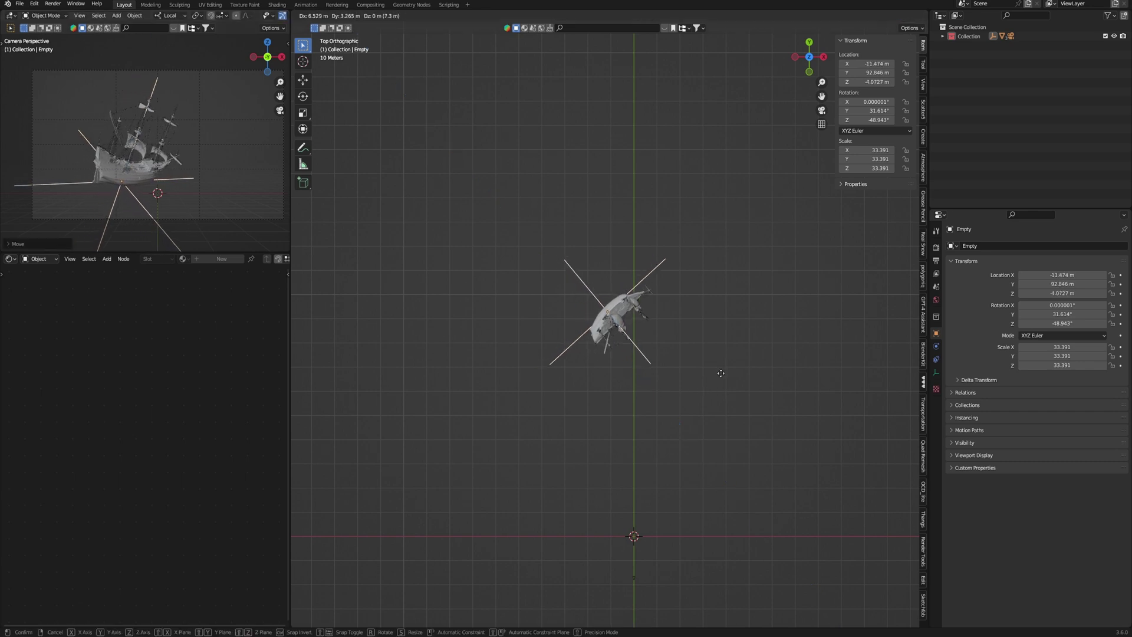
pyautogui.click(715, 370)
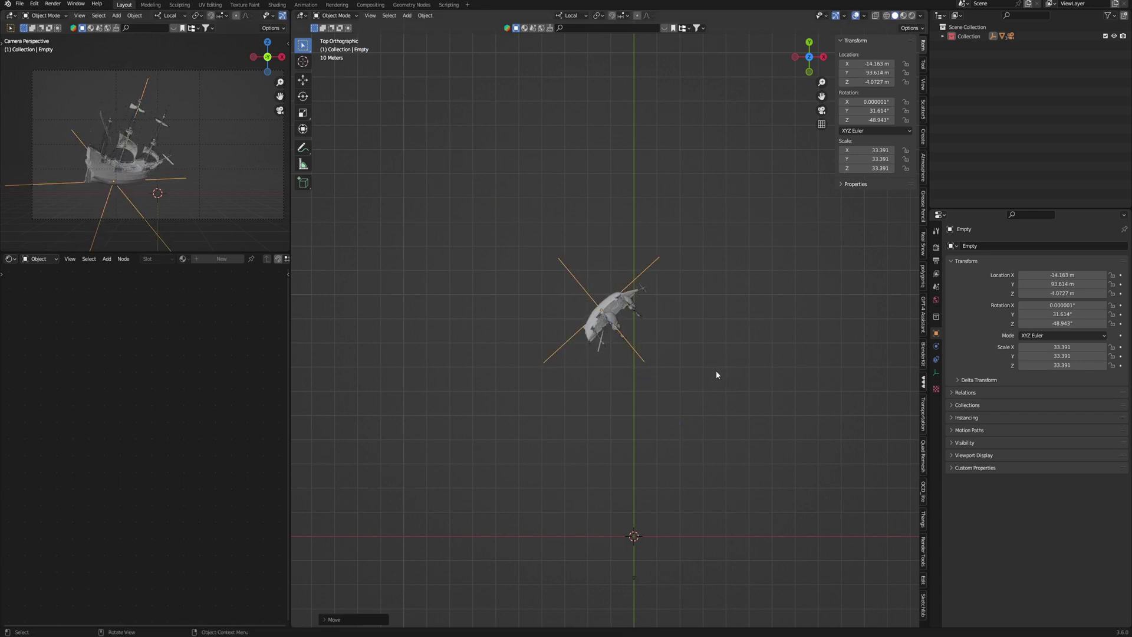
pyautogui.click(667, 346)
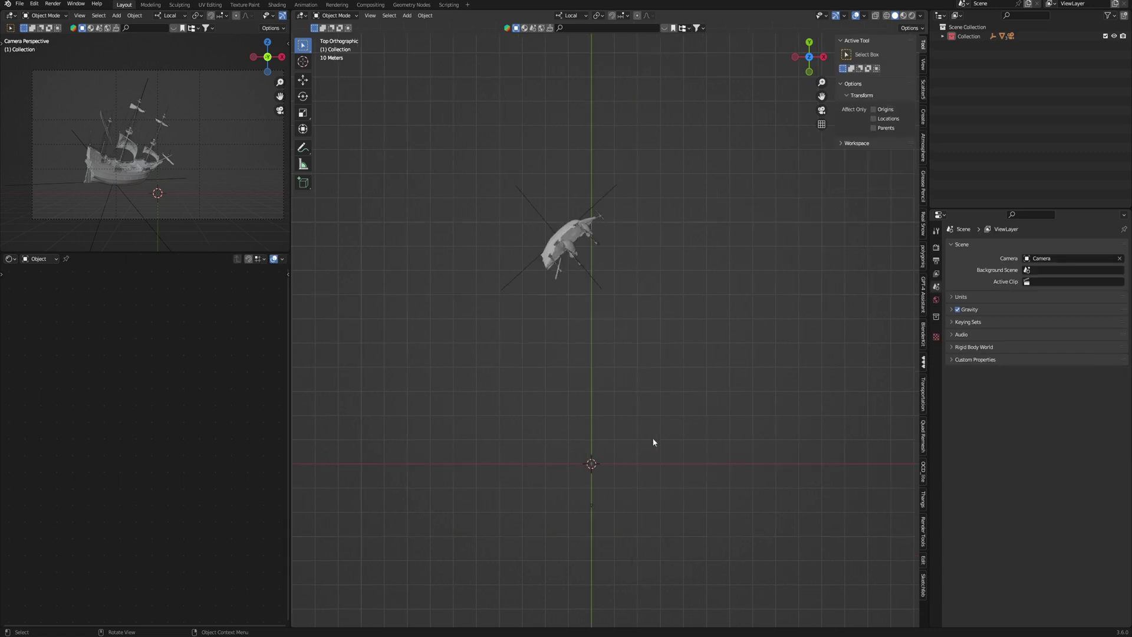
# - Add a plane at the origin and give it an Ocean modifier
pyautogui.hotkey('shift', 'a')
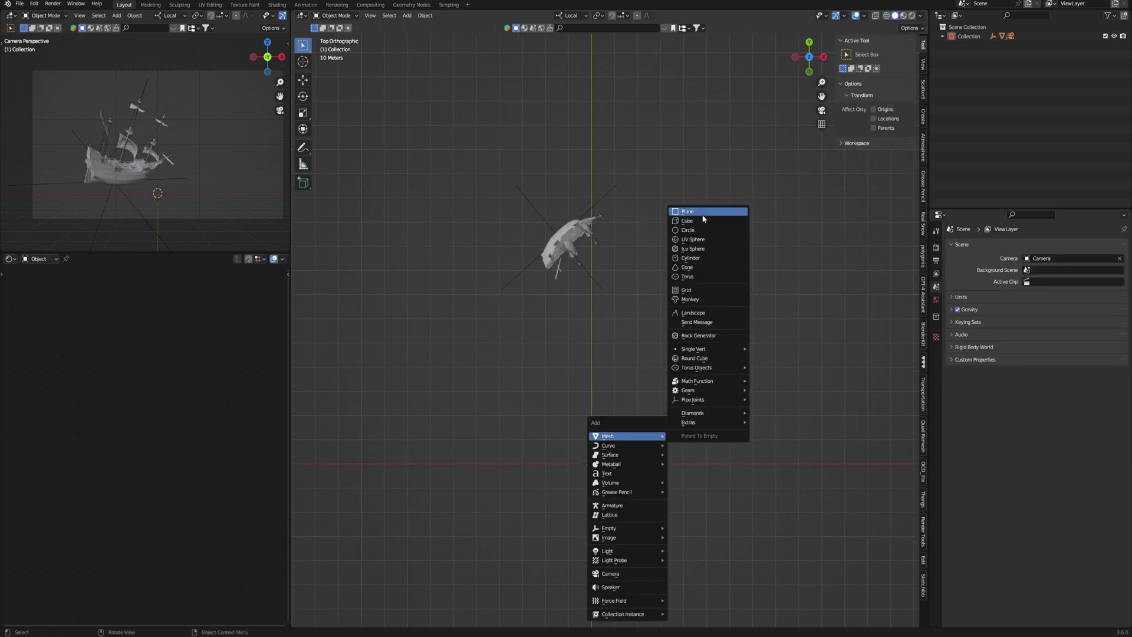
pyautogui.click(704, 212)
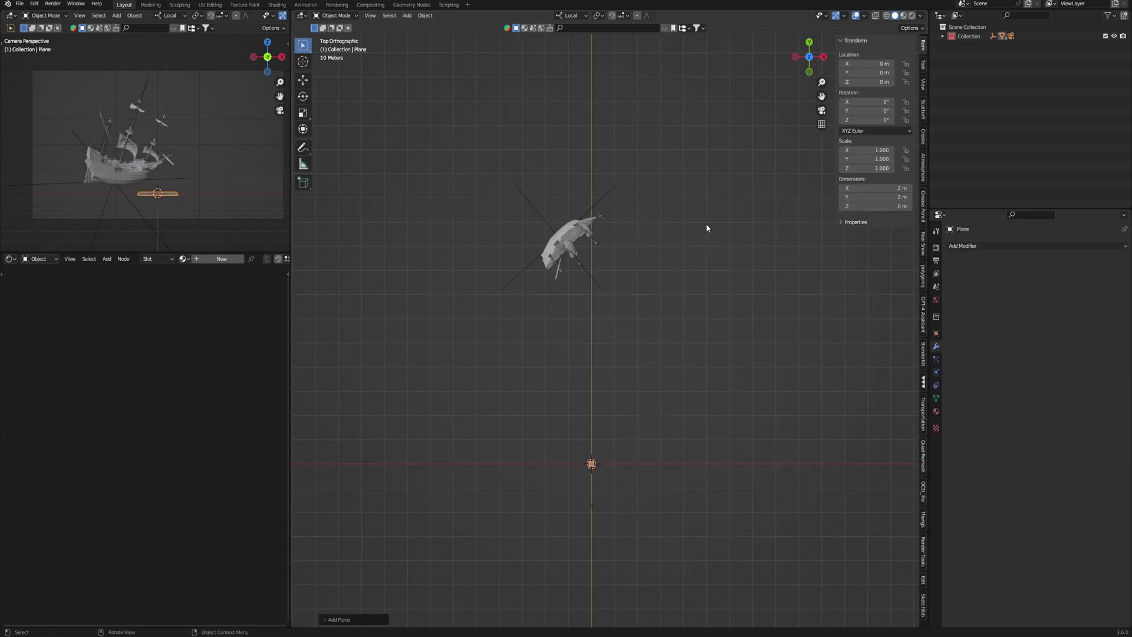
pyautogui.click(997, 244)
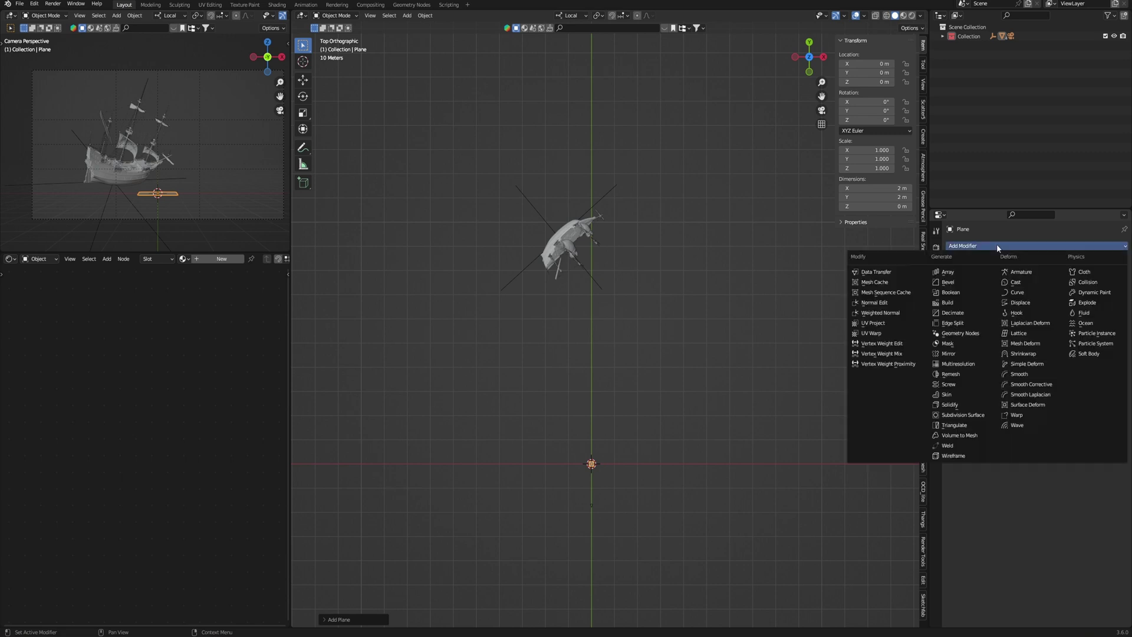
pyautogui.click(1086, 324)
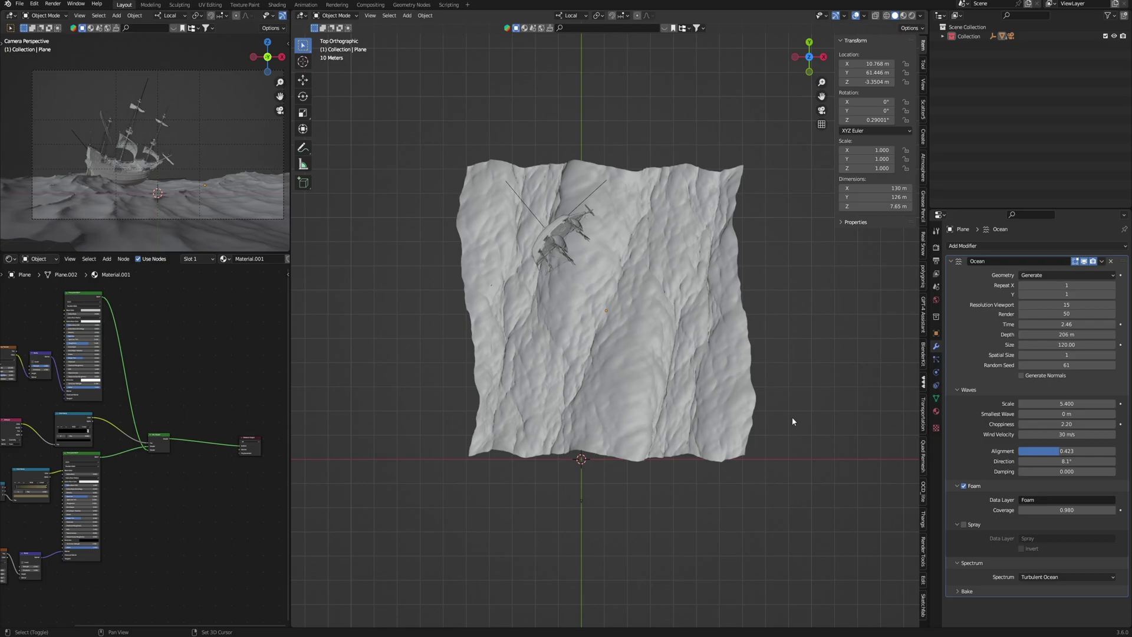
pyautogui.scroll(3, 781, 436)
pyautogui.keyDown('shift'); pyautogui.moveTo(782, 441); pyautogui.dragTo(776, 420, button='middle'); pyautogui.keyUp('shift')
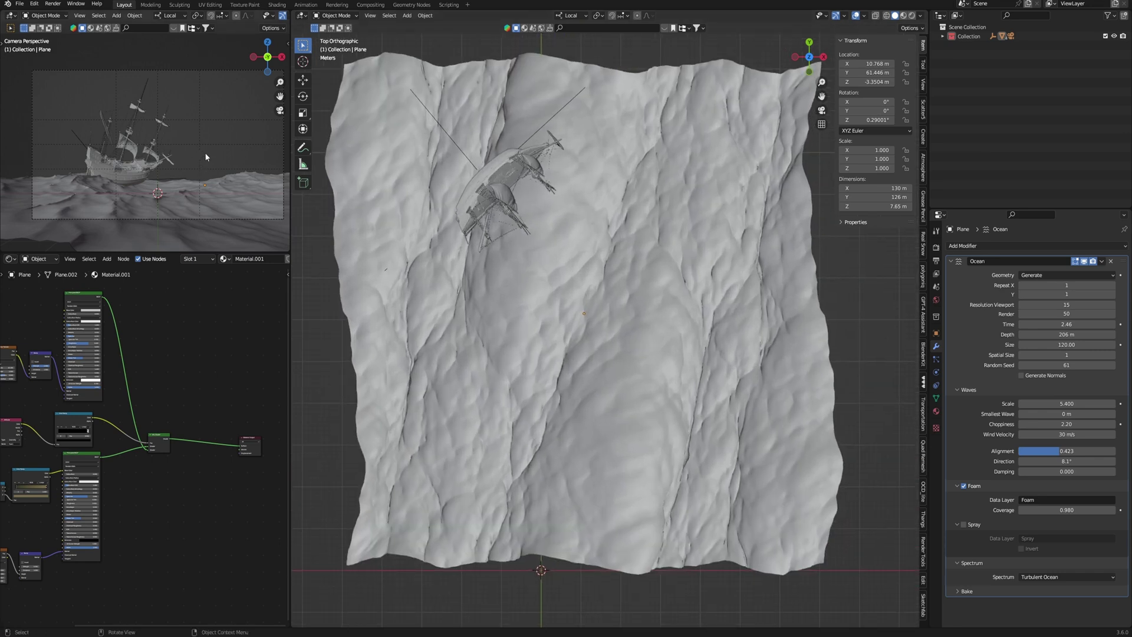
pyautogui.keyDown('shift'); pyautogui.moveTo(205, 157); pyautogui.dragTo(185, 158, button='middle'); pyautogui.keyUp('shift')
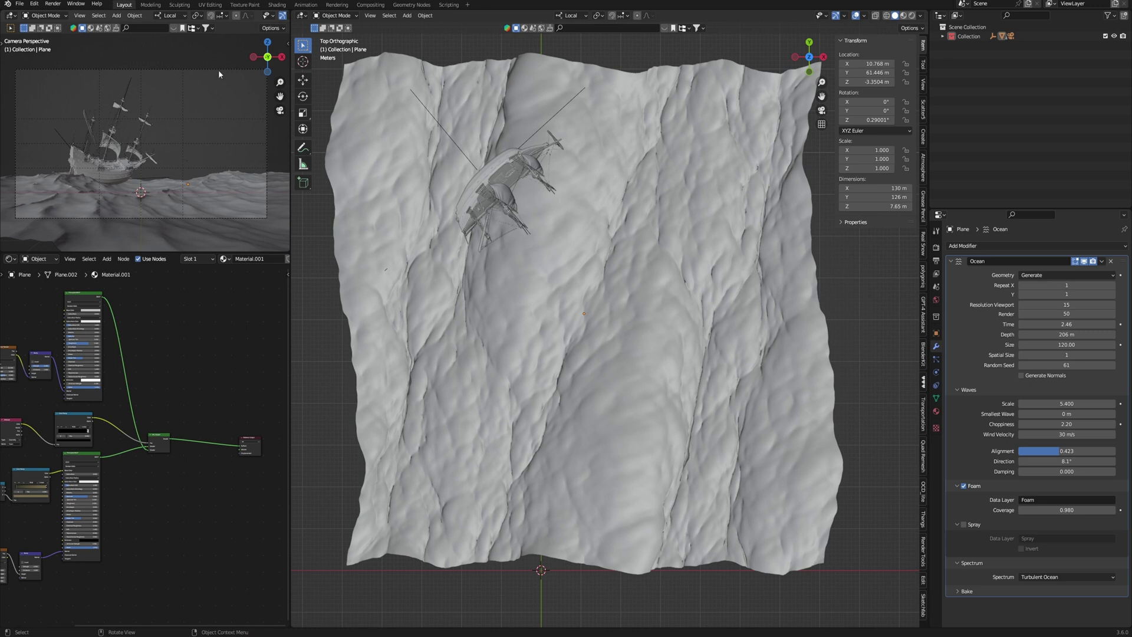
pyautogui.moveTo(246, 20); pyautogui.dragTo(197, 13, button='middle')
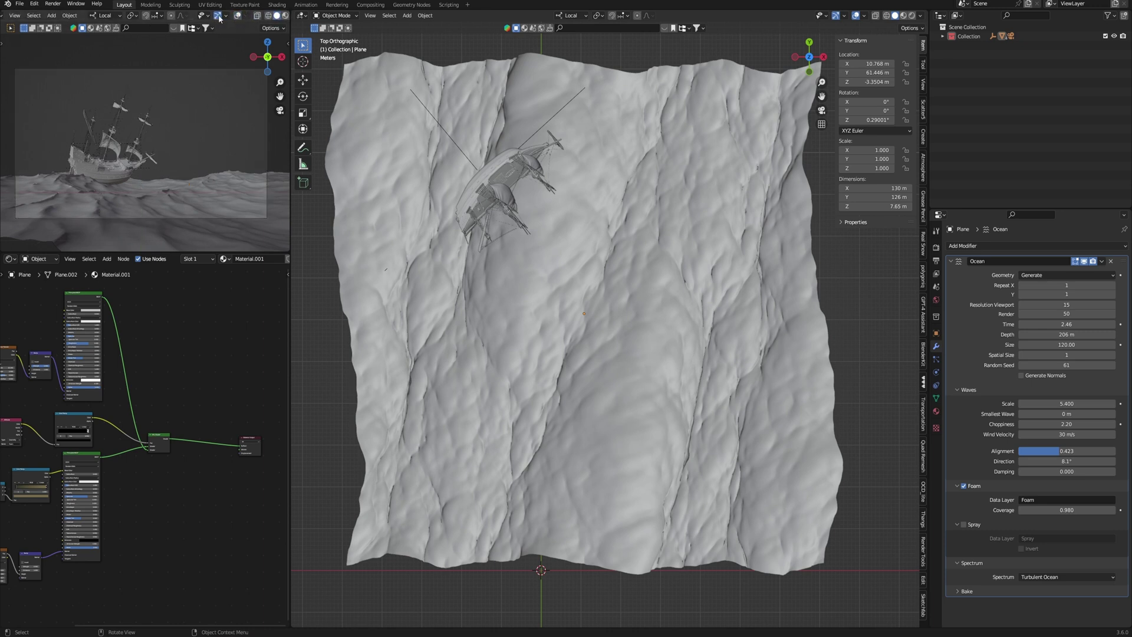
pyautogui.scroll(2, 265, 123)
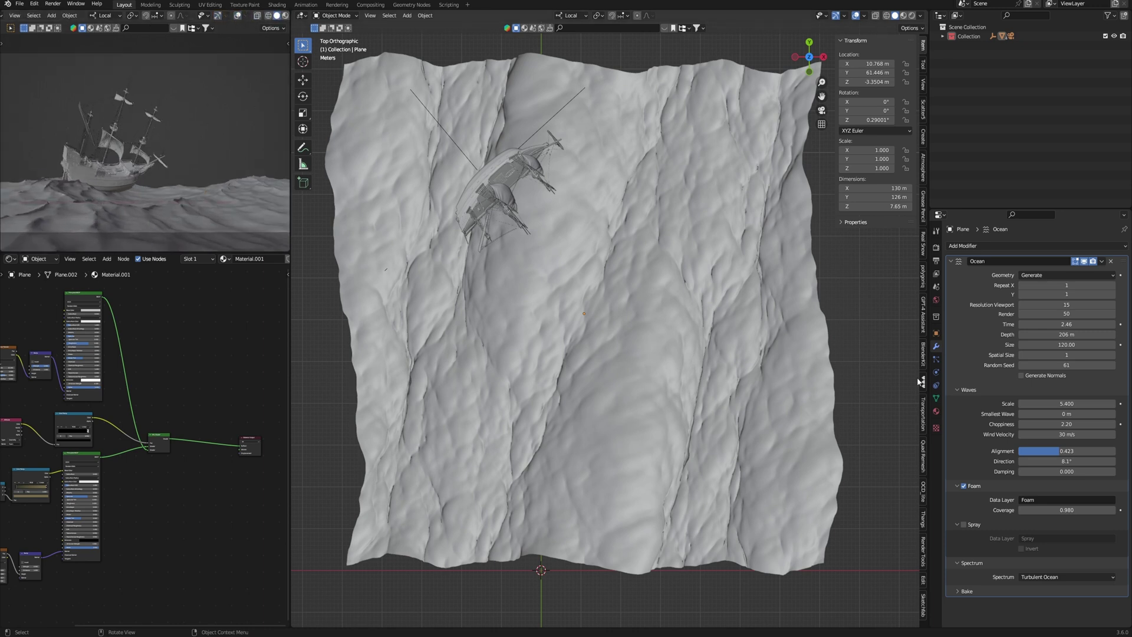
# - Try Ocean viewport resolutions of 10 and 20, settling back on 15
pyautogui.click(1063, 305)
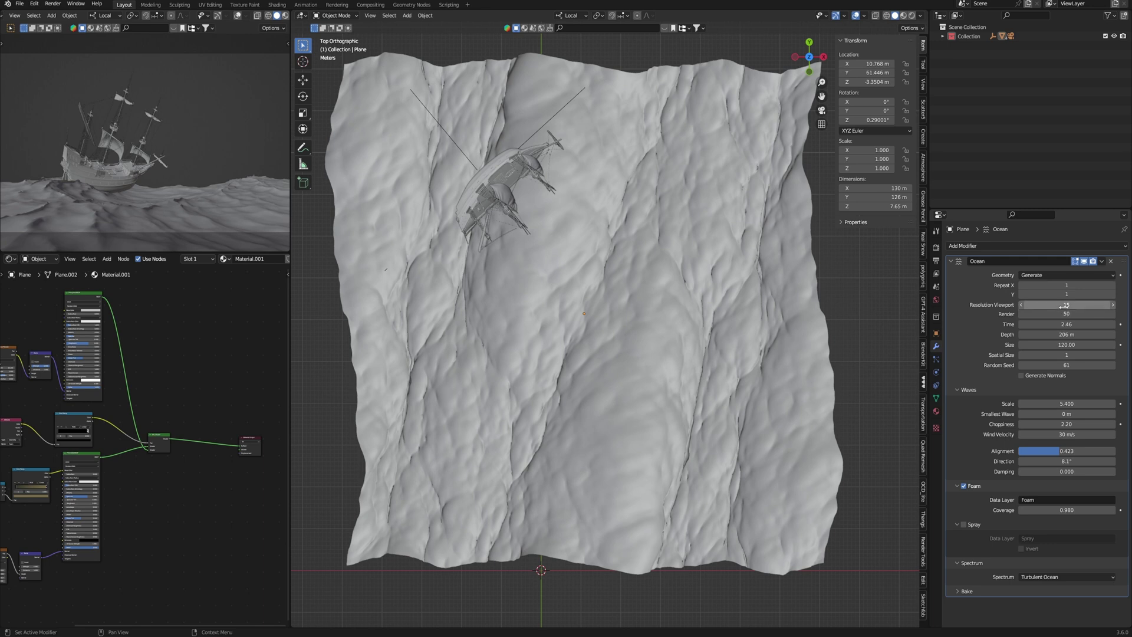
pyautogui.write('10')
pyautogui.press('Return')
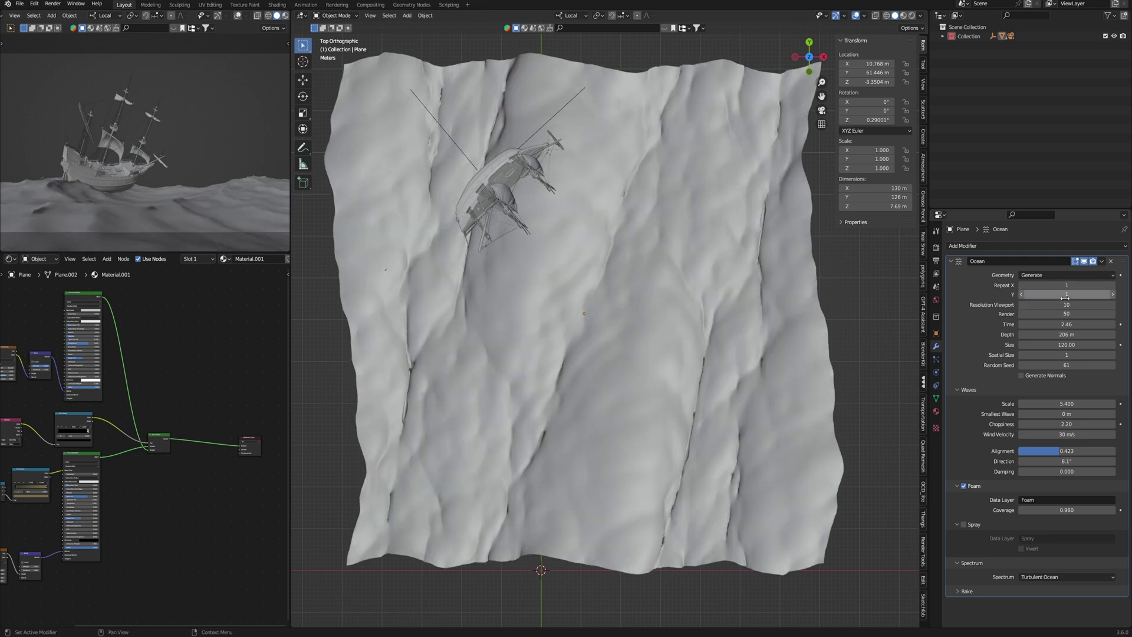
pyautogui.press('Escape')
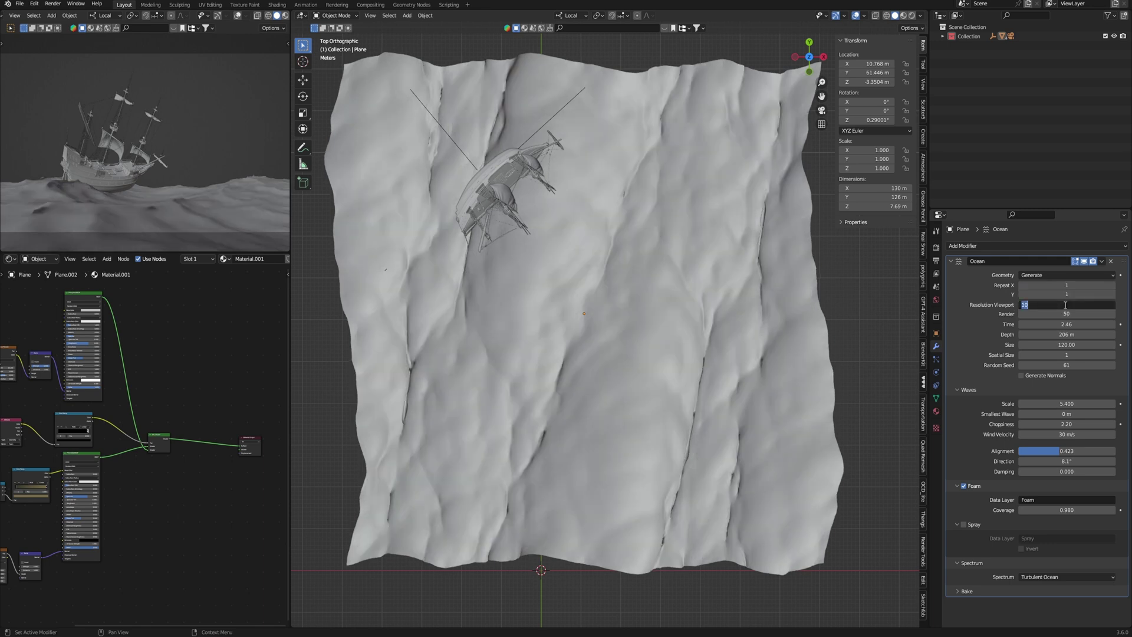
pyautogui.write('20')
pyautogui.press('Return')
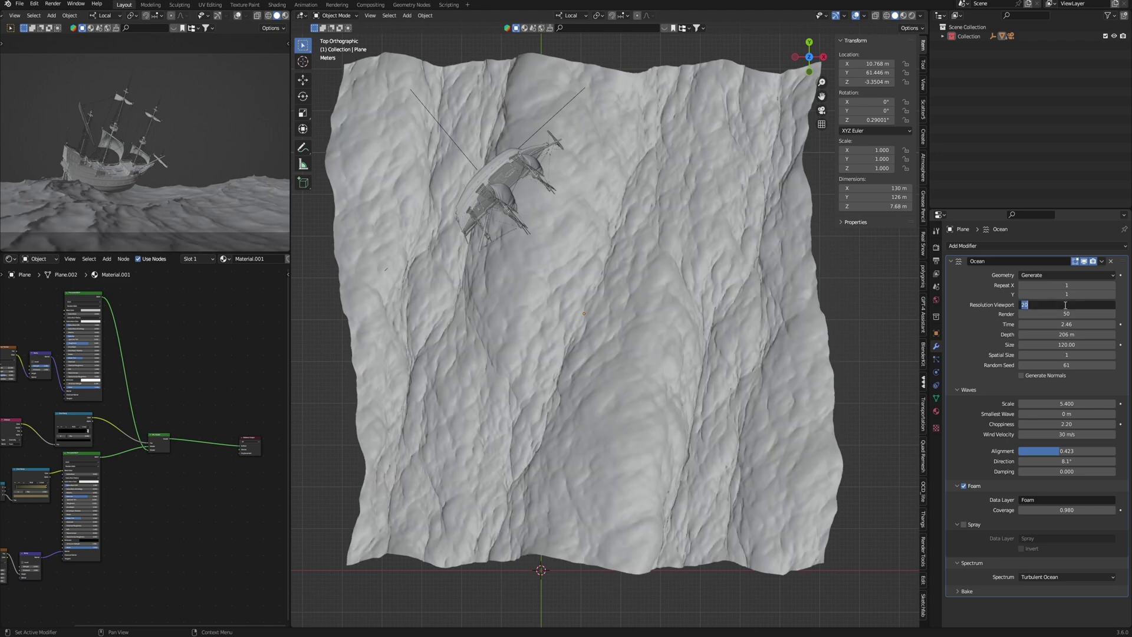
pyautogui.write('15')
pyautogui.press('Return')
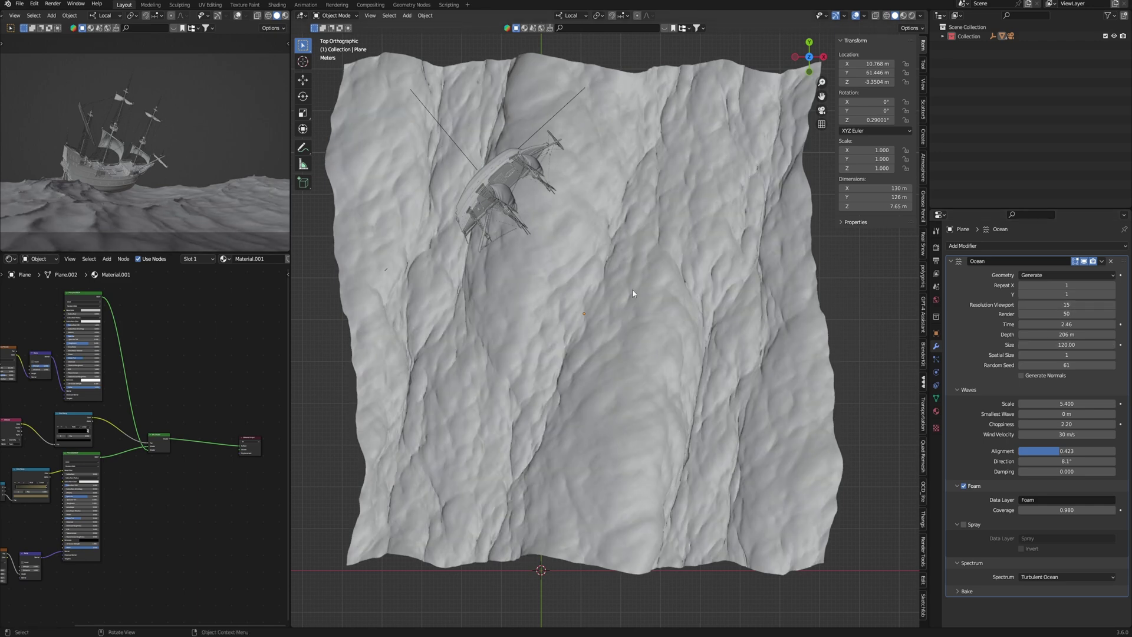
# - Set ocean Time to 2.46 and Waves Scale to 6.5, and toggle the foam data layer
pyautogui.moveTo(719, 370)
pyautogui.mouseDown(button='middle')
pyautogui.moveTo(708, 314)
pyautogui.moveTo(696, 405)
pyautogui.moveTo(708, 324)
pyautogui.moveTo(857, 357)
pyautogui.mouseUp(button='middle')
pyautogui.moveTo(752, 411)
pyautogui.mouseDown(button='middle')
pyautogui.moveTo(768, 404)
pyautogui.moveTo(741, 399)
pyautogui.moveTo(738, 411)
pyautogui.mouseUp(button='middle')
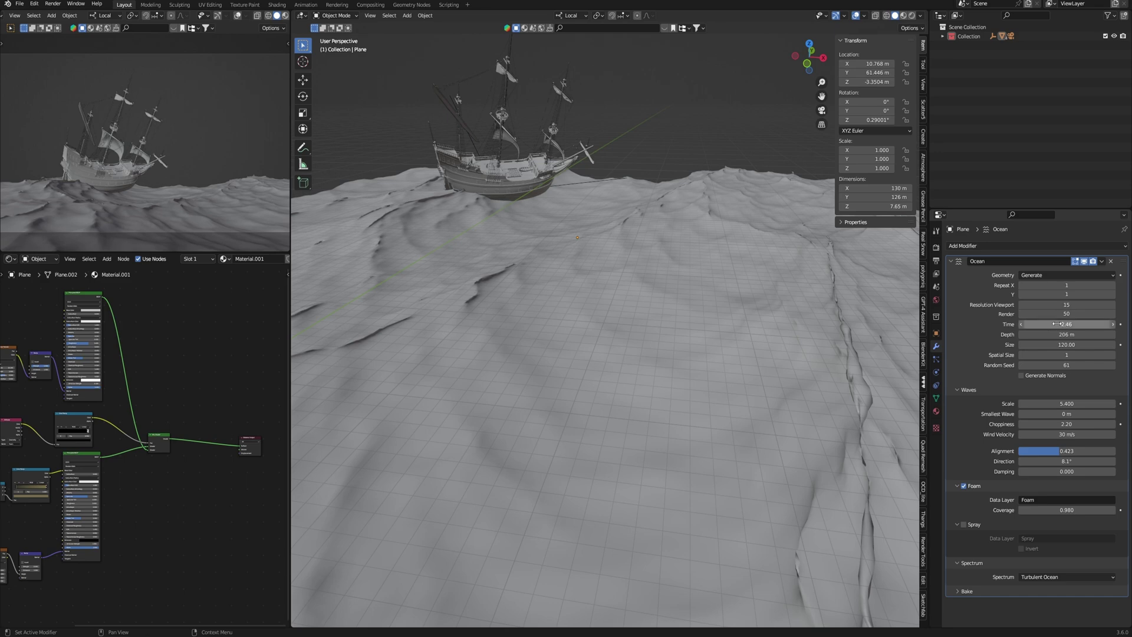
pyautogui.moveTo(1057, 323); pyautogui.dragTo(1030, 324)
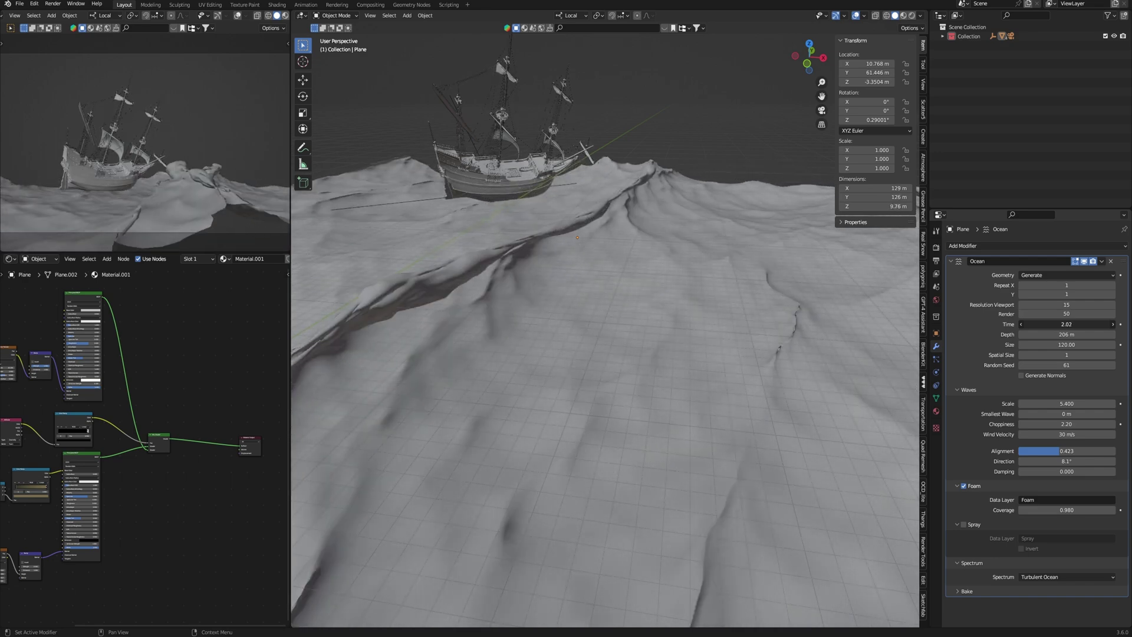
pyautogui.moveTo(1030, 324); pyautogui.dragTo(1039, 324)
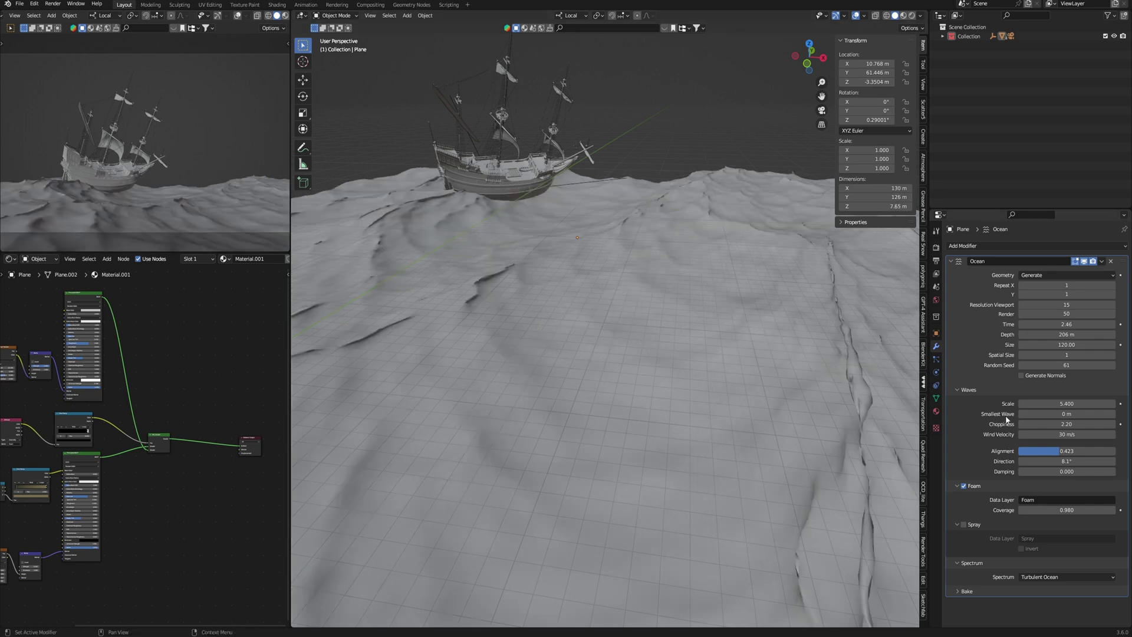
pyautogui.moveTo(1043, 403)
pyautogui.mouseDown()
pyautogui.moveTo(1026, 403)
pyautogui.moveTo(1062, 403)
pyautogui.mouseUp()
pyautogui.click(963, 486)
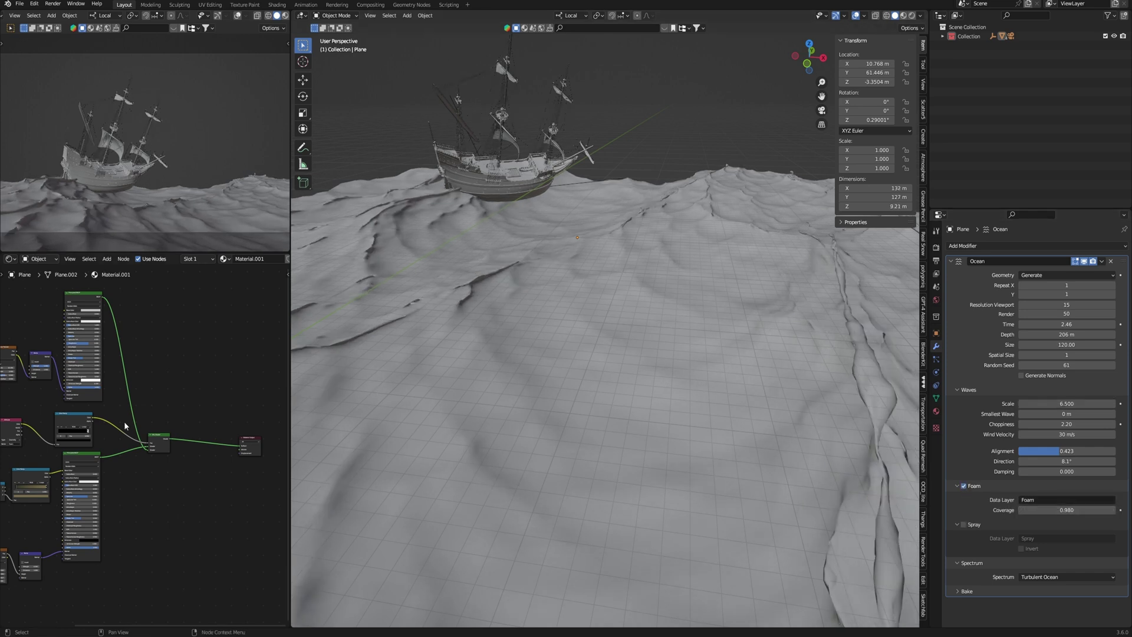
# - Confirm 'Foam' as the attribute name in the ocean material's Attribute node
pyautogui.scroll(2, 30, 440)
pyautogui.scroll(2, 59, 425)
pyautogui.scroll(2, 95, 409)
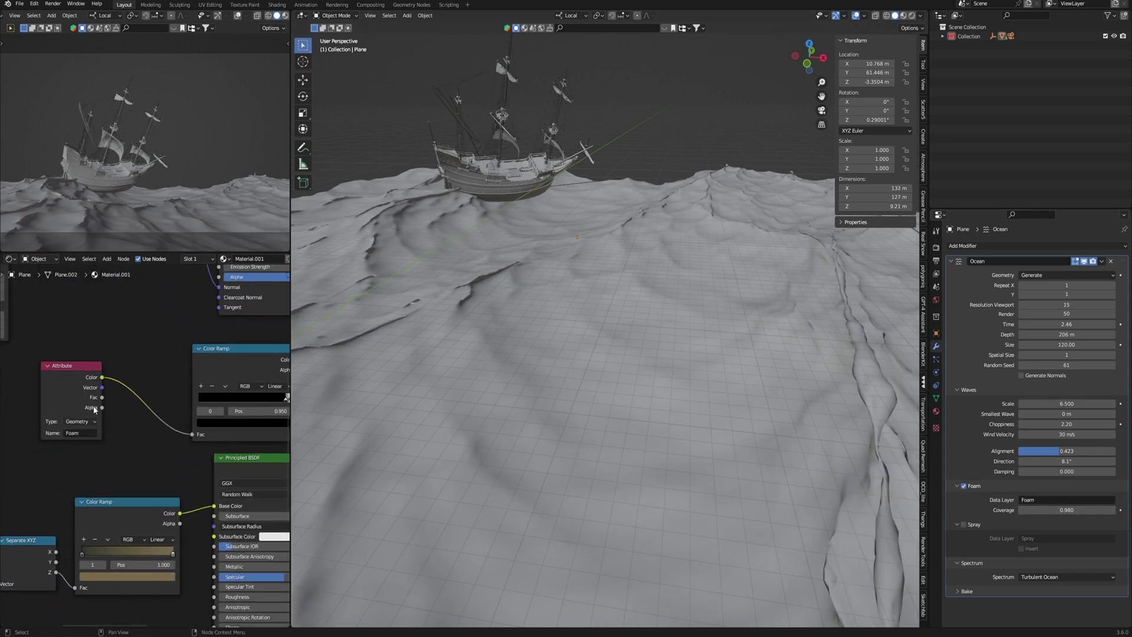
pyautogui.scroll(2, 80, 437)
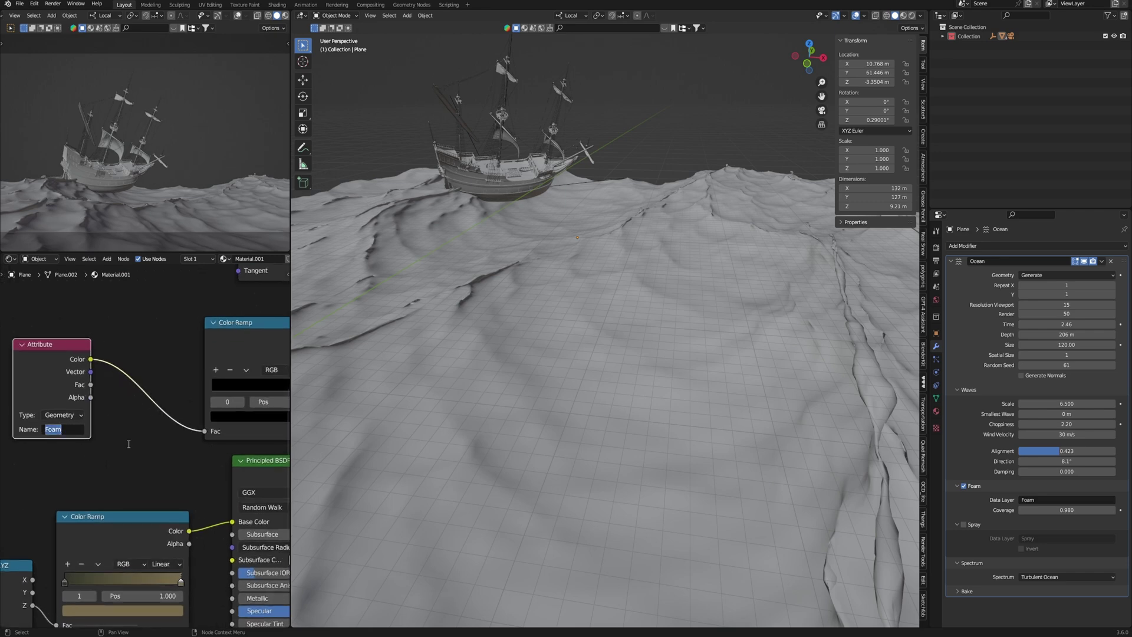
pyautogui.press('Return')
pyautogui.scroll(-2, 128, 443)
pyautogui.scroll(-2, 126, 443)
# - Inspect the foam node setup in a maximized node editor, then restore the layout
pyautogui.hotkey('ctrl', 'space')
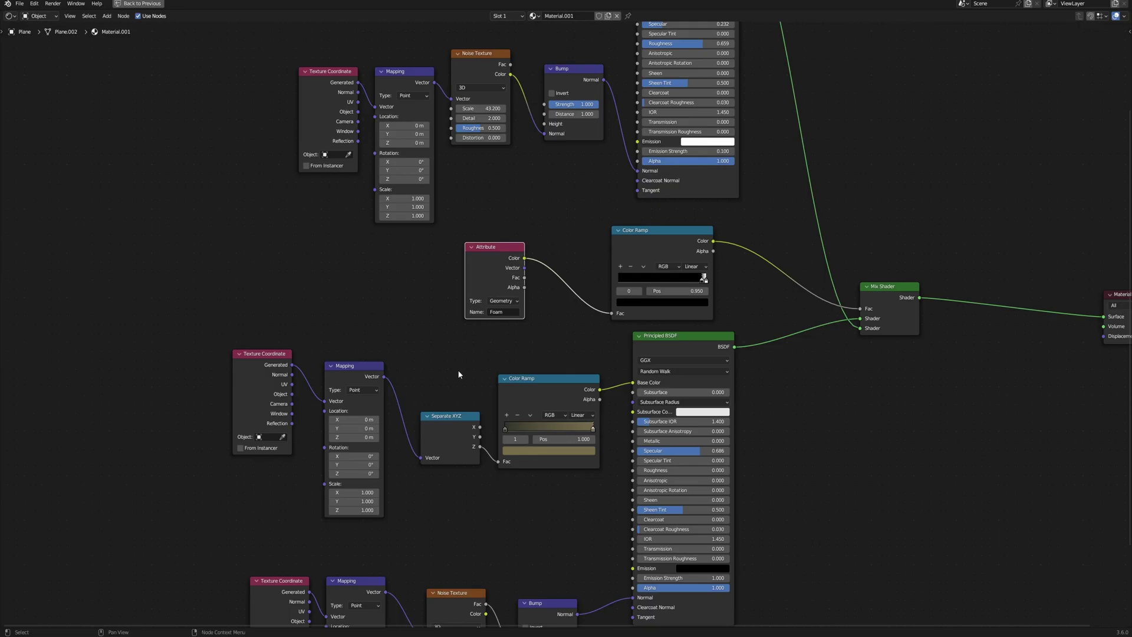
pyautogui.scroll(-2, 528, 373)
pyautogui.scroll(-2, 508, 386)
pyautogui.scroll(-1, 478, 389)
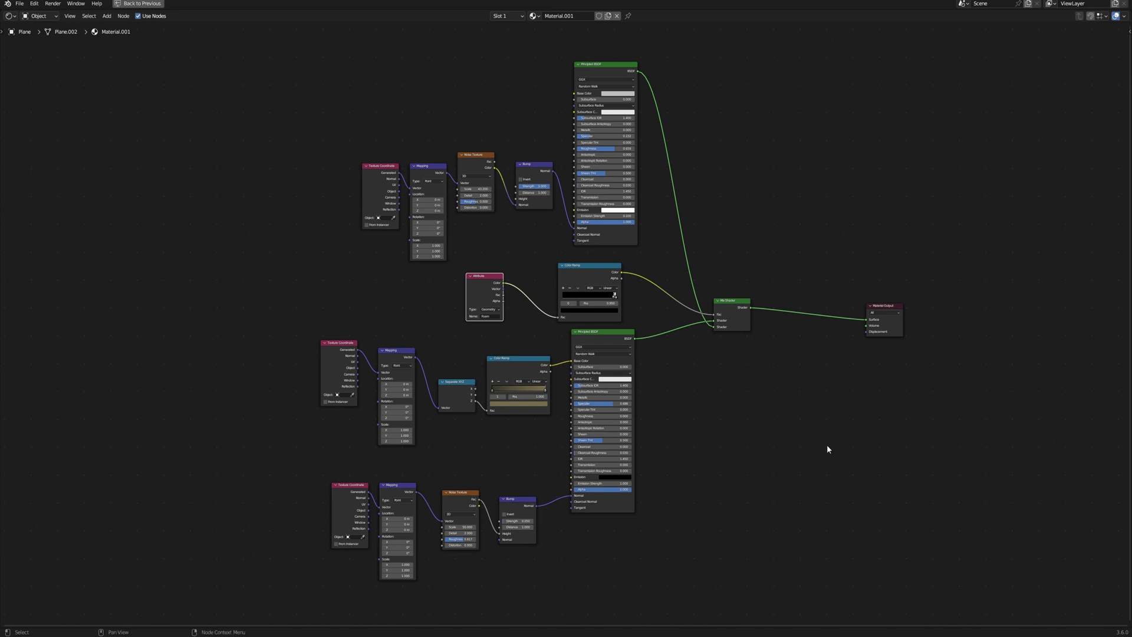
pyautogui.hotkey('ctrl', 'space')
pyautogui.moveTo(610, 522); pyautogui.dragTo(640, 505, button='middle')
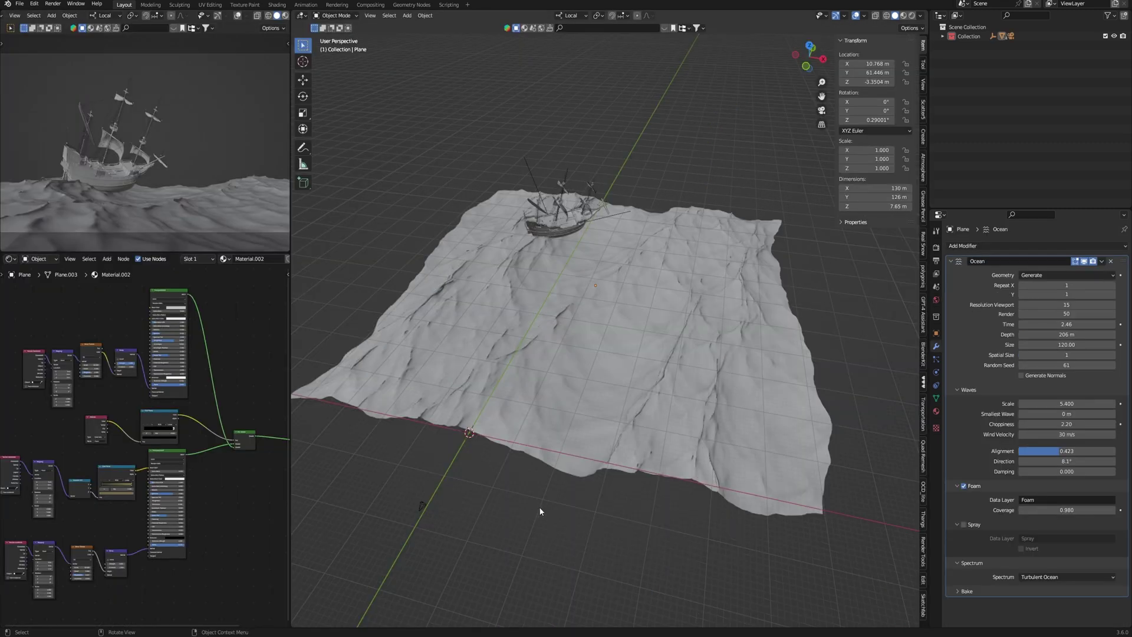
# - Paste the rocks and, in top view, place an enlarged one beside the ship with a linked copy
pyautogui.hotkey('ctrl', 'v')
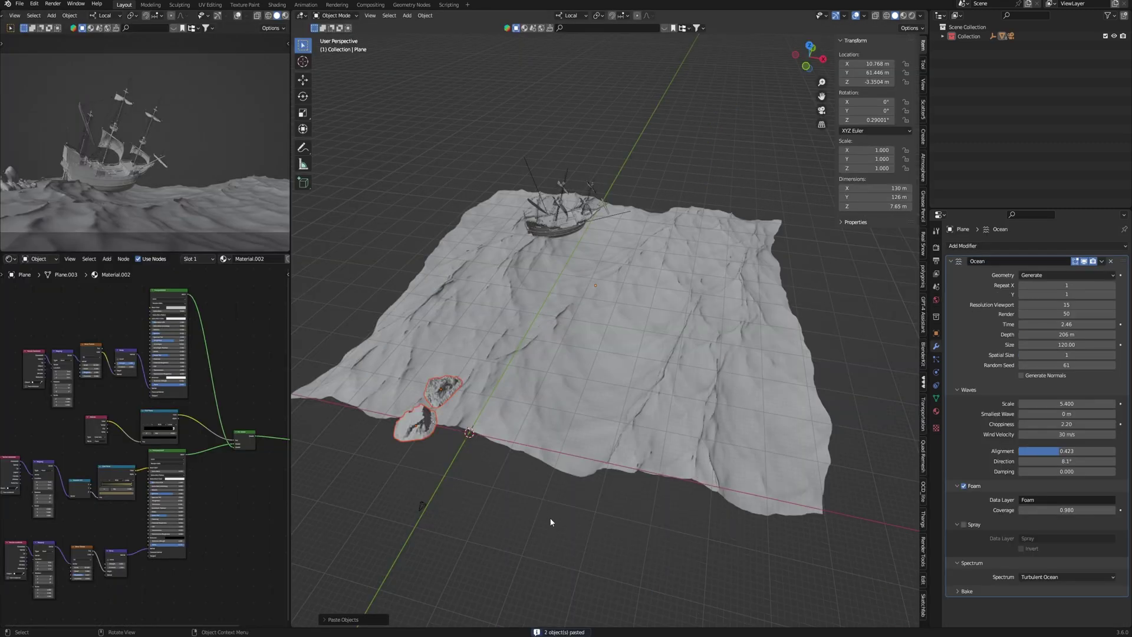
pyautogui.press('KP_7')
pyautogui.click(505, 465)
pyautogui.press('g')
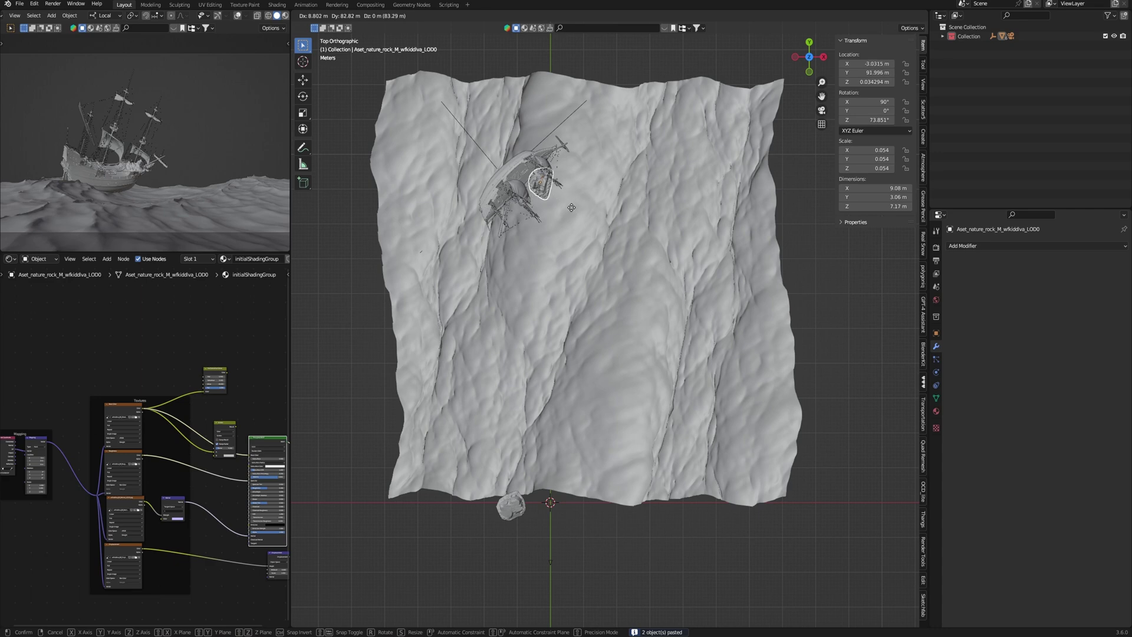
pyautogui.click(572, 207)
pyautogui.press('s')
pyautogui.scroll(5, 549, 250)
pyautogui.press('g')
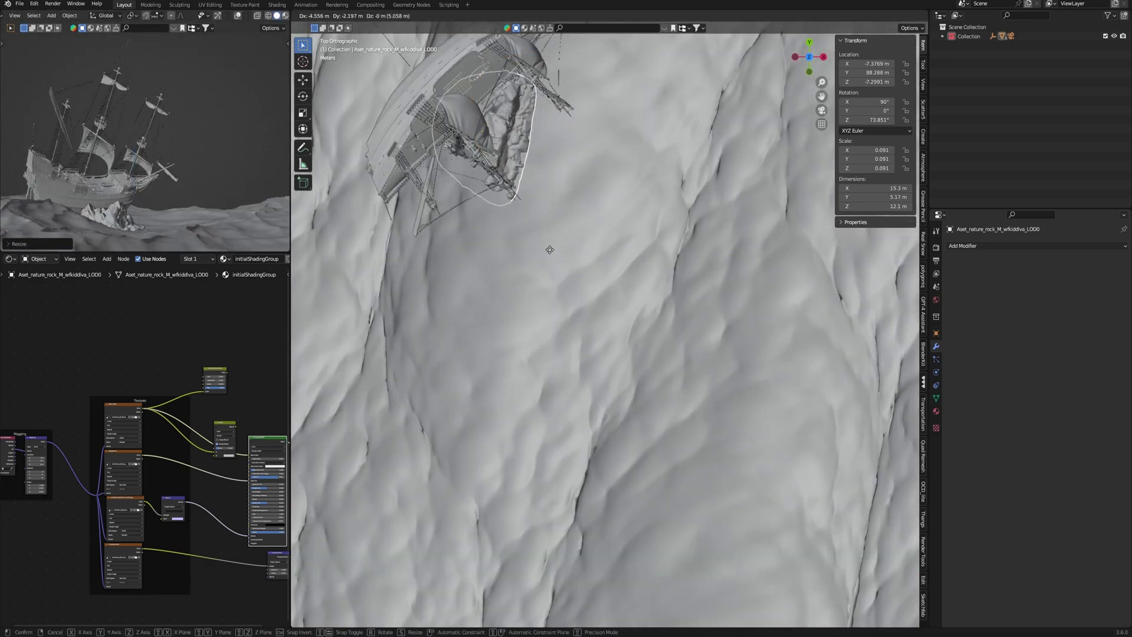
pyautogui.click(550, 250)
pyautogui.scroll(-3, 671, 324)
pyautogui.hotkey('alt', 'd')
pyautogui.press('z')
pyautogui.click(181, 204)
# - Add another scaled, rotated linked rock copy beside the ship's hull
pyautogui.hotkey('alt', 'd')
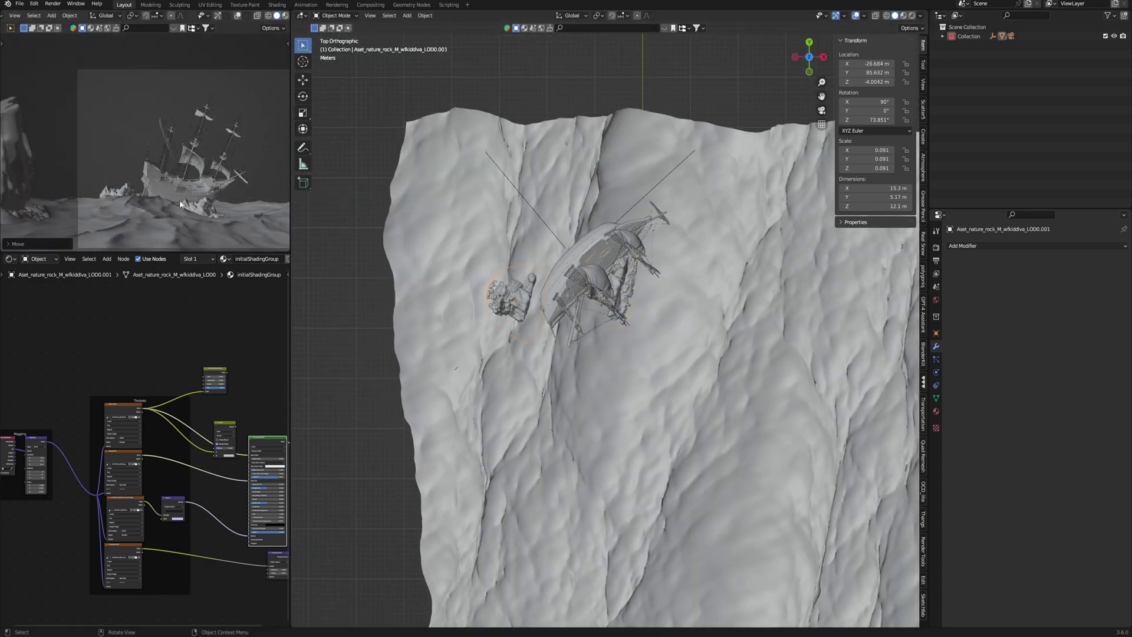
pyautogui.press('s')
pyautogui.press('r')
pyautogui.scroll(-2, 728, 272)
pyautogui.press('g')
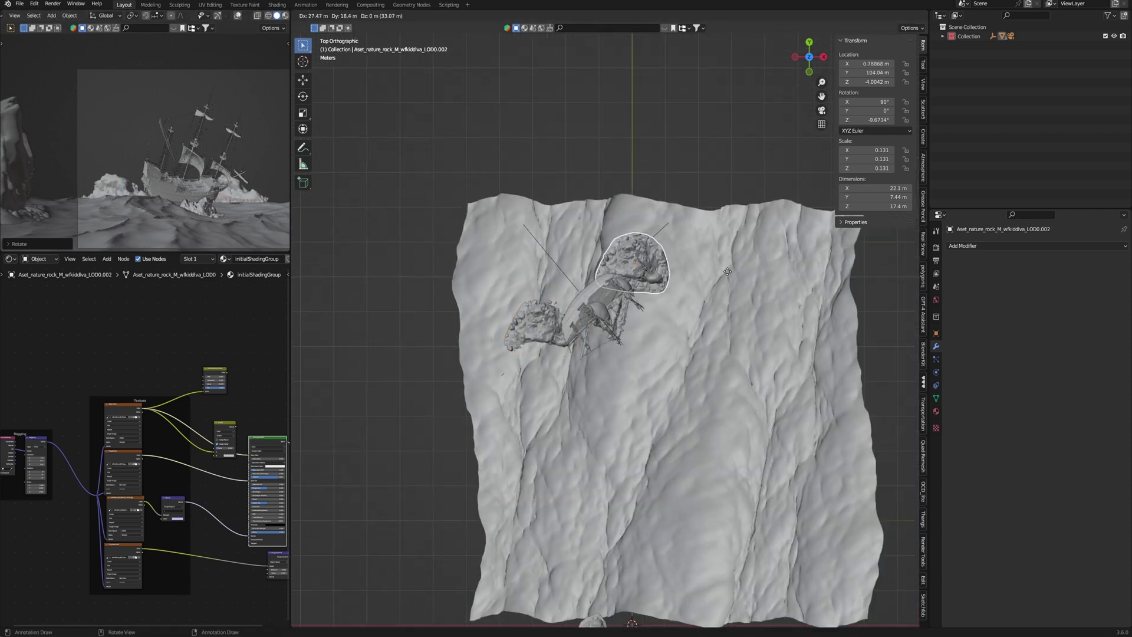
pyautogui.click(728, 272)
pyautogui.press('r')
pyautogui.click(632, 384)
pyautogui.press('s')
pyautogui.click(711, 381)
pyautogui.press('g')
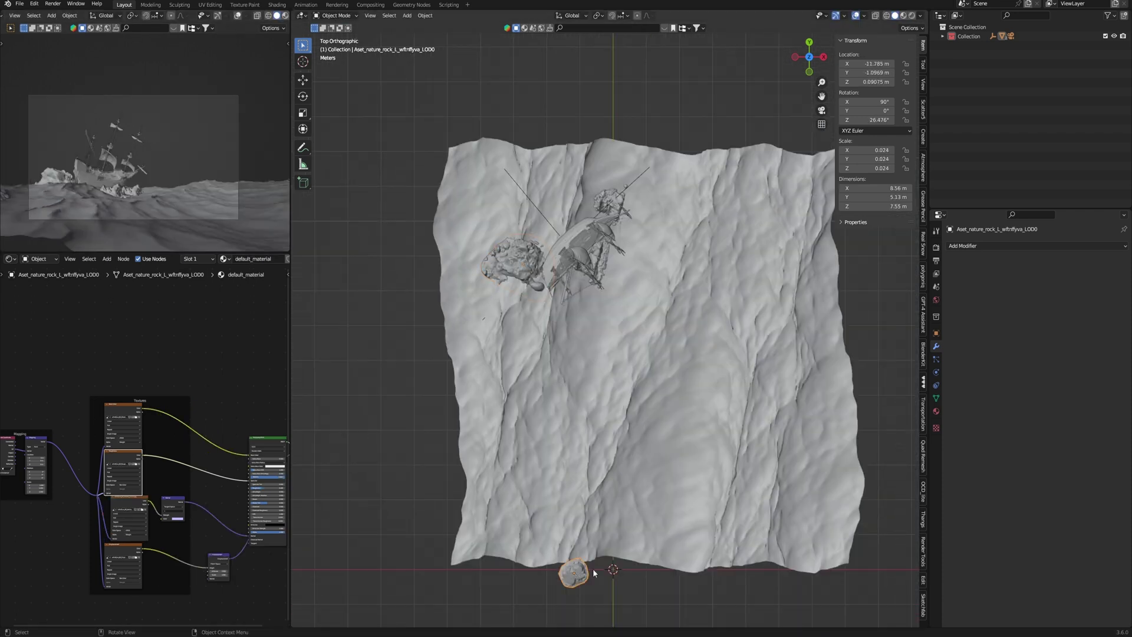
# - Enlarge the small rock into a boulder on the sea's top edge
pyautogui.press('g')
pyautogui.click(684, 259)
pyautogui.press('s')
pyautogui.click(762, 324)
pyautogui.keyDown('shift'); pyautogui.moveTo(762, 325); pyautogui.dragTo(785, 367, button='middle'); pyautogui.keyUp('shift')
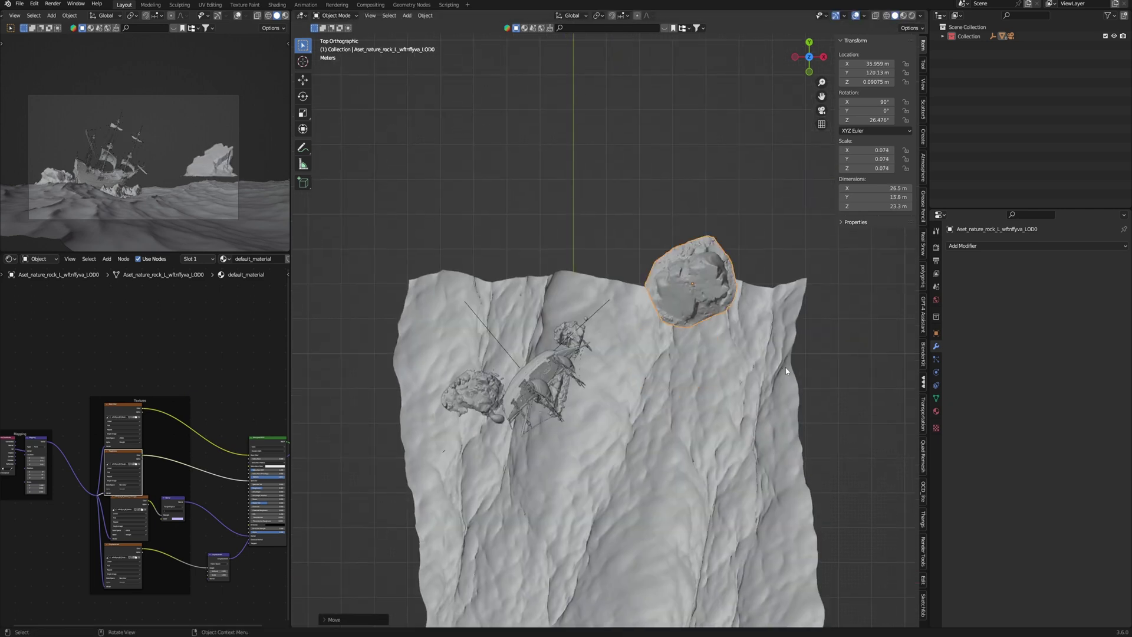
pyautogui.hotkey('ctrl', 'z')
pyautogui.hotkey('ctrl', 'v')
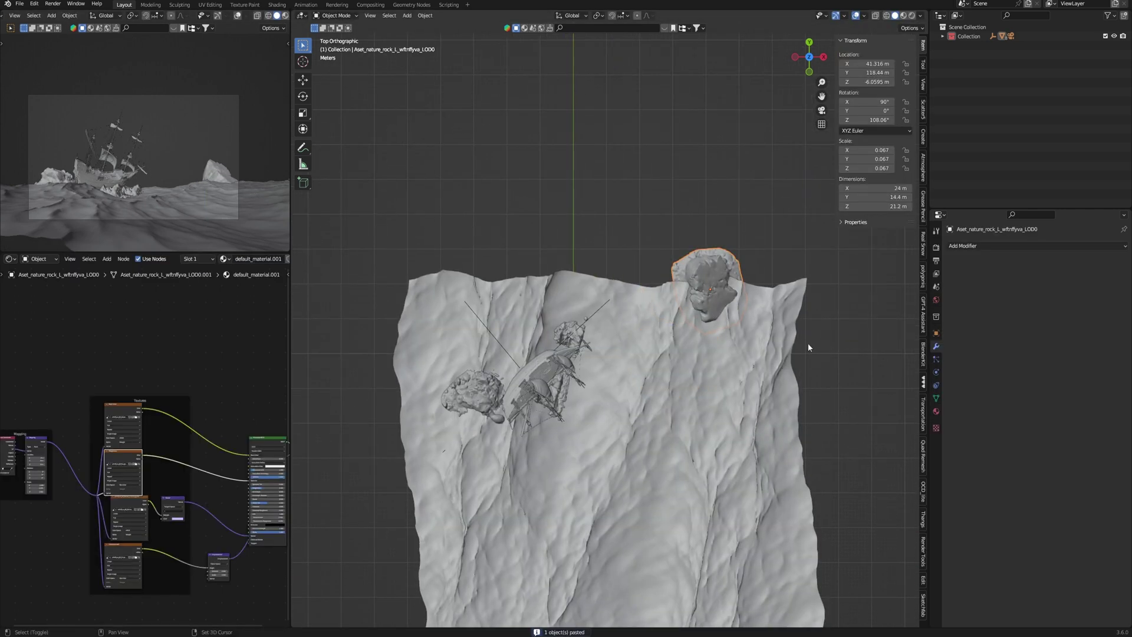
pyautogui.keyDown('shift'); pyautogui.moveTo(808, 348); pyautogui.dragTo(814, 361, button='middle'); pyautogui.keyUp('shift')
# - Add a rotated, slightly smaller linked boulder up-left of the first one
pyautogui.hotkey('alt', 'd')
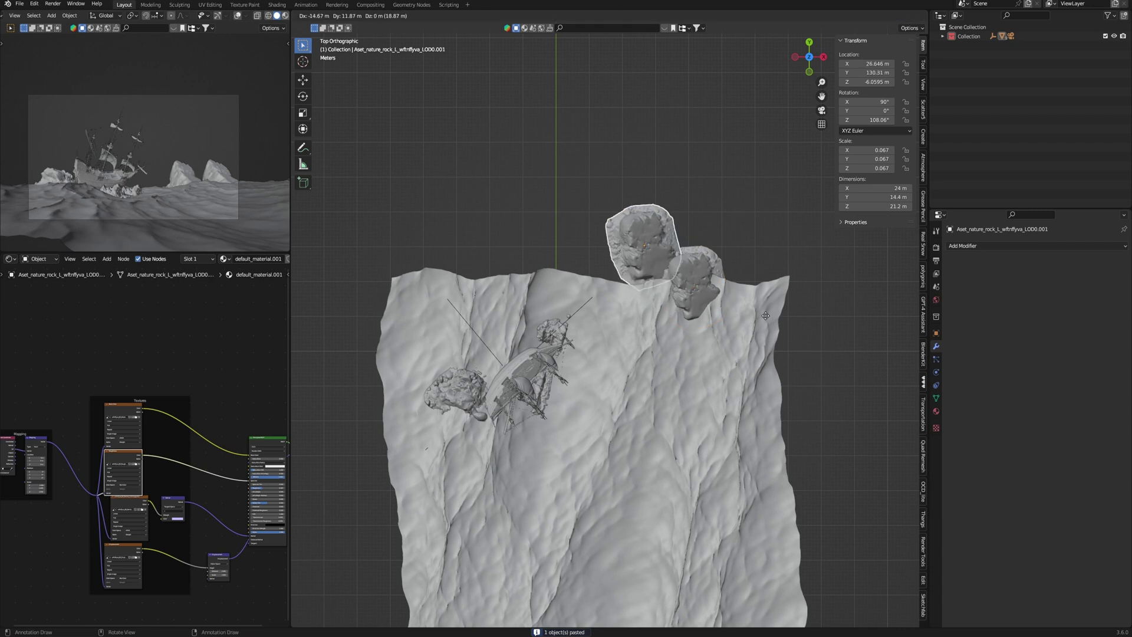
pyautogui.click(768, 318)
pyautogui.press('r')
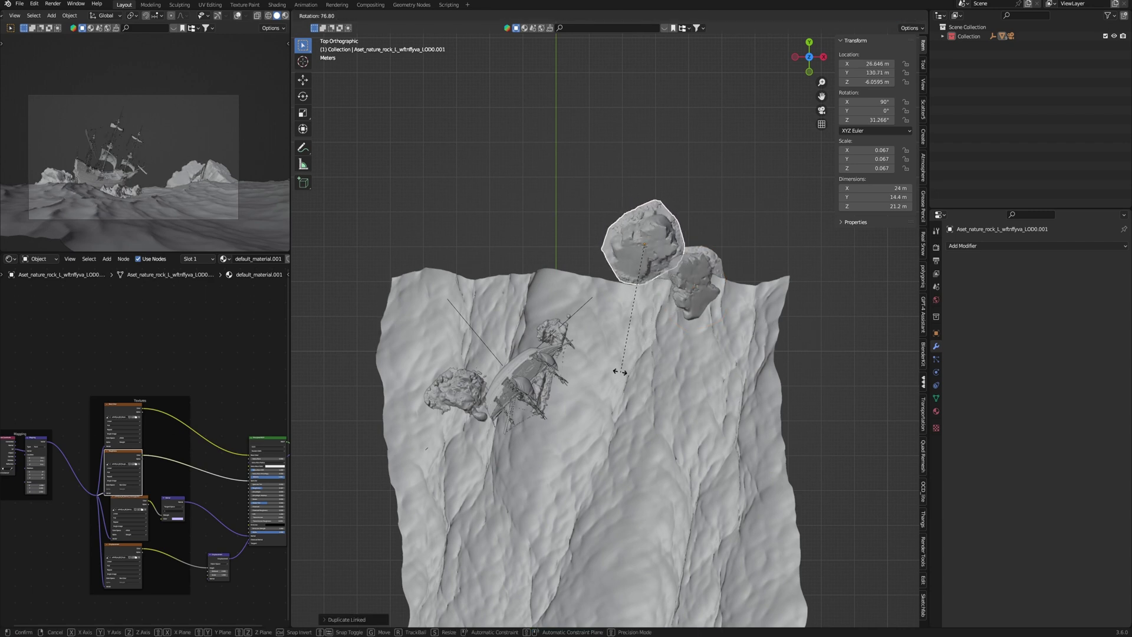
pyautogui.click(614, 374)
pyautogui.press('s')
pyautogui.click(771, 418)
pyautogui.press('g')
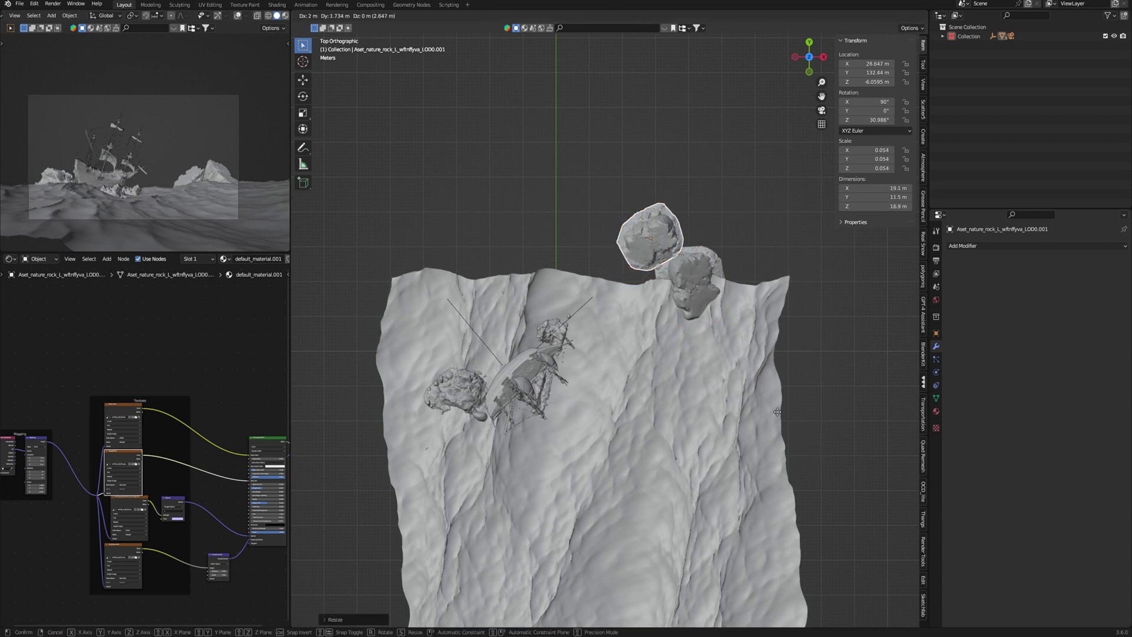
pyautogui.click(815, 429)
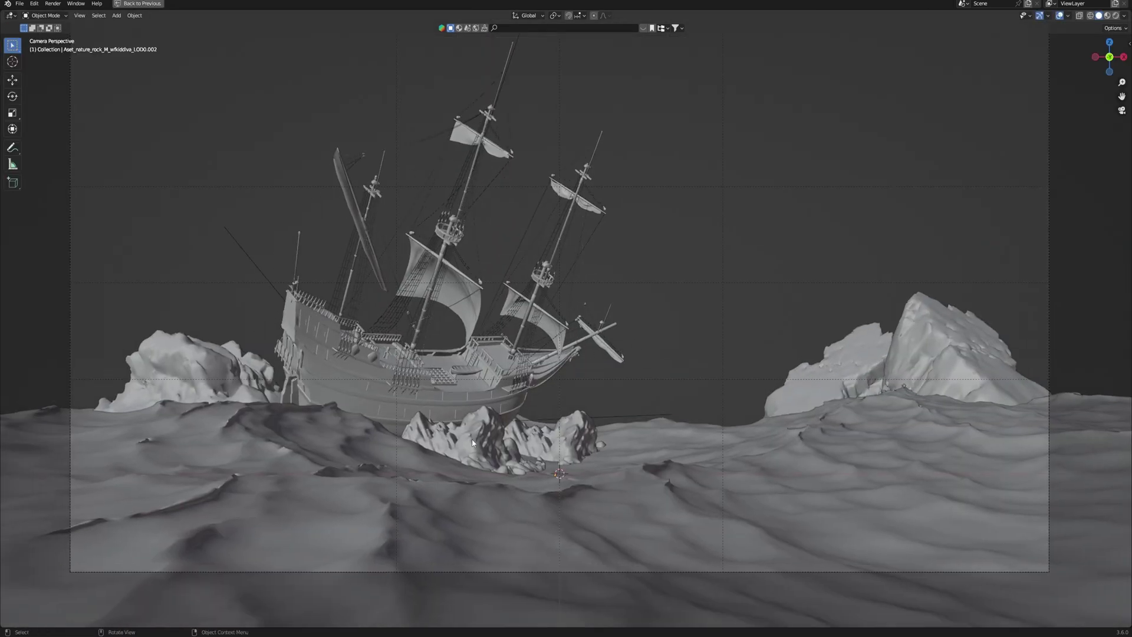
# - Check the rocks around the ship in camera view, then restore the multi-view layout
pyautogui.click(476, 430)
pyautogui.click(465, 401)
pyautogui.keyDown('shift'); pyautogui.click(905, 382); pyautogui.keyUp('shift')
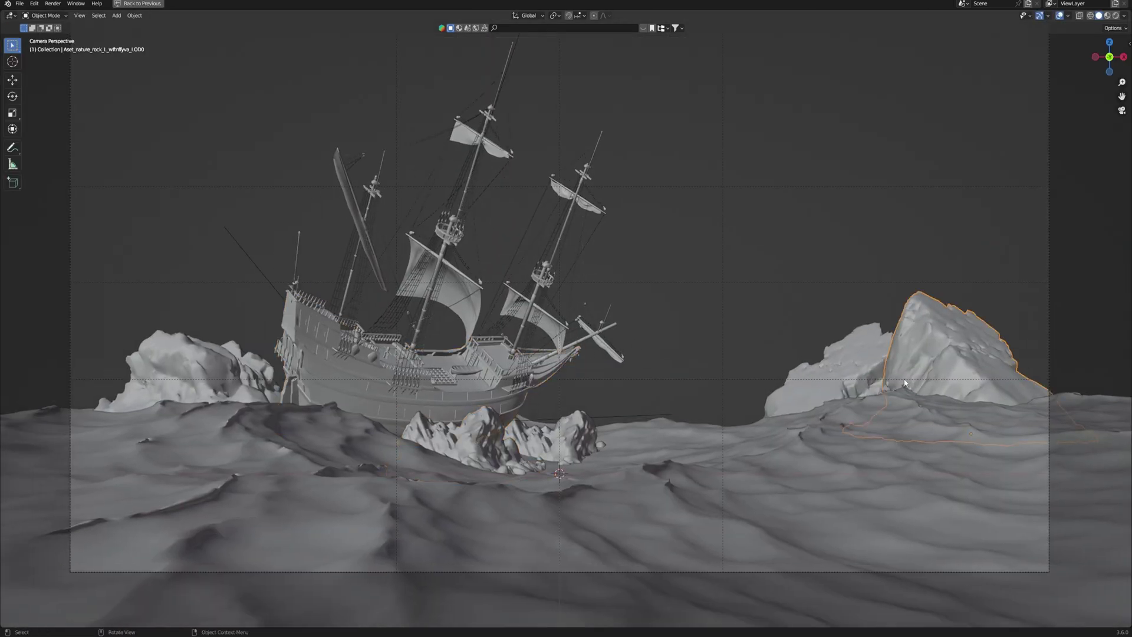
pyautogui.click(496, 448)
pyautogui.click(493, 398)
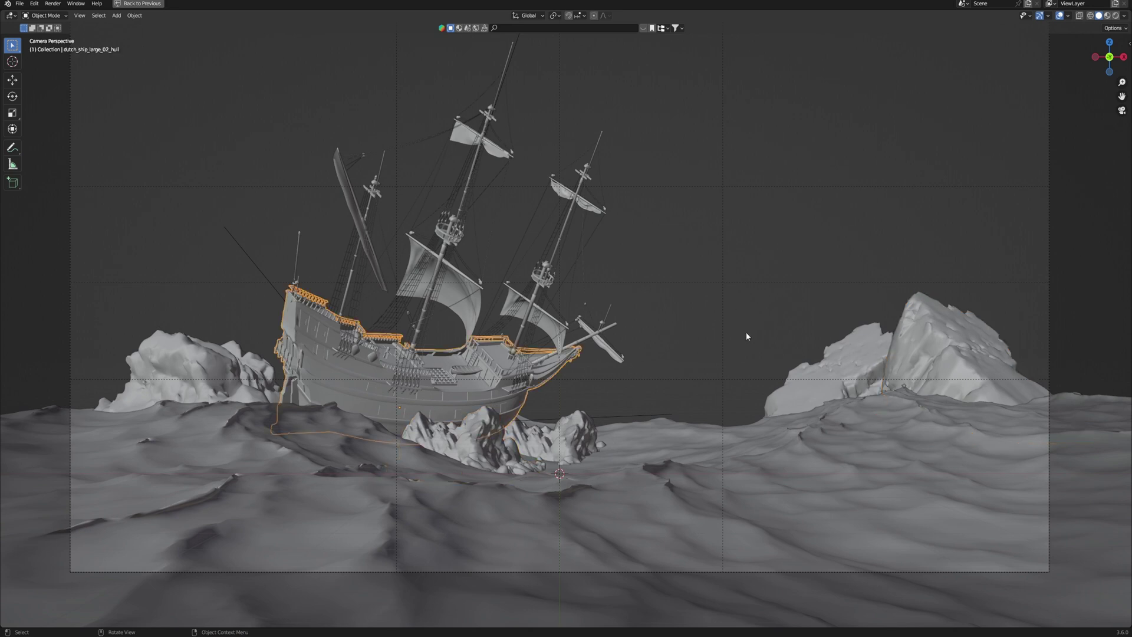
pyautogui.scroll(-2, 719, 401)
pyautogui.keyDown('shift'); pyautogui.moveTo(703, 386); pyautogui.dragTo(700, 443, button='middle'); pyautogui.keyUp('shift')
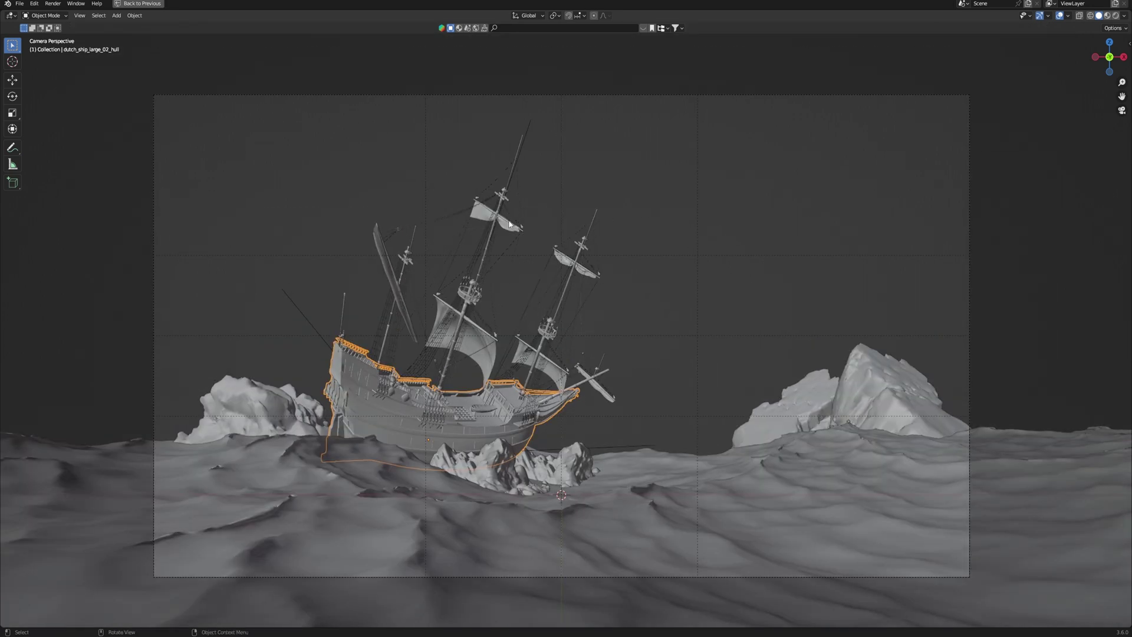
pyautogui.hotkey('ctrl', 'space')
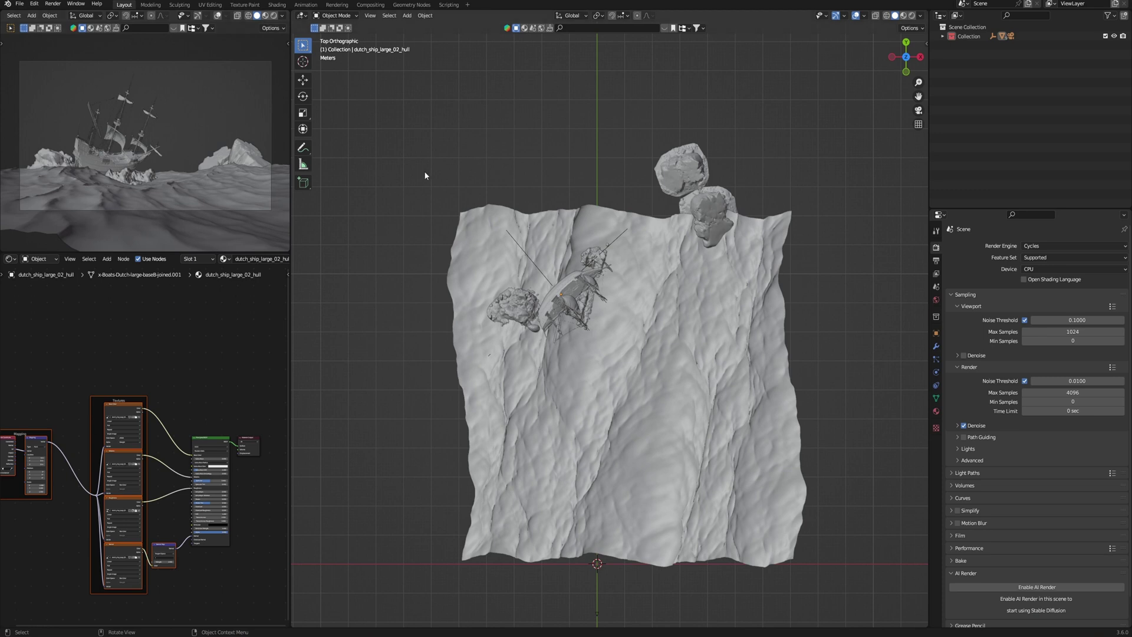
# - Set the top-left viewport to Rendered shading, widen it, and make the lower view an Image Editor
pyautogui.click(275, 16)
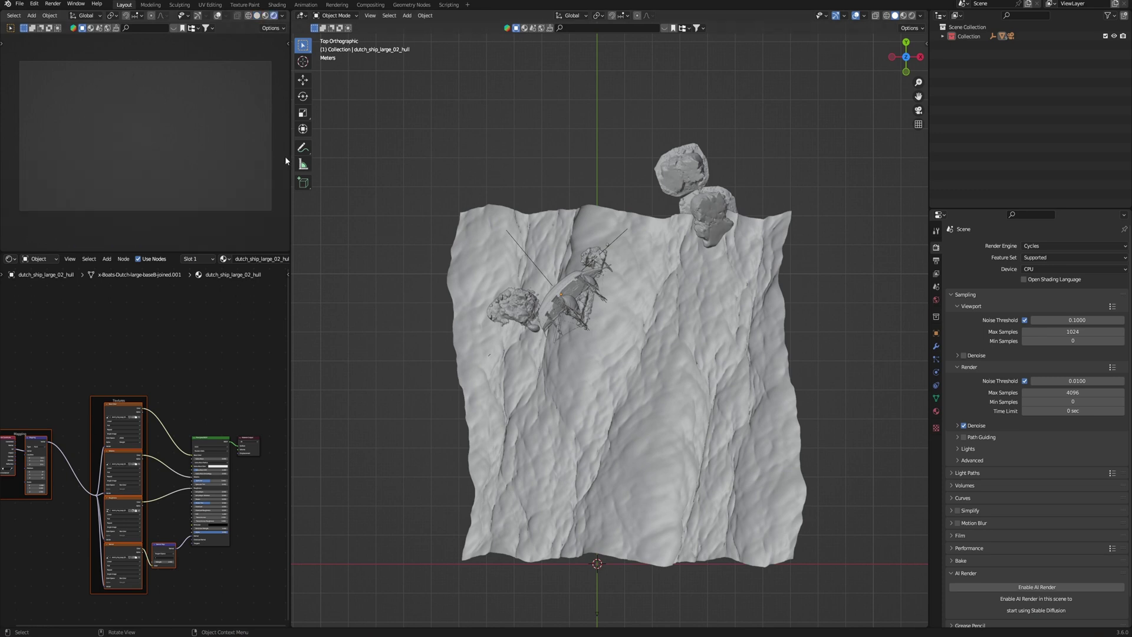
pyautogui.moveTo(289, 207); pyautogui.dragTo(405, 194)
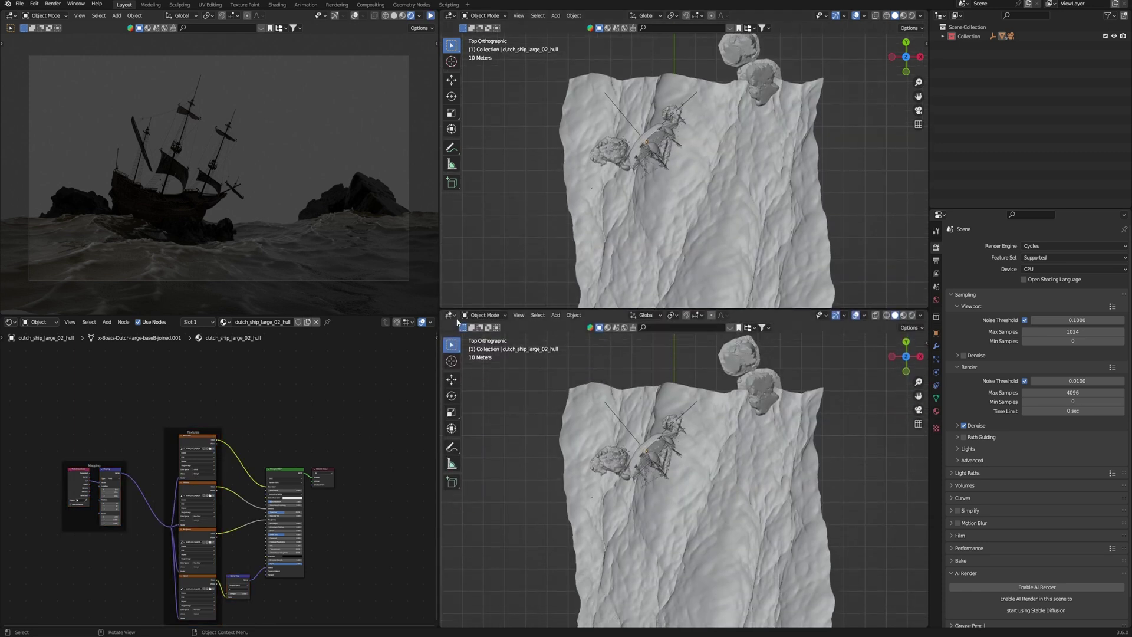
pyautogui.click(451, 315)
pyautogui.click(472, 352)
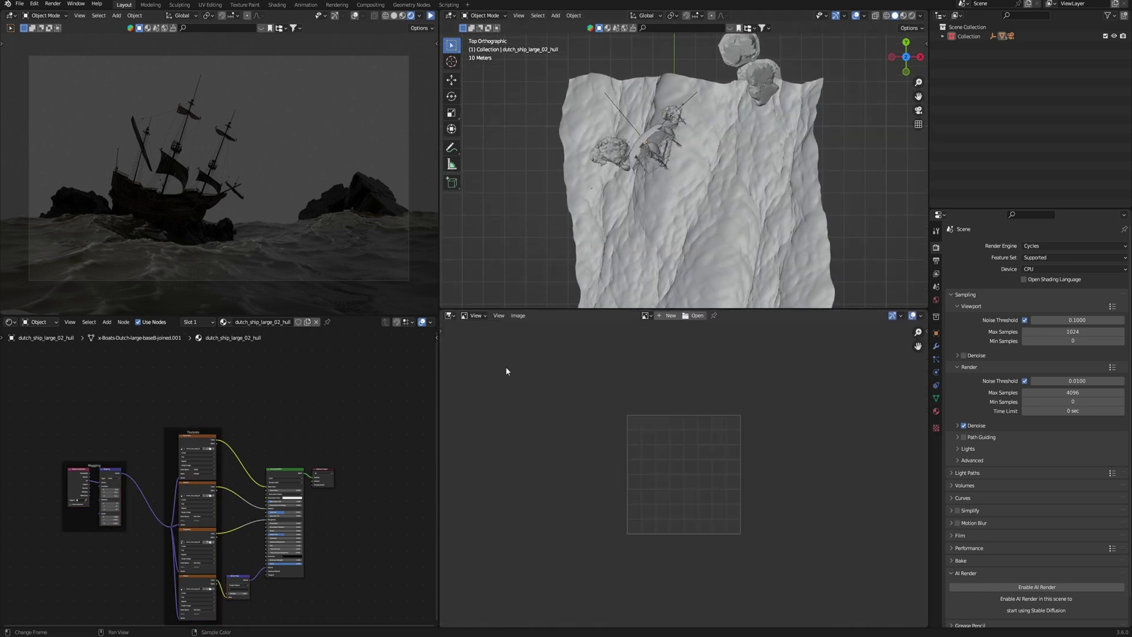
# - Show the stormy time-lapse sky image in the Image Editor
pyautogui.click(646, 316)
pyautogui.click(660, 335)
pyautogui.scroll(-5, 733, 391)
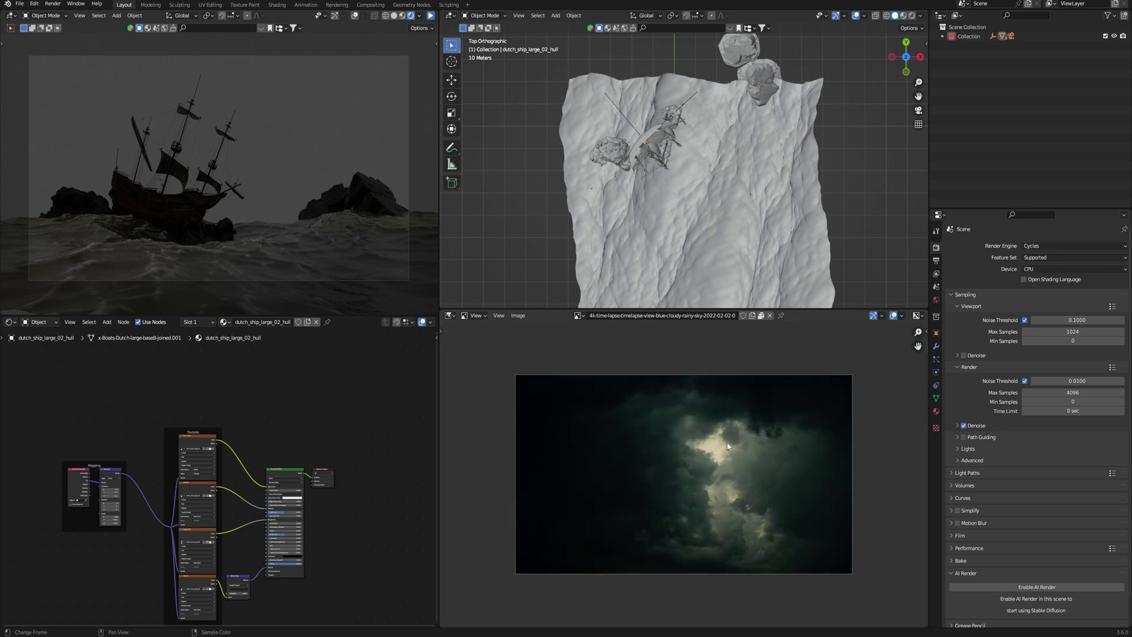
pyautogui.scroll(1, 661, 453)
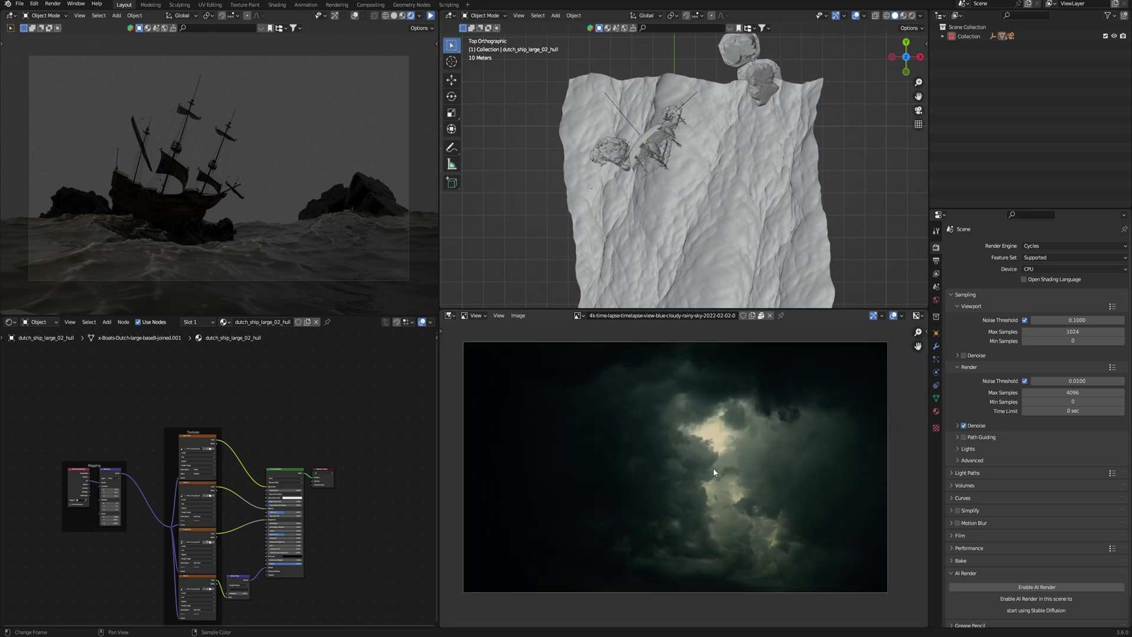
pyautogui.keyDown('shift'); pyautogui.moveTo(715, 205); pyautogui.dragTo(709, 246, button='middle'); pyautogui.keyUp('shift')
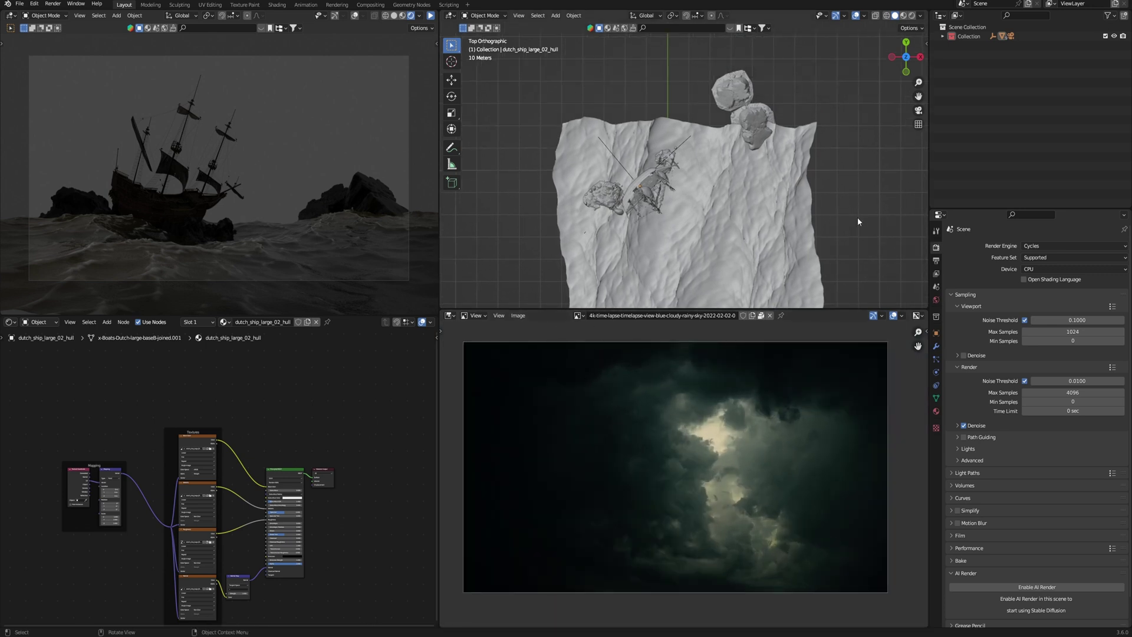
pyautogui.hotkey('shift', 'a')
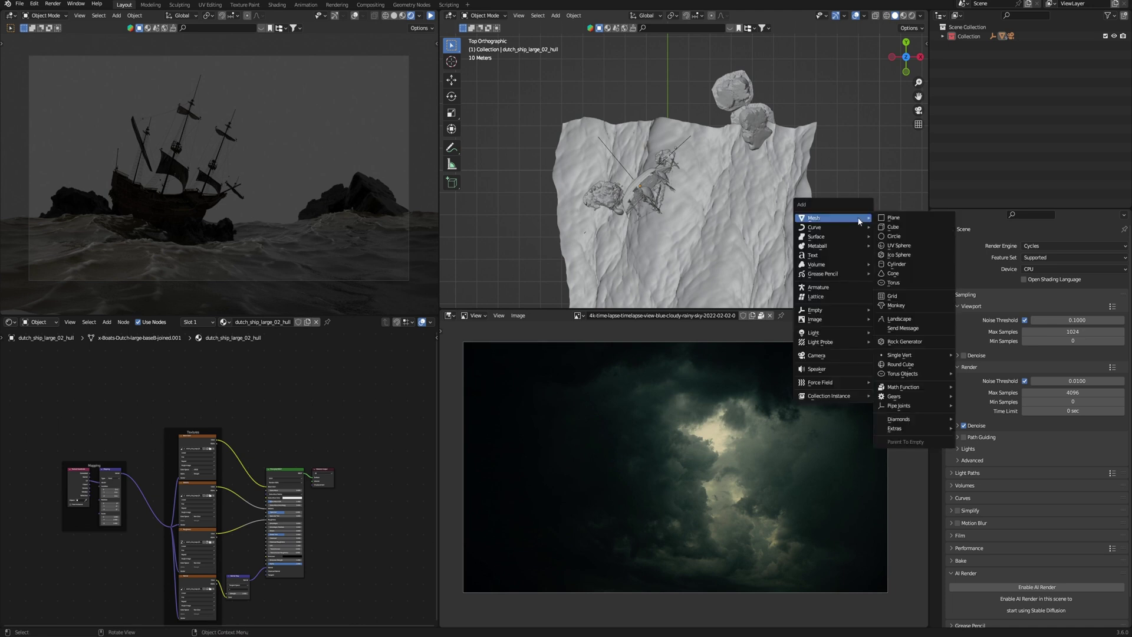
# - Add a backdrop plane whose material uses the sky image, with emission strength 1.250
pyautogui.click(914, 219)
pyautogui.press('KP_Decimal')
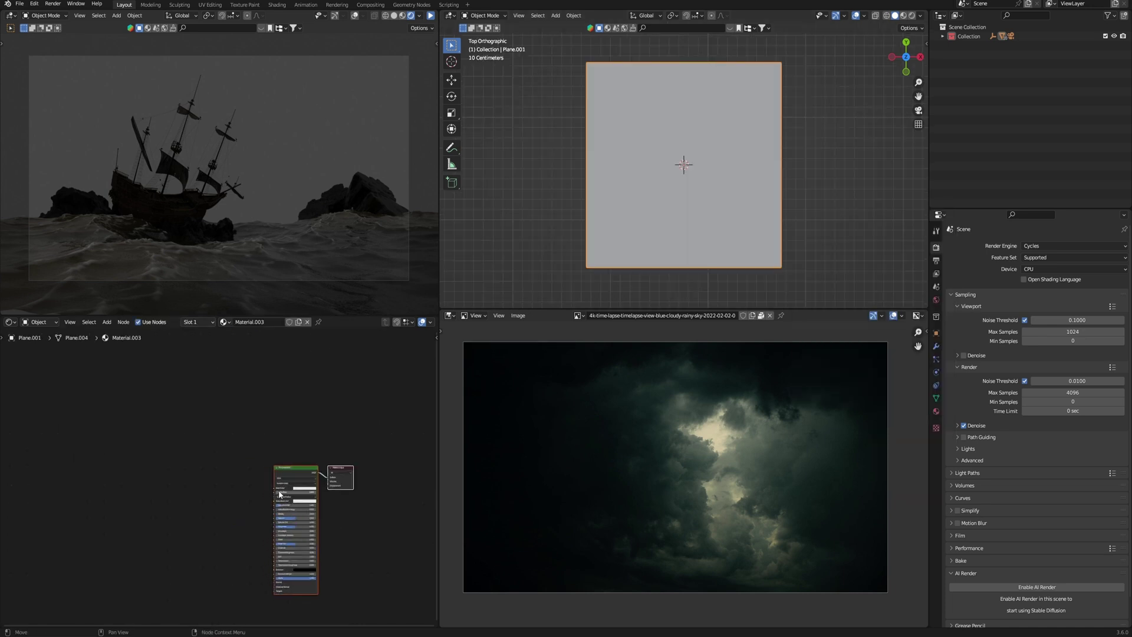
pyautogui.scroll(3, 289, 440)
pyautogui.hotkey('ctrl', 'v')
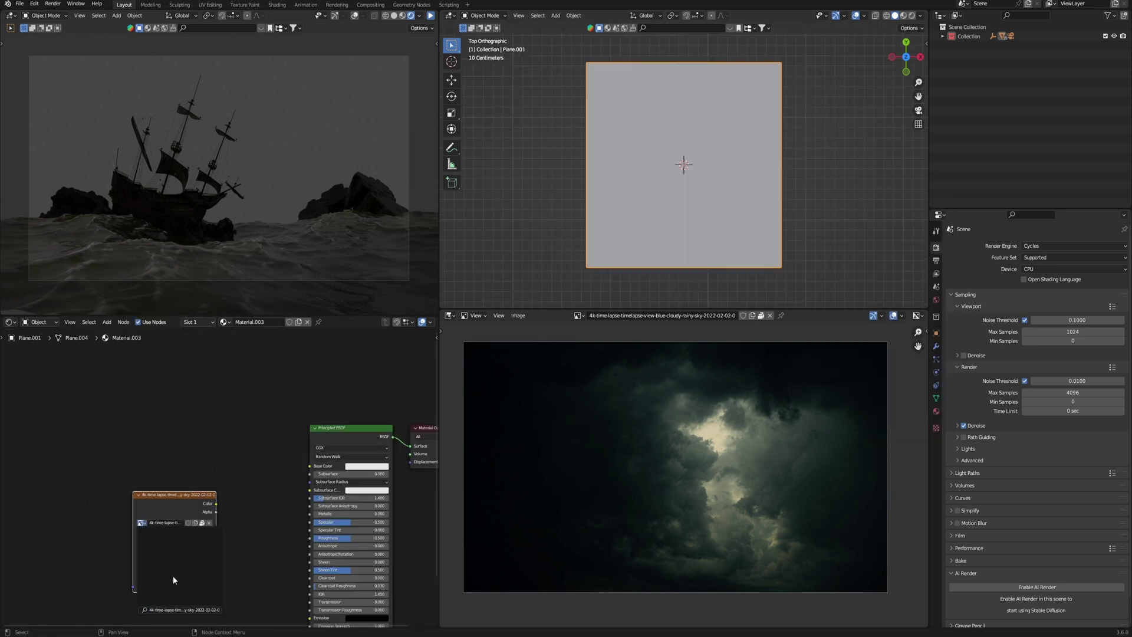
pyautogui.press('Return')
pyautogui.moveTo(217, 503)
pyautogui.mouseDown()
pyautogui.moveTo(311, 468)
pyautogui.moveTo(272, 567)
pyautogui.mouseUp()
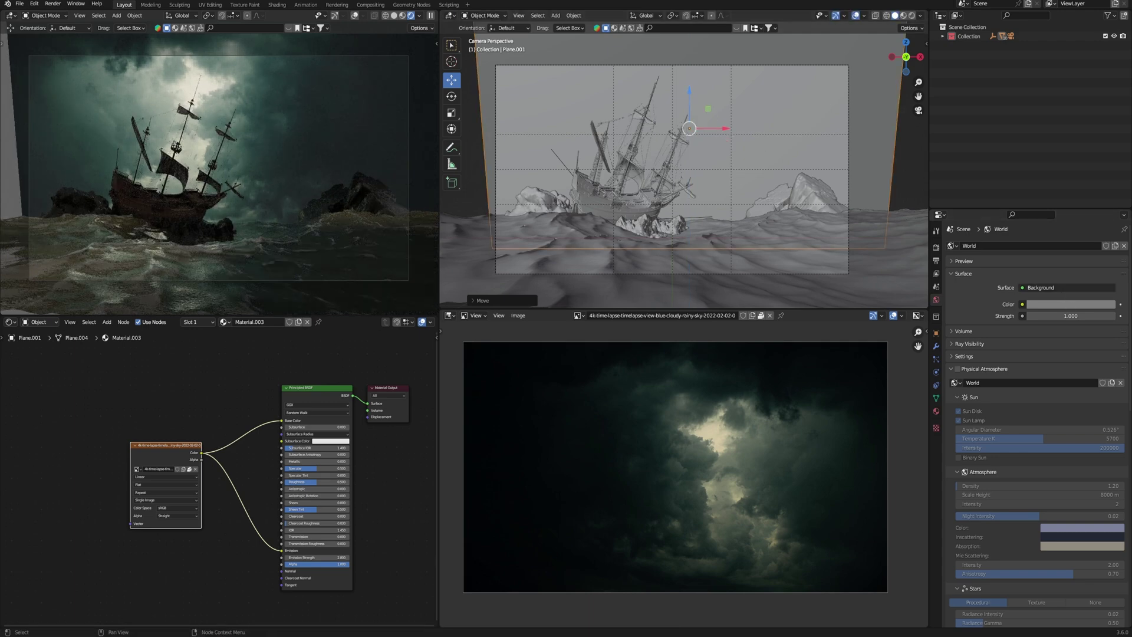
pyautogui.scroll(1, 348, 579)
pyautogui.click(347, 579)
pyautogui.write('5')
pyautogui.press('Return')
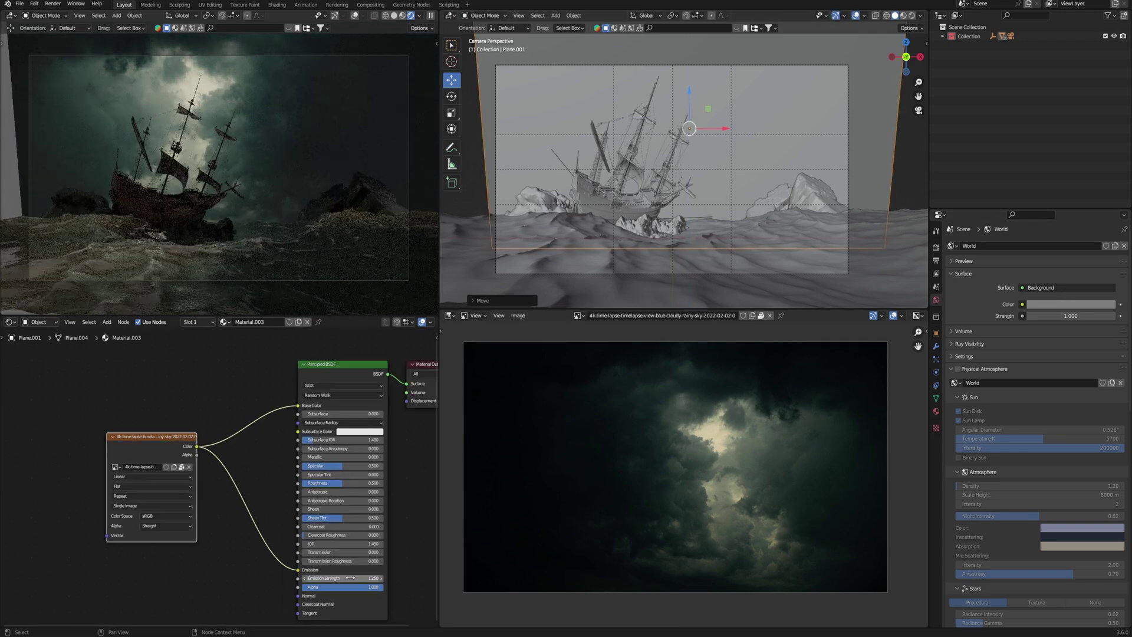
pyautogui.moveTo(351, 578); pyautogui.dragTo(307, 565, button='middle')
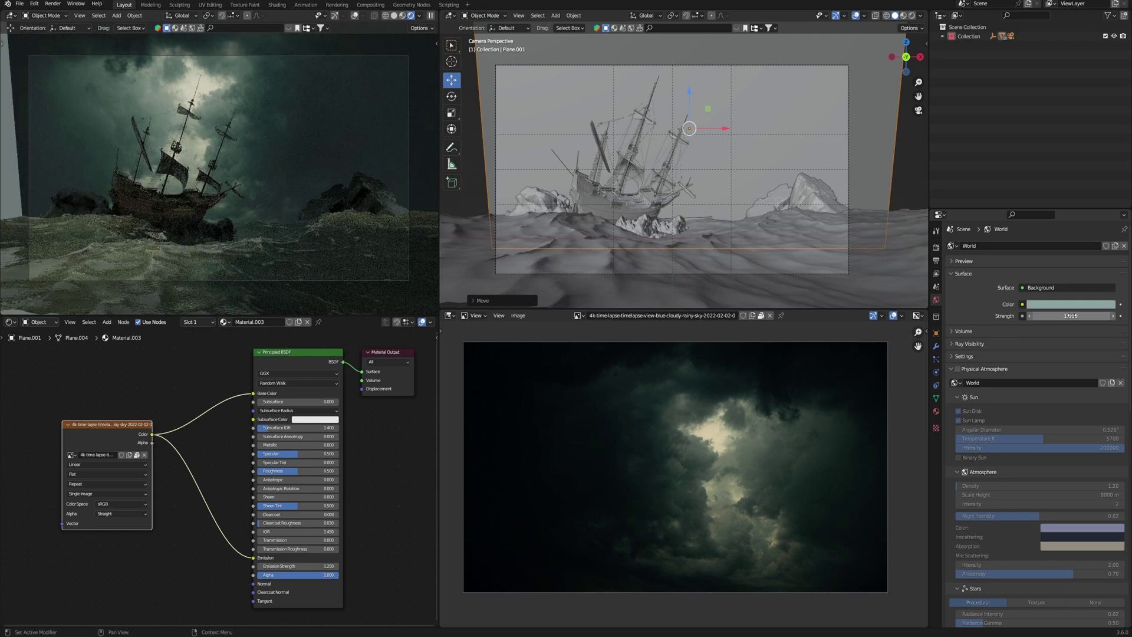
# - Dim the world lighting to 0.600 and select the large rock near the ship
pyautogui.moveTo(1057, 315); pyautogui.dragTo(1038, 315)
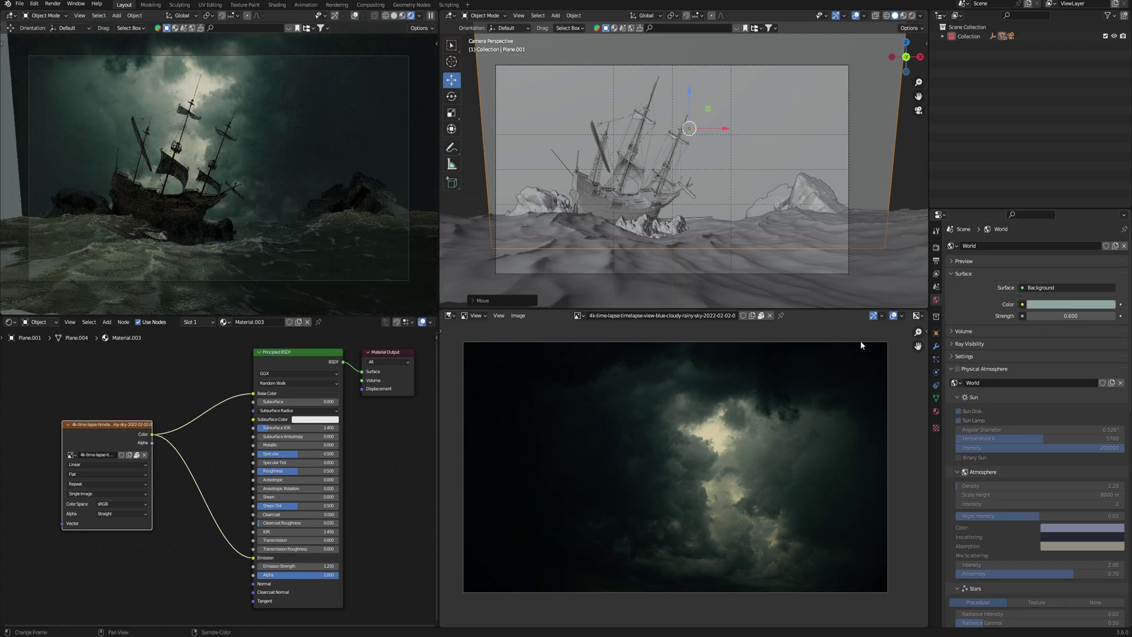
pyautogui.moveTo(790, 259)
pyautogui.mouseDown(button='middle')
pyautogui.moveTo(757, 228)
pyautogui.moveTo(716, 280)
pyautogui.moveTo(735, 182)
pyautogui.moveTo(765, 167)
pyautogui.mouseUp(button='middle')
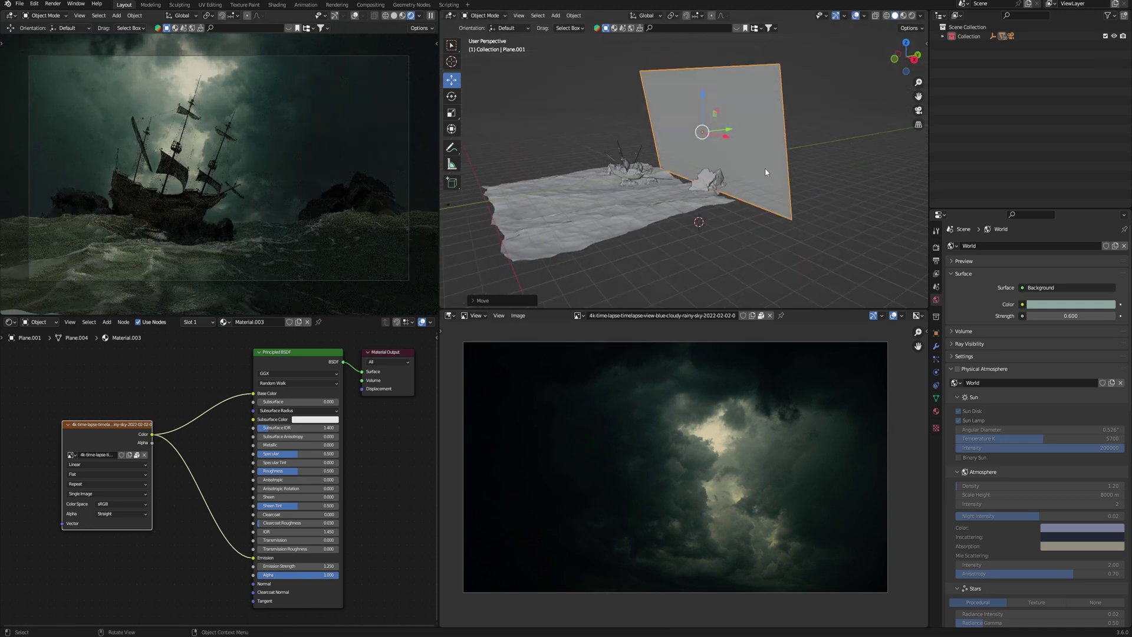
pyautogui.click(361, 236)
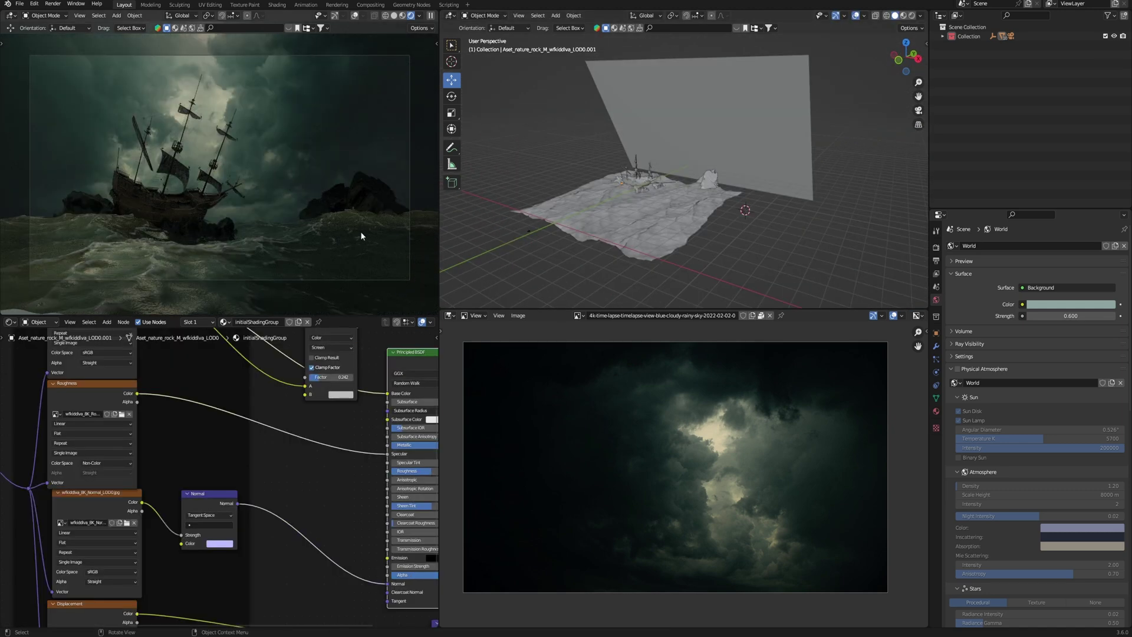
pyautogui.click(732, 142)
pyautogui.moveTo(742, 165); pyautogui.dragTo(755, 177, button='middle')
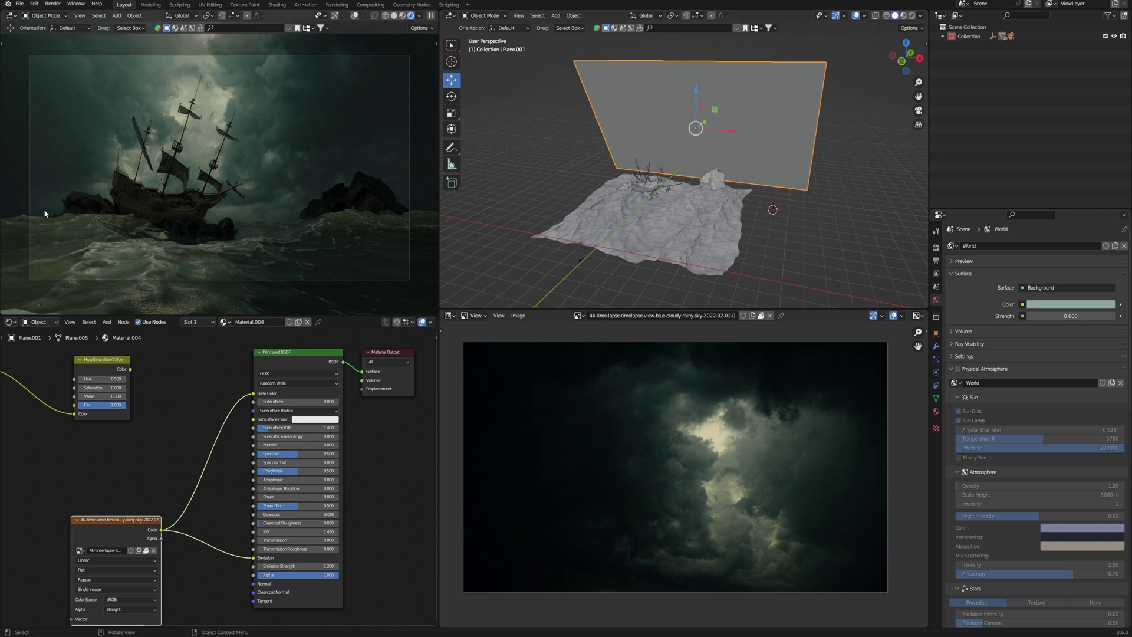
pyautogui.scroll(3, 745, 194)
pyautogui.click(755, 198)
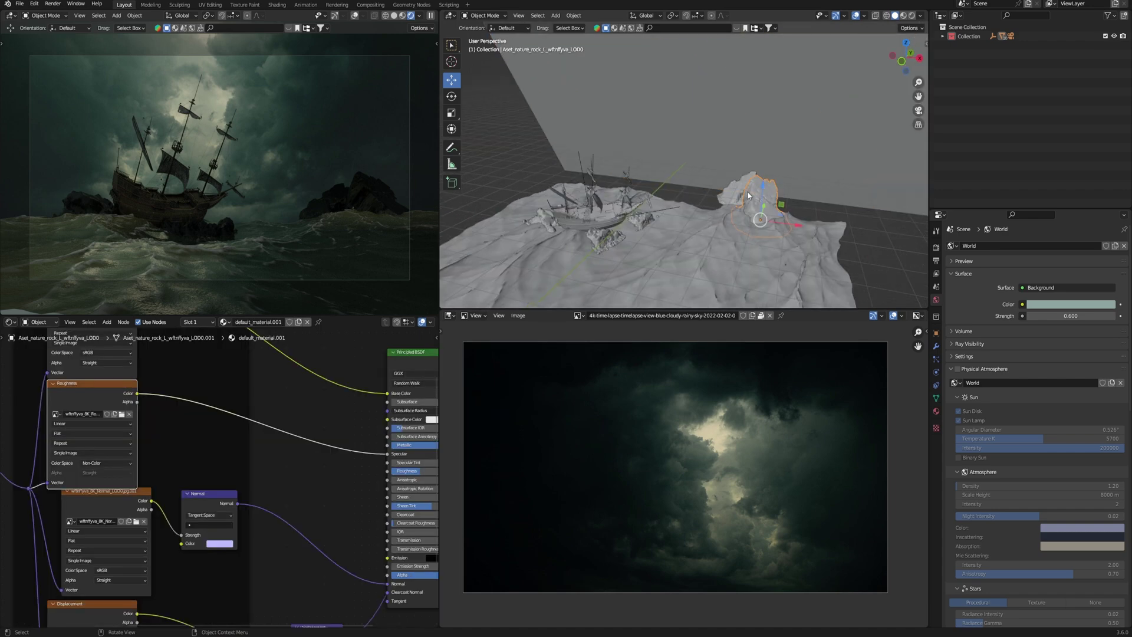
pyautogui.moveTo(755, 198); pyautogui.dragTo(759, 202, button='middle')
# - Duplicate the rock along X beside the original and rotate the copy around Z
pyautogui.hotkey('shift', 'd')
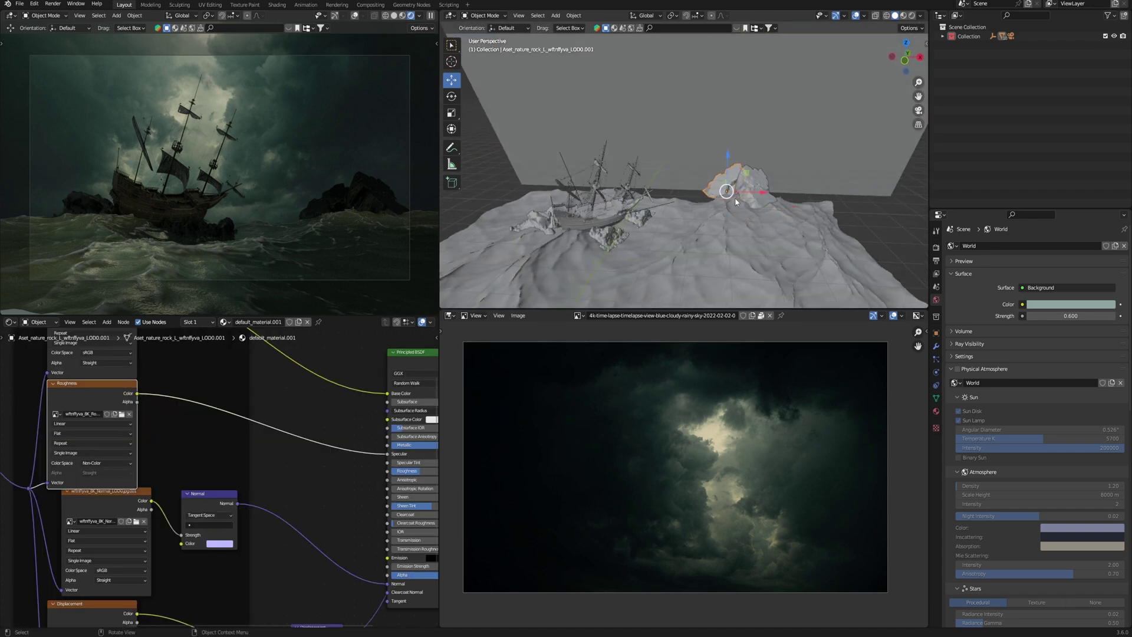
pyautogui.press('x')
pyautogui.click(758, 199)
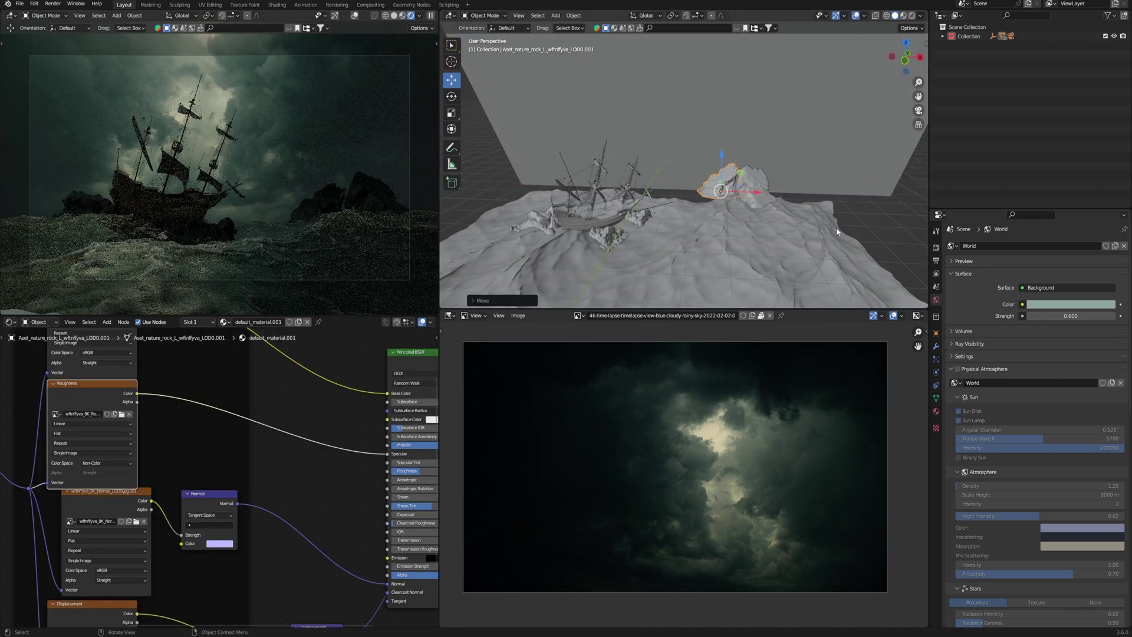
pyautogui.press('r')
pyautogui.press('z')
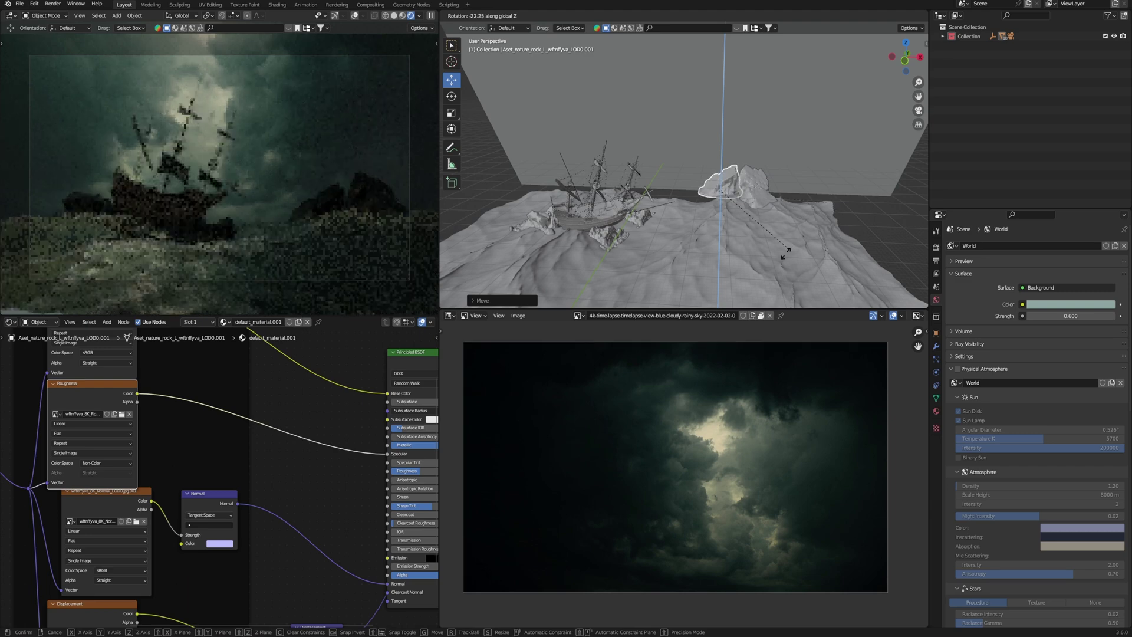
pyautogui.click(762, 264)
pyautogui.click(759, 183)
pyautogui.moveTo(759, 183); pyautogui.dragTo(719, 279, button='middle')
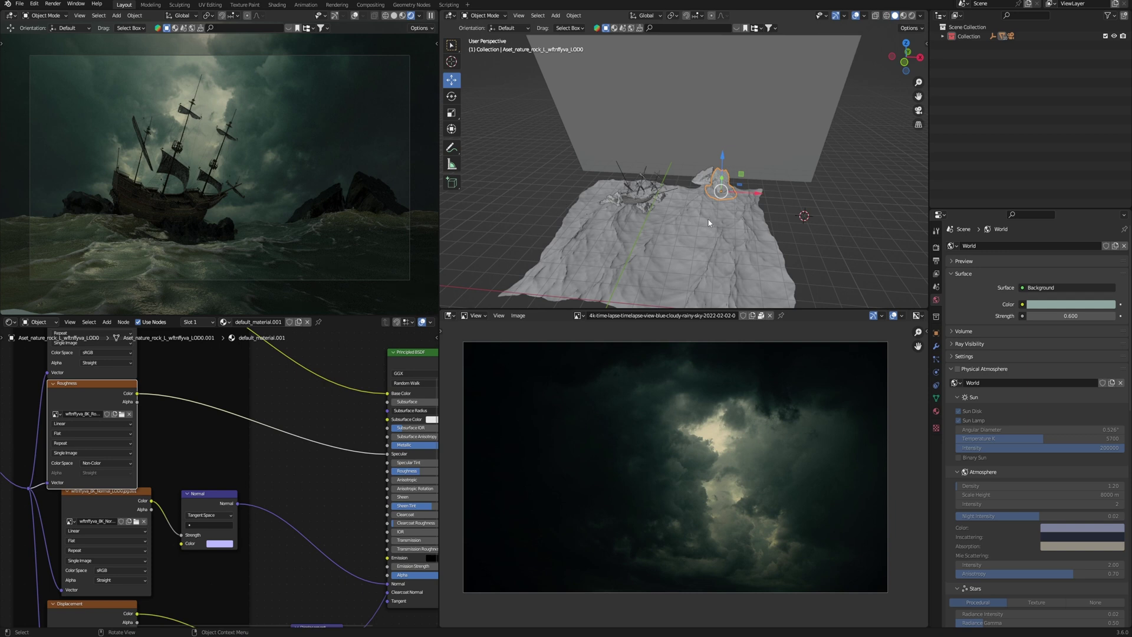
pyautogui.moveTo(708, 222); pyautogui.dragTo(719, 220, button='middle')
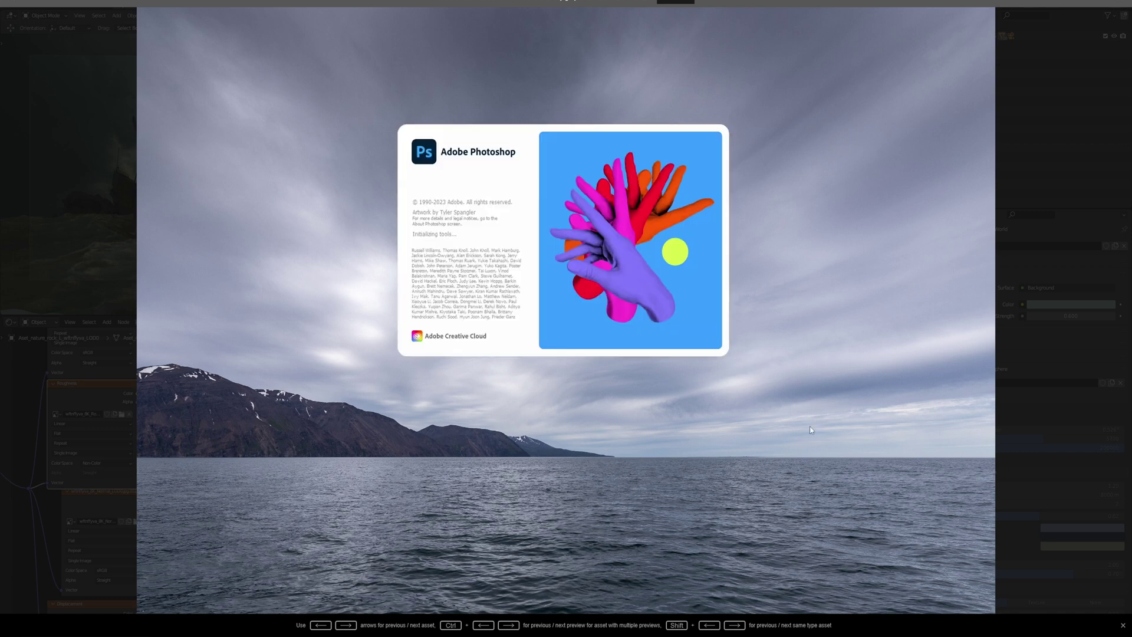
# - Crop the sea photo to the mountain strip between the waterline and the peaks
pyautogui.press('c')
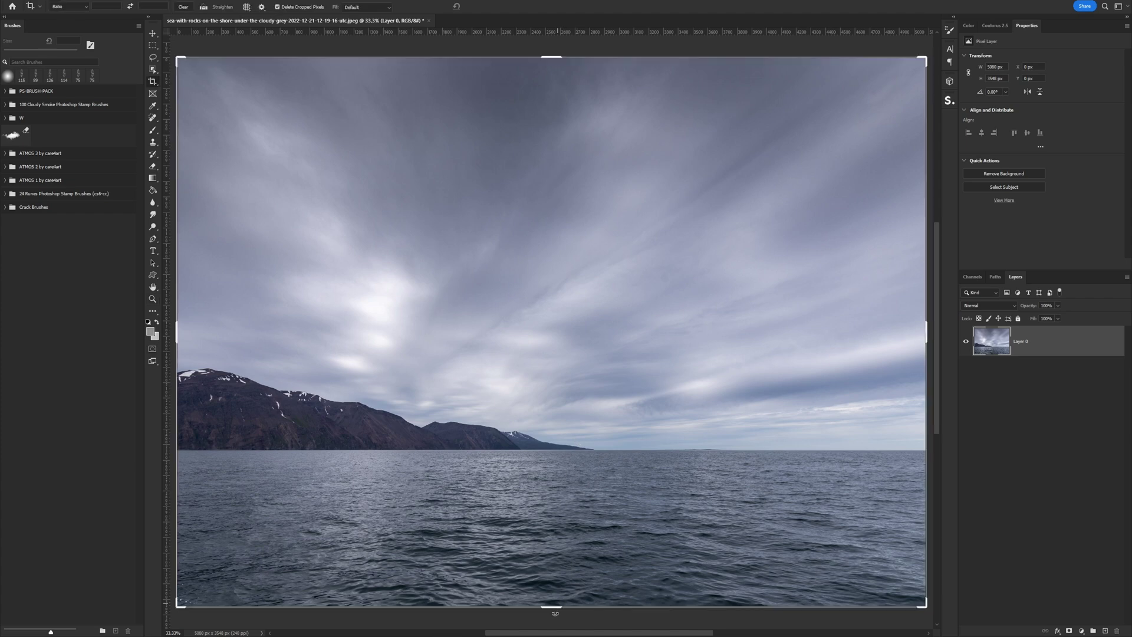
pyautogui.moveTo(552, 610); pyautogui.dragTo(546, 532)
pyautogui.moveTo(551, 135); pyautogui.dragTo(552, 282)
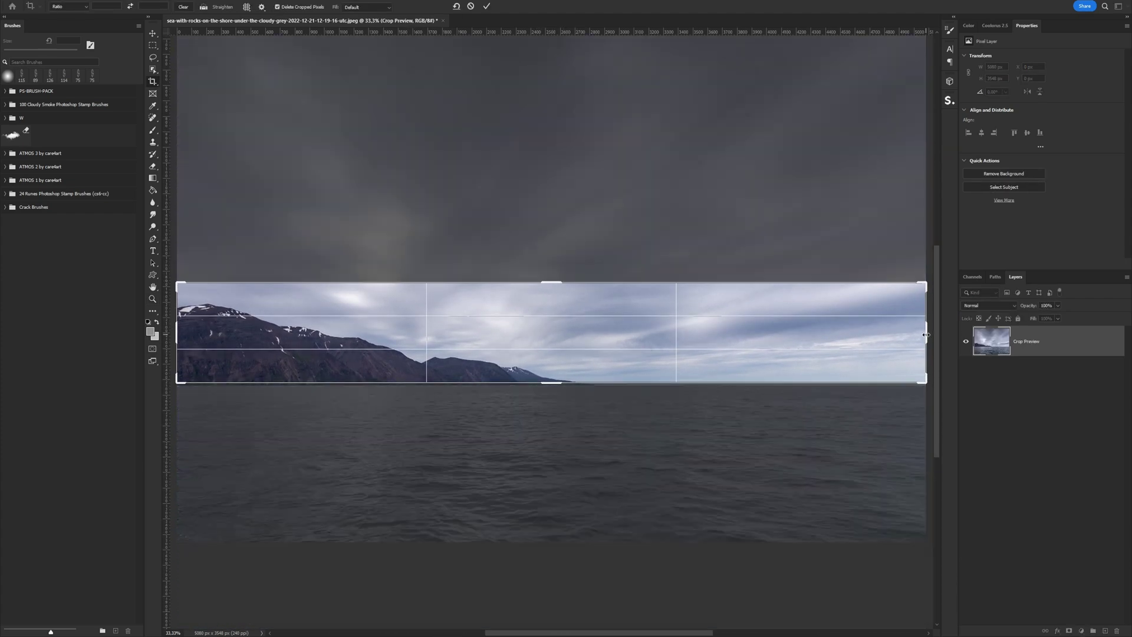
pyautogui.moveTo(927, 334); pyautogui.dragTo(761, 330)
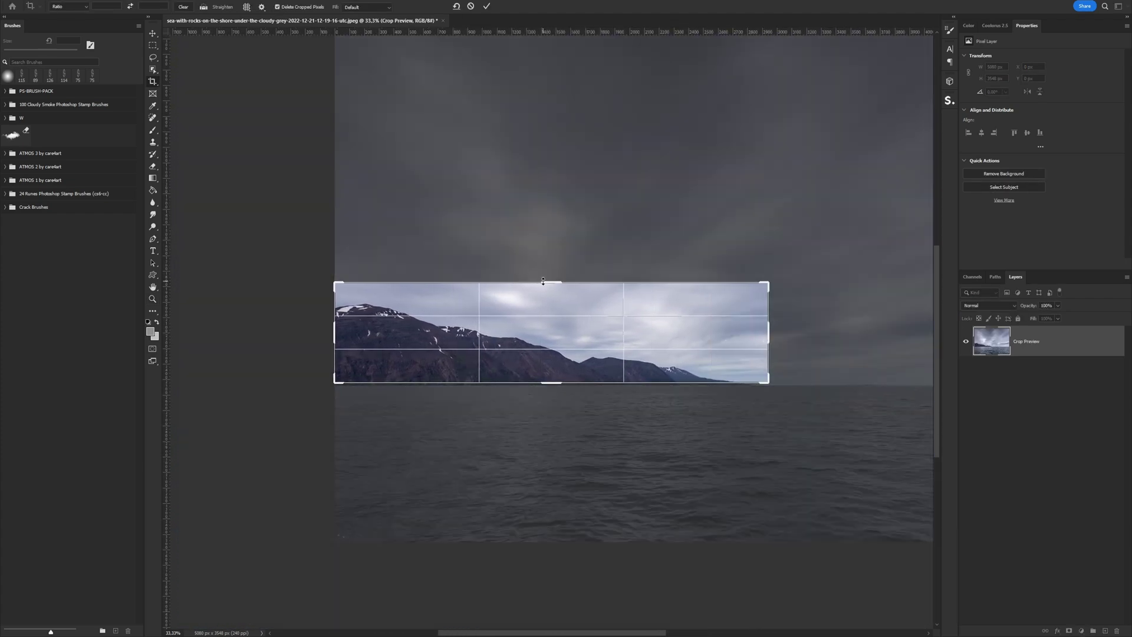
pyautogui.press('Return')
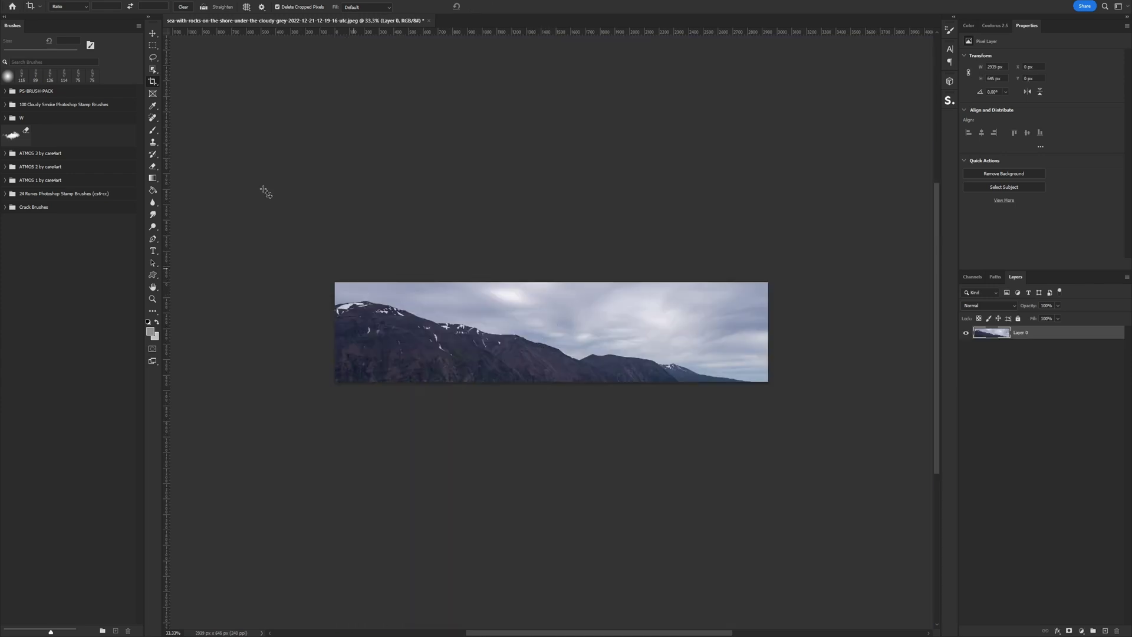
# - Select the mountain ridge with Object Selection and mask away the sky
pyautogui.click(153, 69)
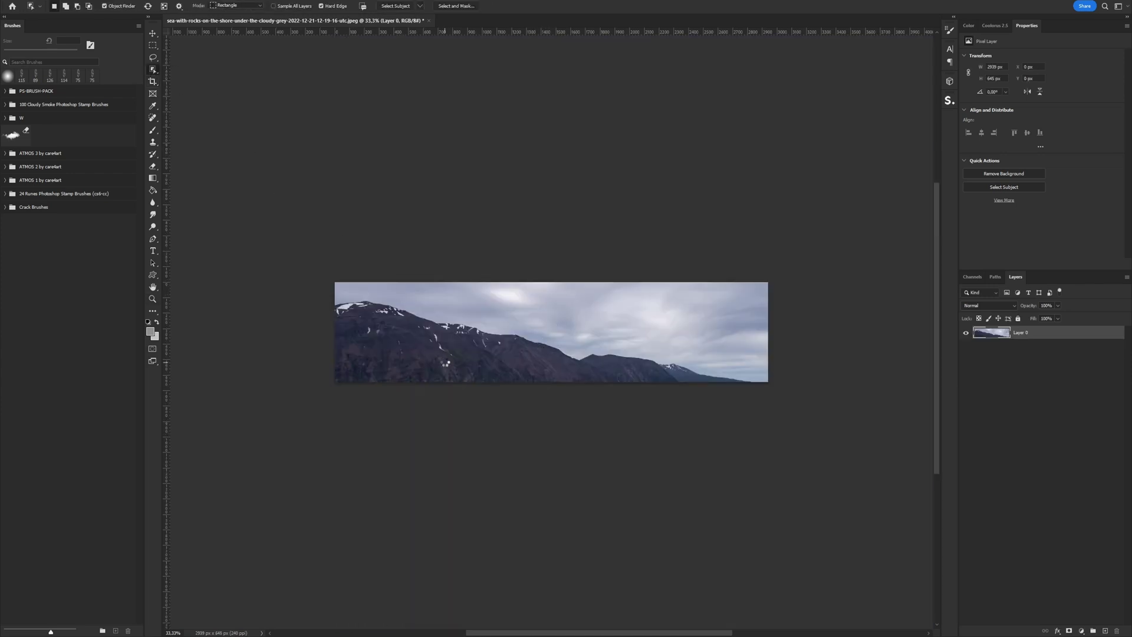
pyautogui.click(452, 358)
pyautogui.click(1069, 630)
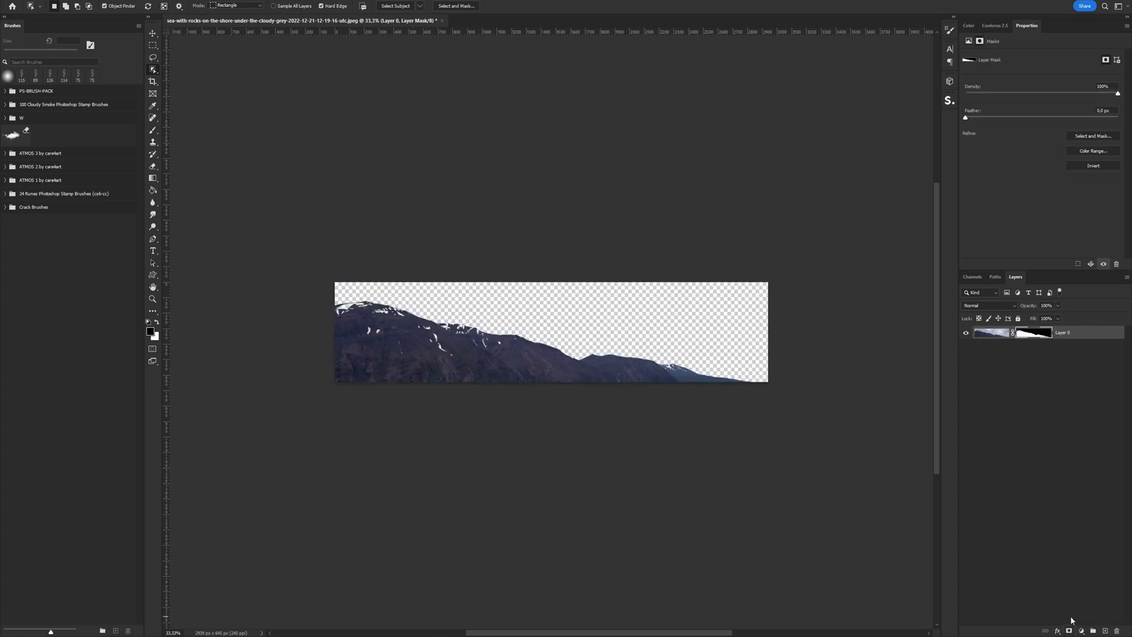
pyautogui.press('b')
pyautogui.keyDown('alt'); pyautogui.scroll(3, 389, 336); pyautogui.keyUp('alt')
pyautogui.moveTo(448, 274); pyautogui.dragTo(413, 289)
pyautogui.hotkey('ctrl', 'z')
pyautogui.hscroll(-5, 354, 278)
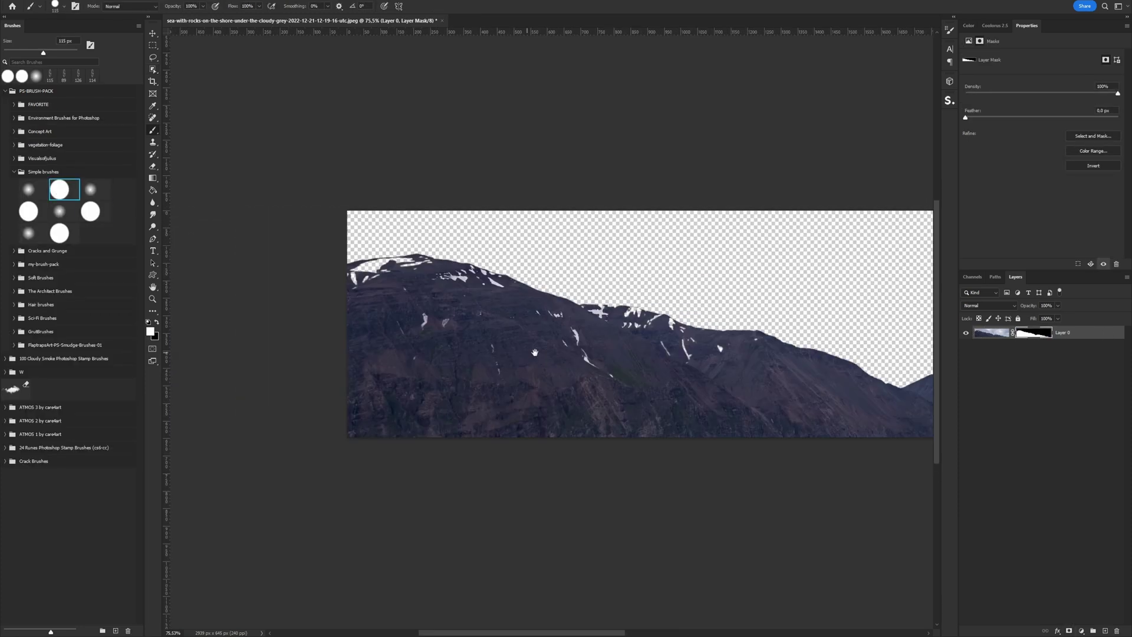
pyautogui.moveTo(575, 337); pyautogui.dragTo(349, 321)
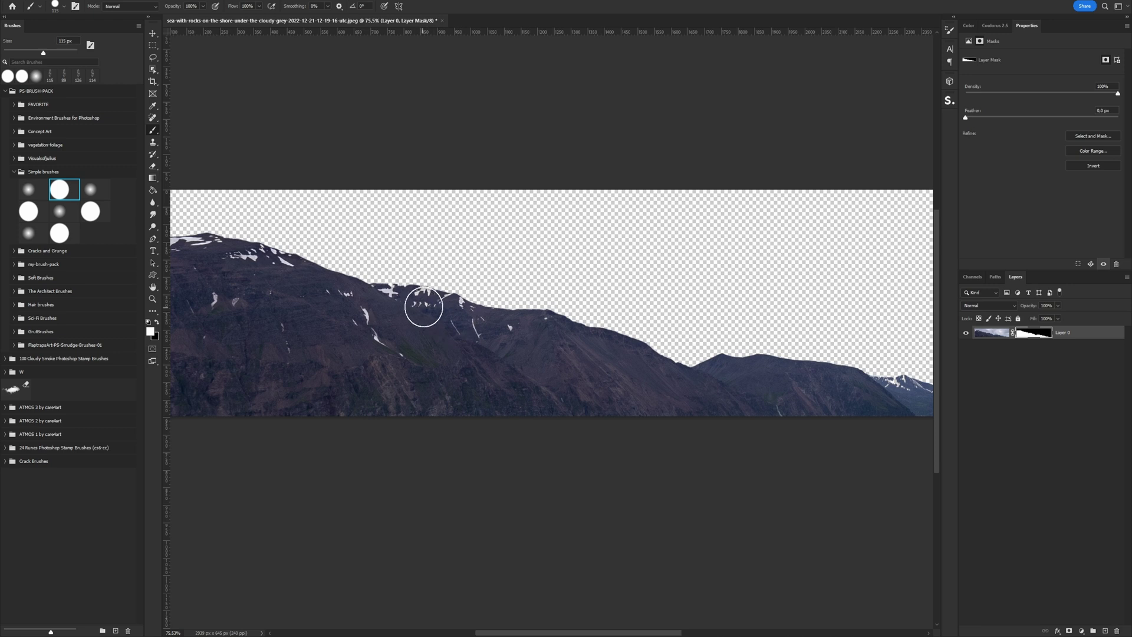
pyautogui.scroll(-2, 565, 378)
pyautogui.hscroll(5, 566, 379)
pyautogui.keyDown('alt'); pyautogui.scroll(-2, 384, 347); pyautogui.keyUp('alt')
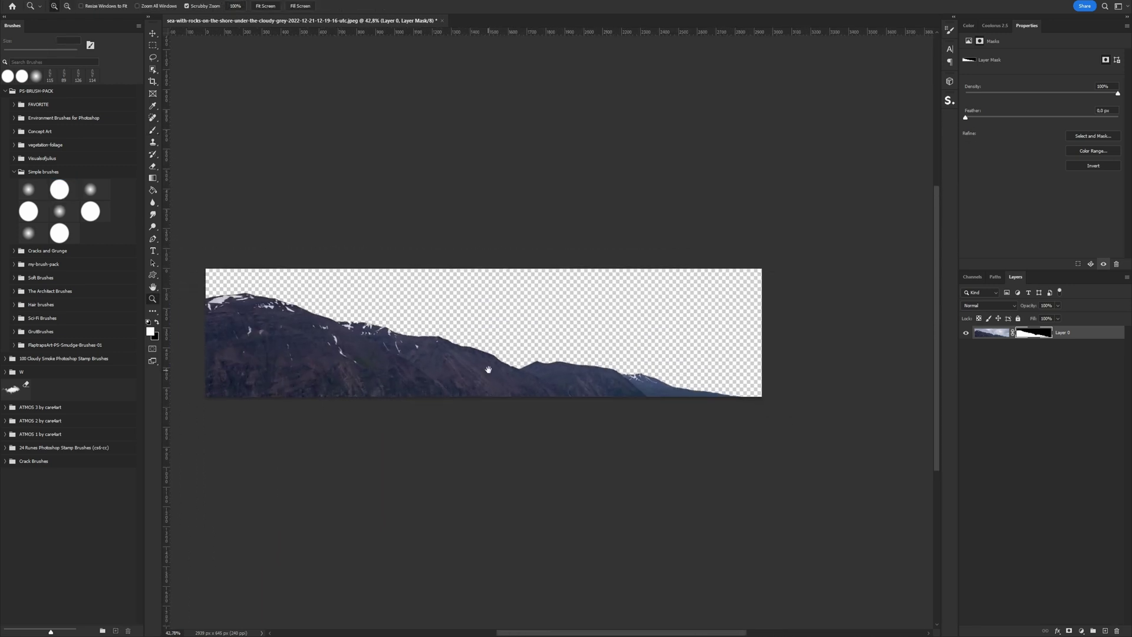
pyautogui.rightClick(468, 355)
pyautogui.click(483, 358)
# - Fill a new layer below the mountain with black
pyautogui.hotkey('ctrl', 'shift', 'alt', 'n')
pyautogui.press('g')
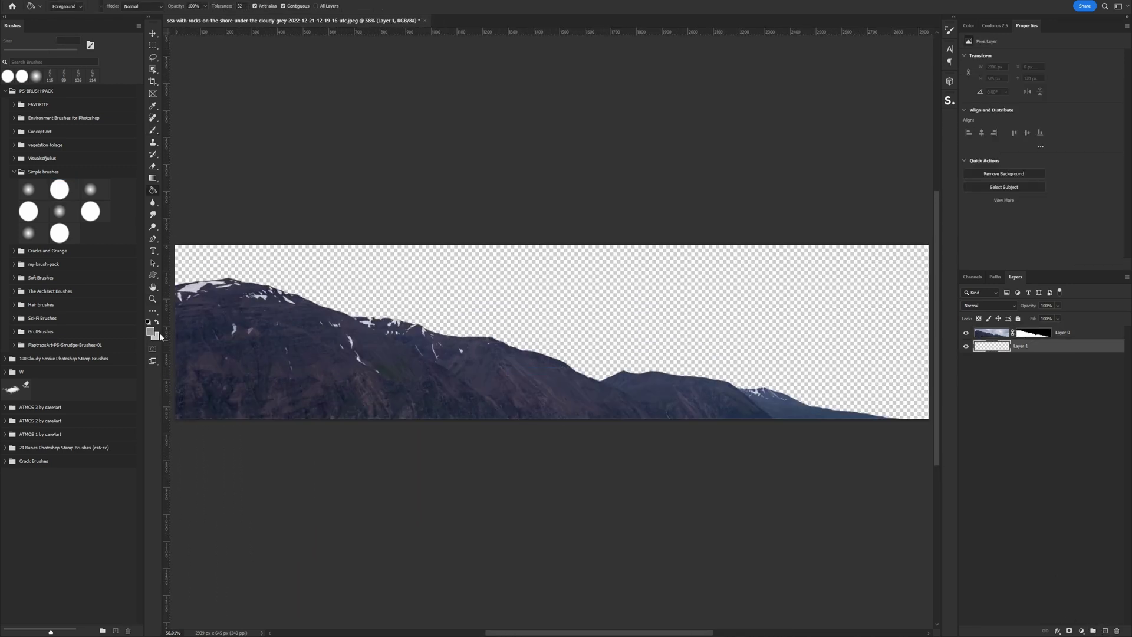
pyautogui.click(151, 331)
pyautogui.click(533, 186)
pyautogui.click(614, 328)
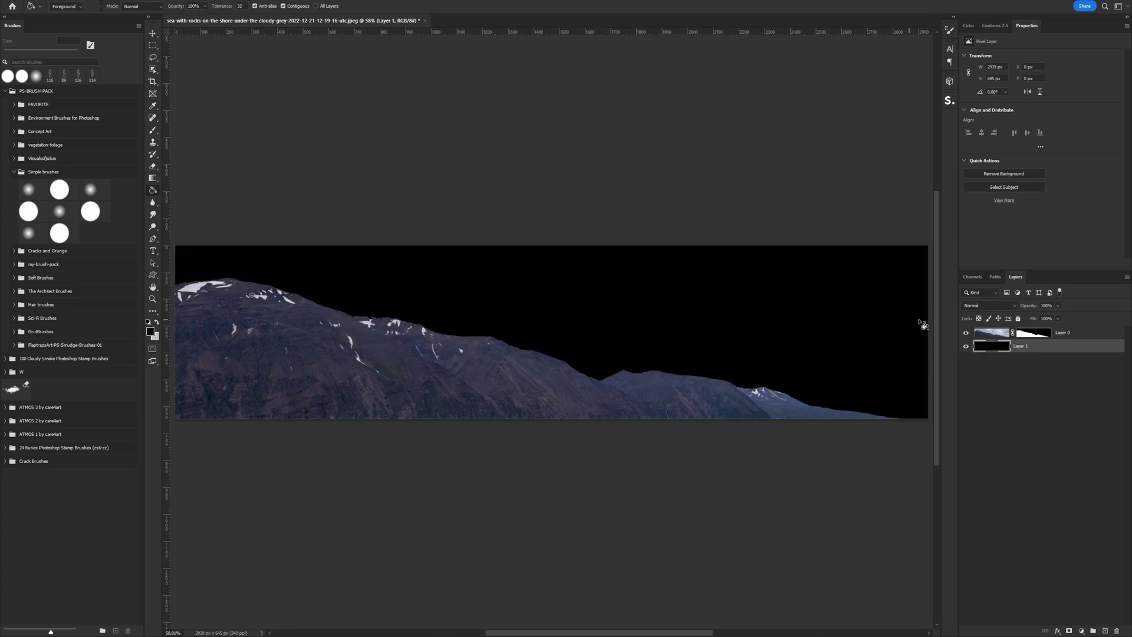
# - Fill the mountain selection with white on a new top layer
pyautogui.keyDown('ctrl'); pyautogui.click(1029, 333); pyautogui.keyUp('ctrl')
pyautogui.hotkey('alt', ']')
pyautogui.hotkey('ctrl', 'shift', 'alt', 'n')
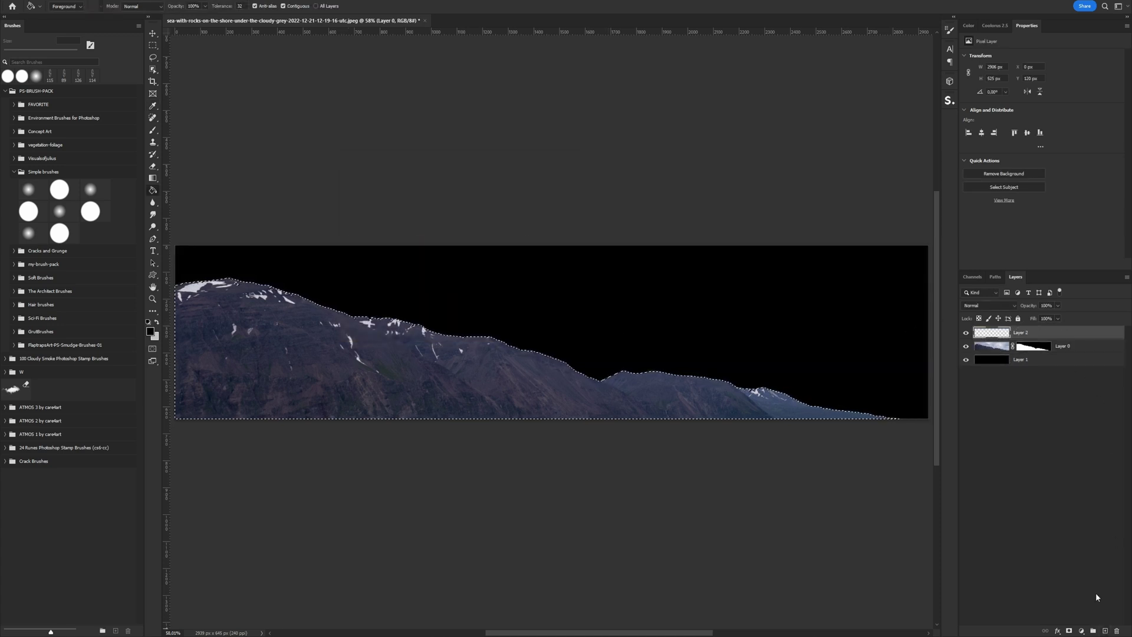
pyautogui.press('x')
pyautogui.click(150, 332)
pyautogui.click(348, 181)
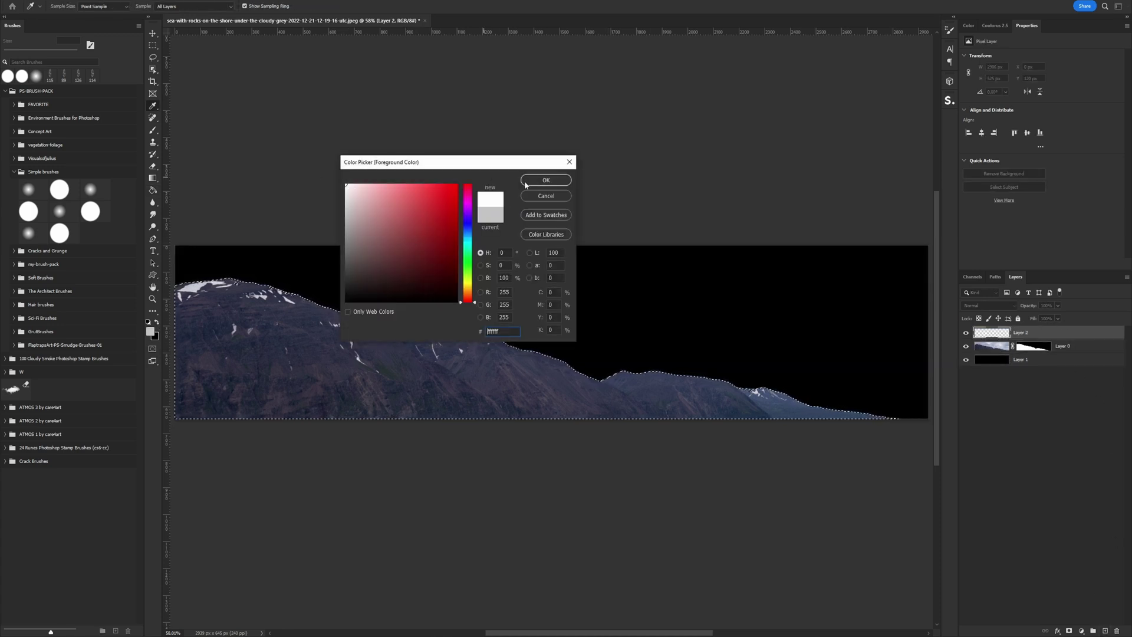
pyautogui.click(538, 178)
pyautogui.click(558, 374)
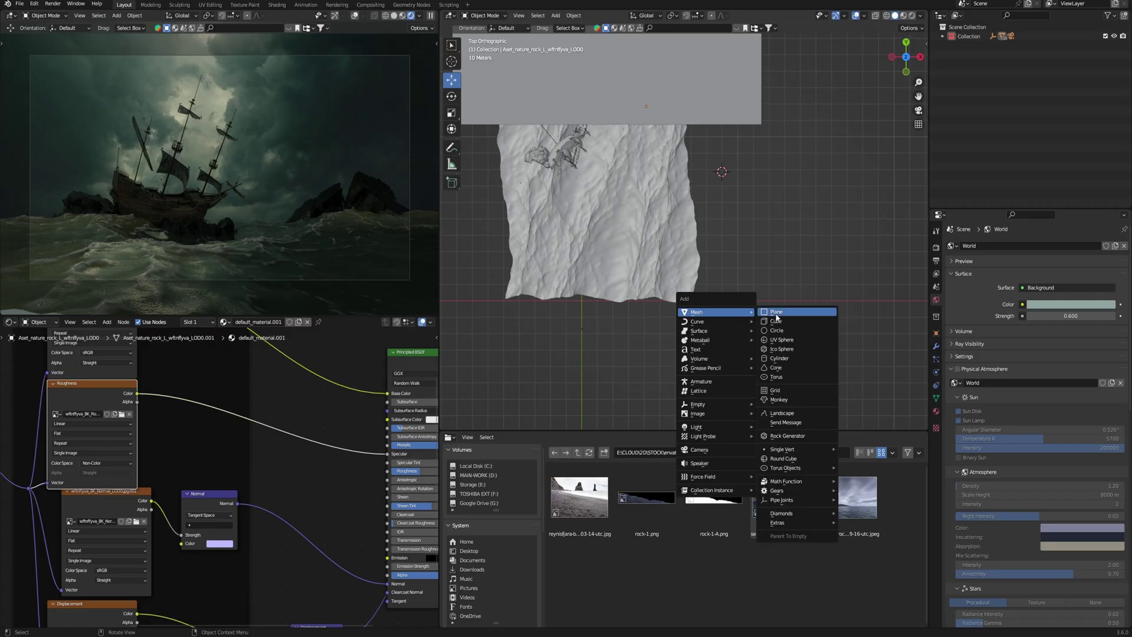
# - Add a plane textured with rock-1.png, using rock-1-A.png as its transparency mask
pyautogui.click(776, 312)
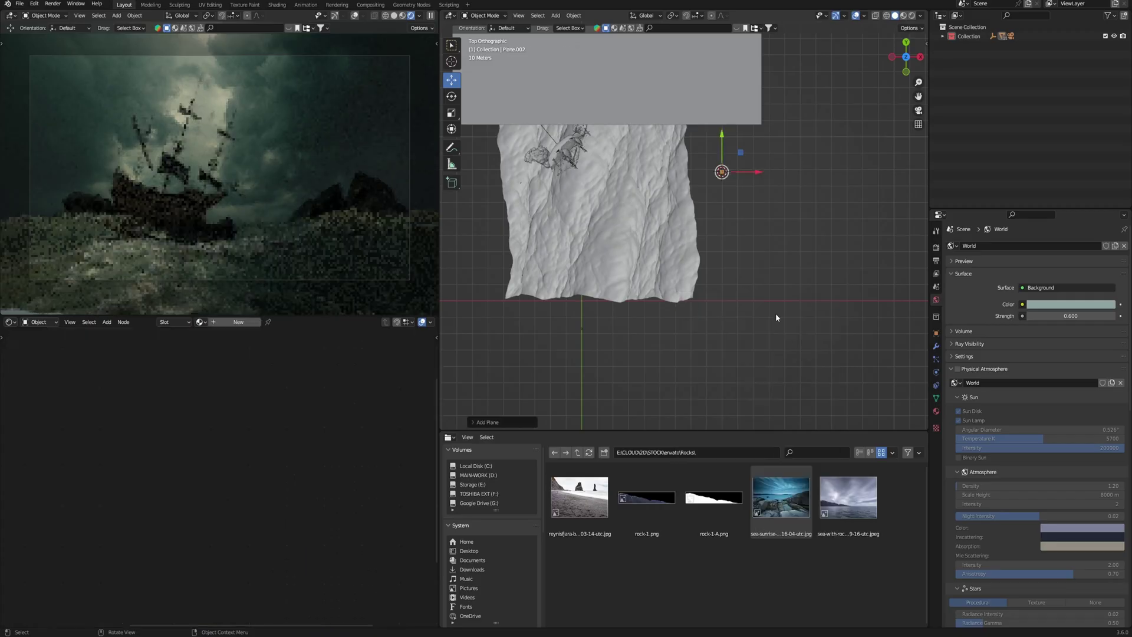
pyautogui.press('KP_Decimal')
pyautogui.click(239, 322)
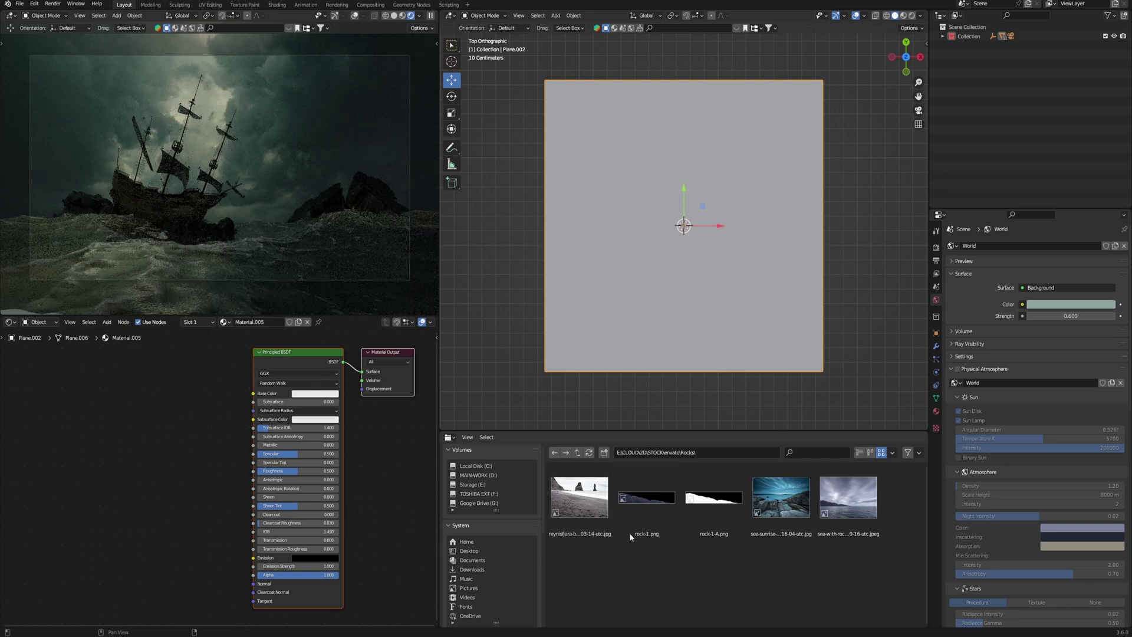
pyautogui.moveTo(647, 499)
pyautogui.mouseDown()
pyautogui.moveTo(176, 433)
pyautogui.moveTo(253, 393)
pyautogui.mouseUp()
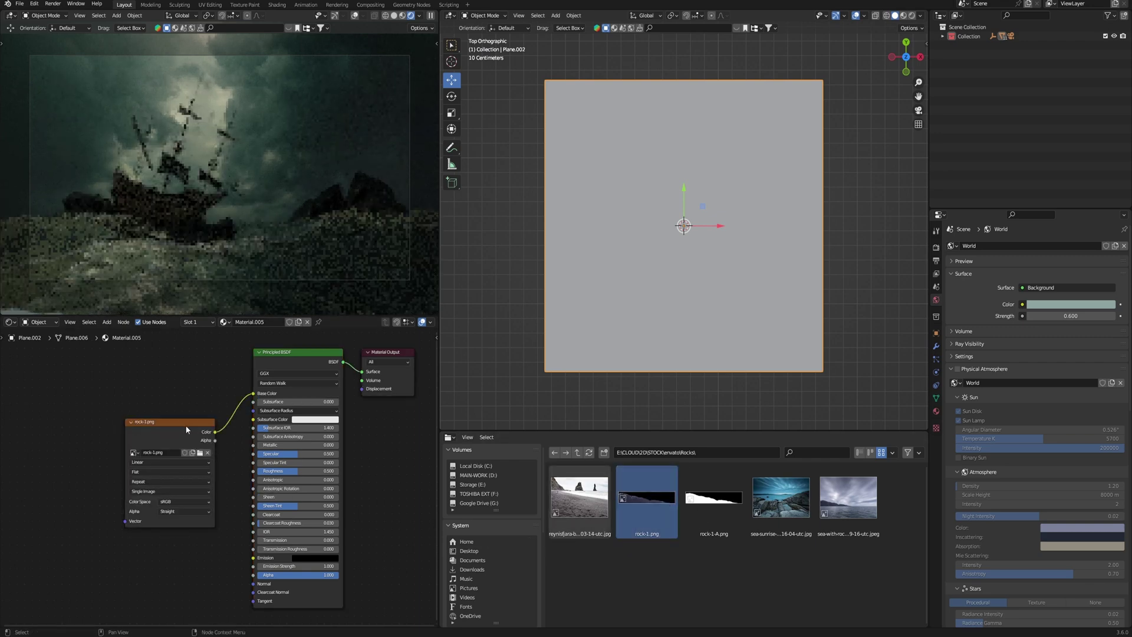
pyautogui.moveTo(171, 421); pyautogui.dragTo(114, 381)
pyautogui.moveTo(713, 498)
pyautogui.mouseDown()
pyautogui.moveTo(635, 534)
pyautogui.moveTo(88, 528)
pyautogui.moveTo(103, 513)
pyautogui.moveTo(253, 575)
pyautogui.mouseUp()
# - Widen the rock plane along the X axis
pyautogui.press('s')
pyautogui.press('x')
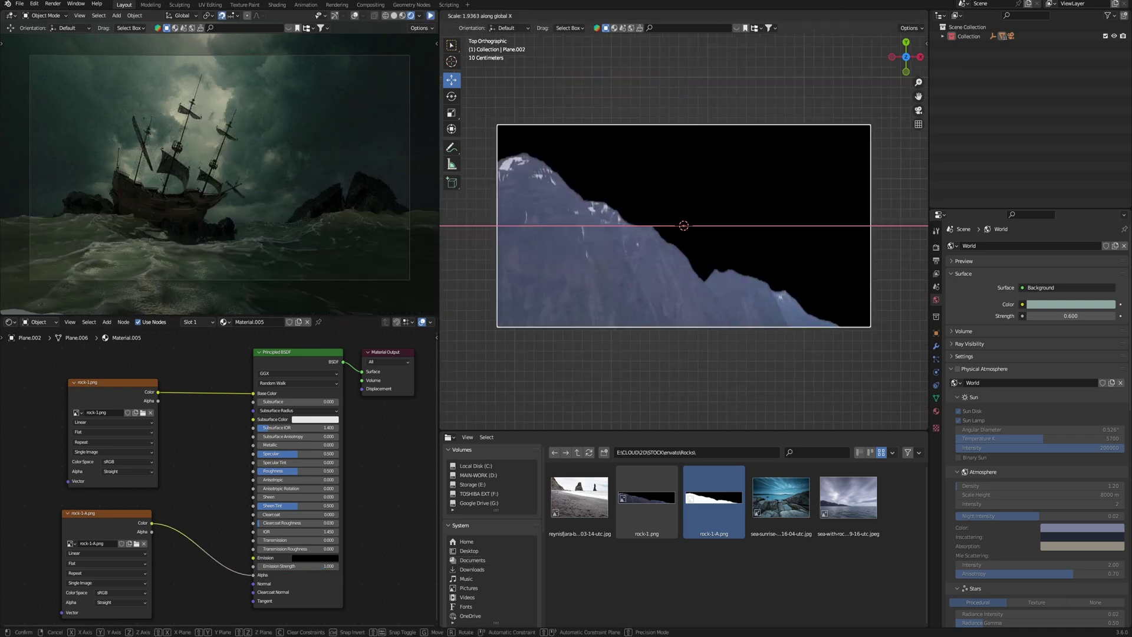
pyautogui.click(911, 316)
pyautogui.hotkey('ctrl', 'z')
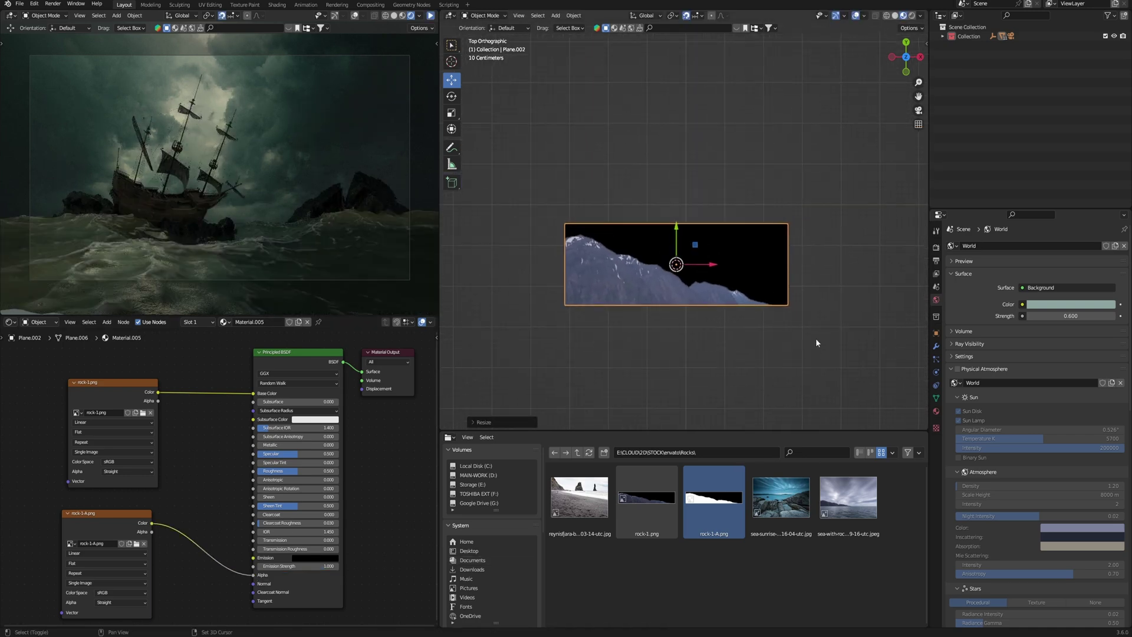
pyautogui.press('s')
pyautogui.press('x')
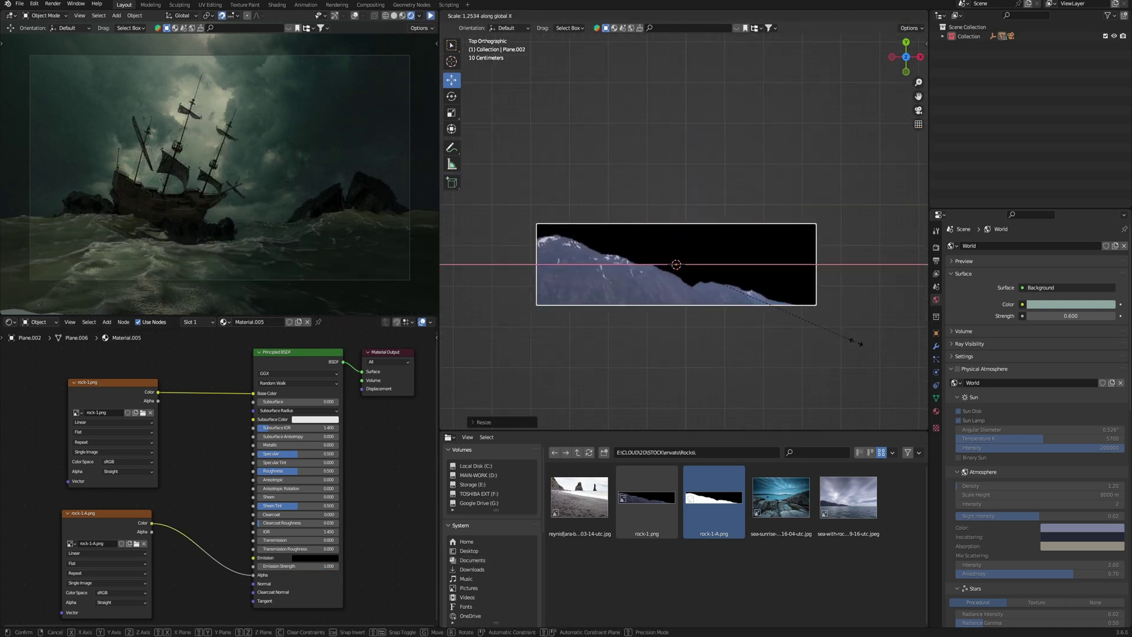
pyautogui.click(852, 341)
# - Duplicate the rock plane, move the copy to the right and mirror it
pyautogui.hotkey('shift', 'd')
pyautogui.press('s')
pyautogui.press('x')
pyautogui.click(758, 308)
pyautogui.moveTo(758, 309); pyautogui.dragTo(682, 245, button='middle')
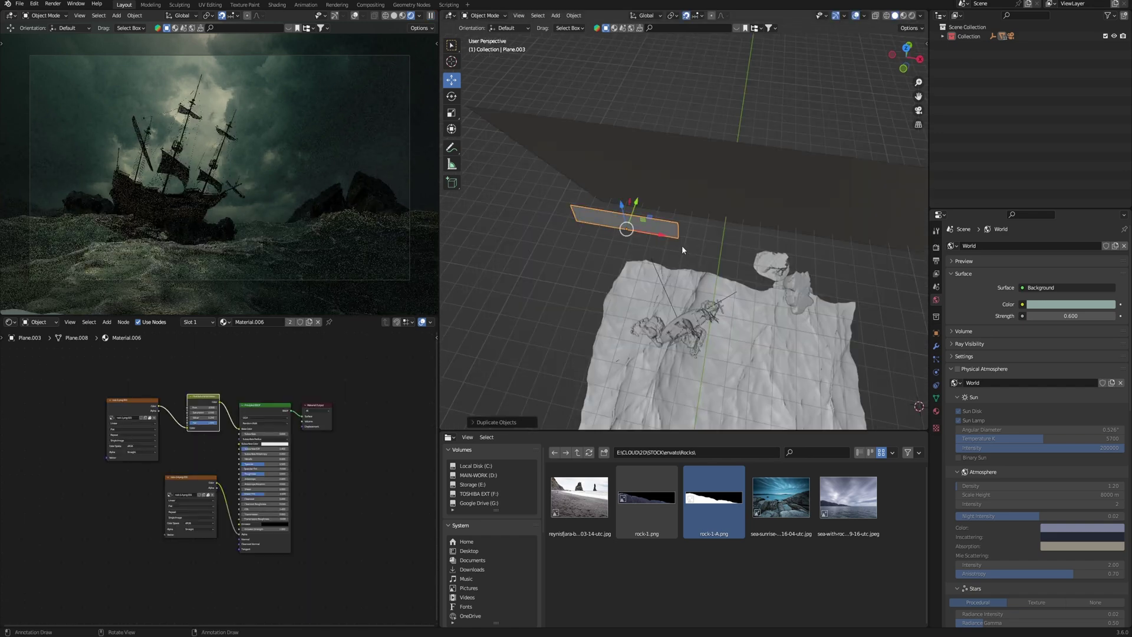
pyautogui.moveTo(653, 214); pyautogui.dragTo(782, 233)
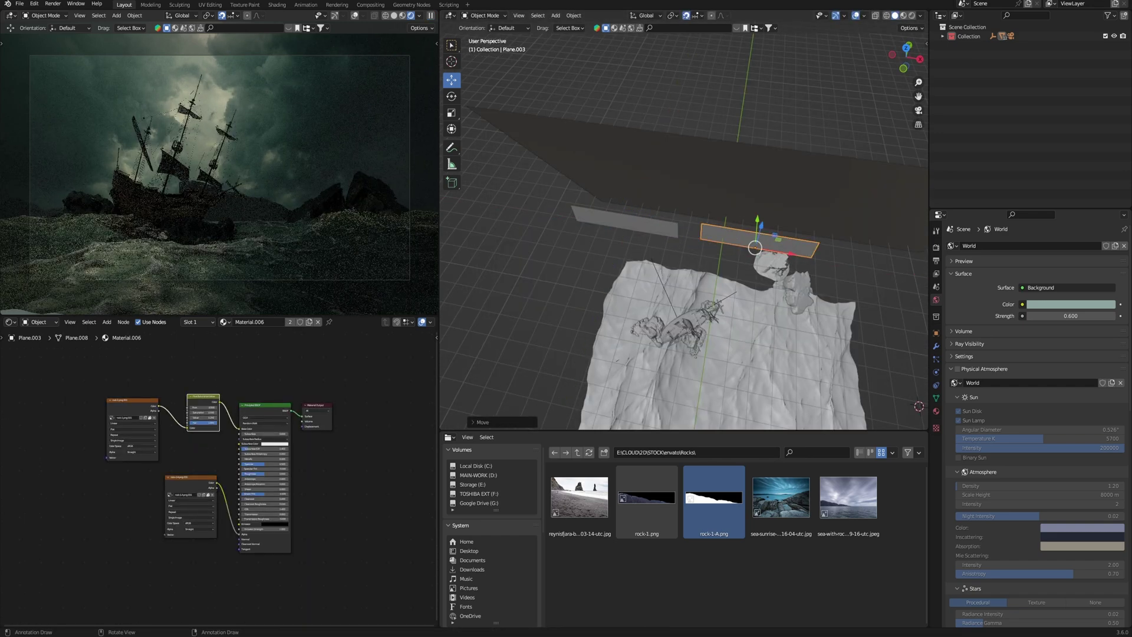
pyautogui.click(573, 16)
pyautogui.moveTo(584, 45)
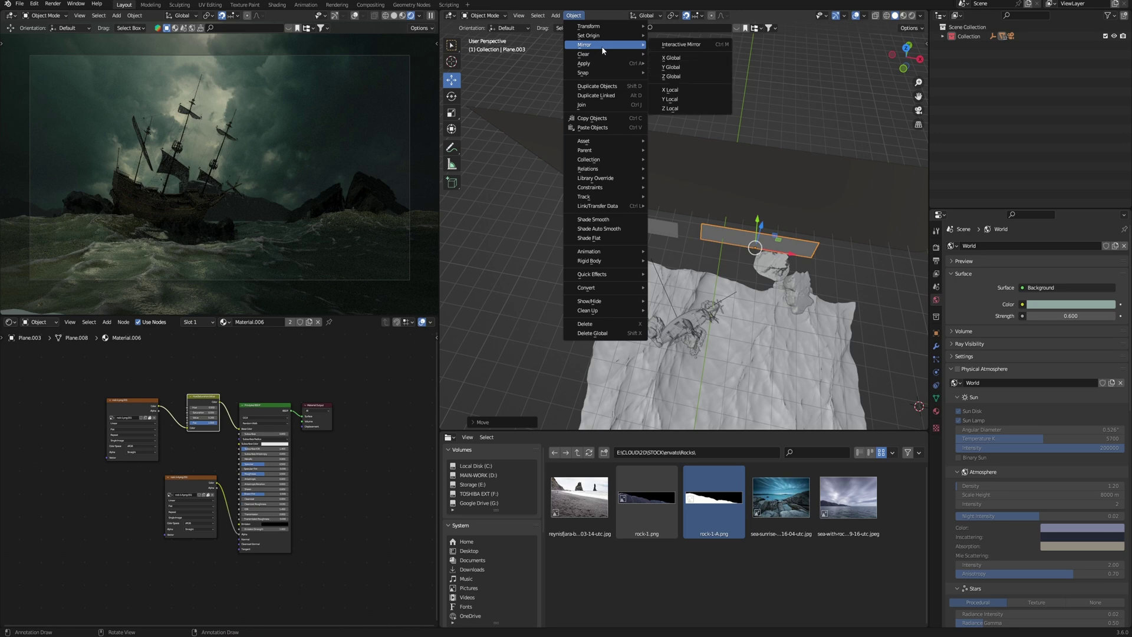
pyautogui.click(684, 59)
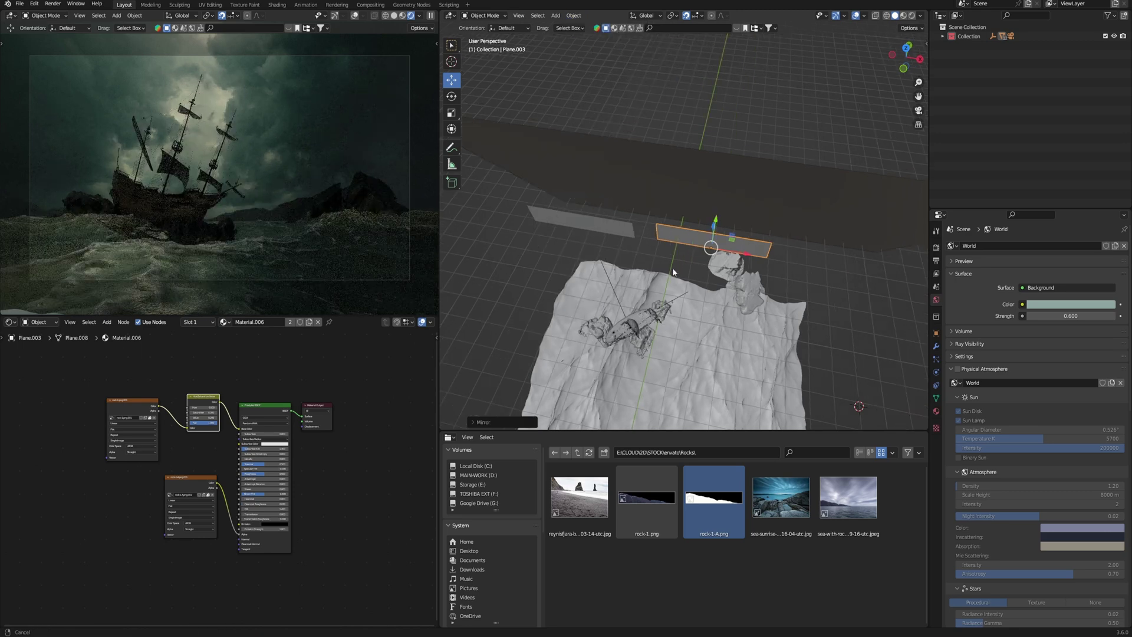
# - Nudge Plane.003 slightly down and a little to the right
pyautogui.moveTo(736, 253); pyautogui.dragTo(713, 289, button='middle')
pyautogui.moveTo(714, 289); pyautogui.dragTo(714, 293)
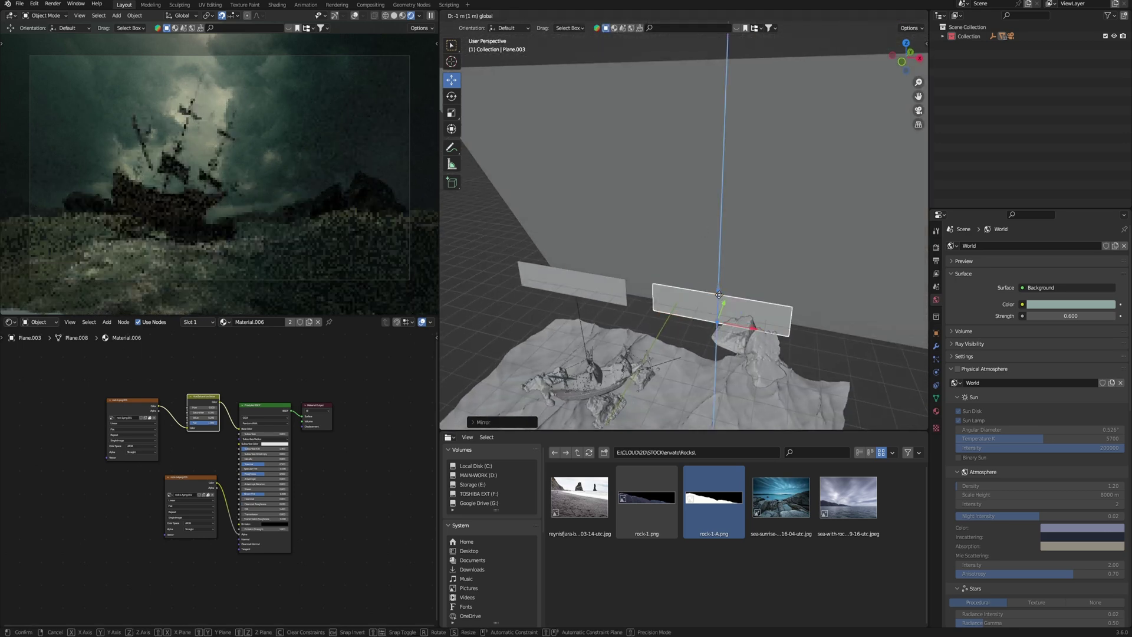
pyautogui.moveTo(747, 335); pyautogui.dragTo(725, 304)
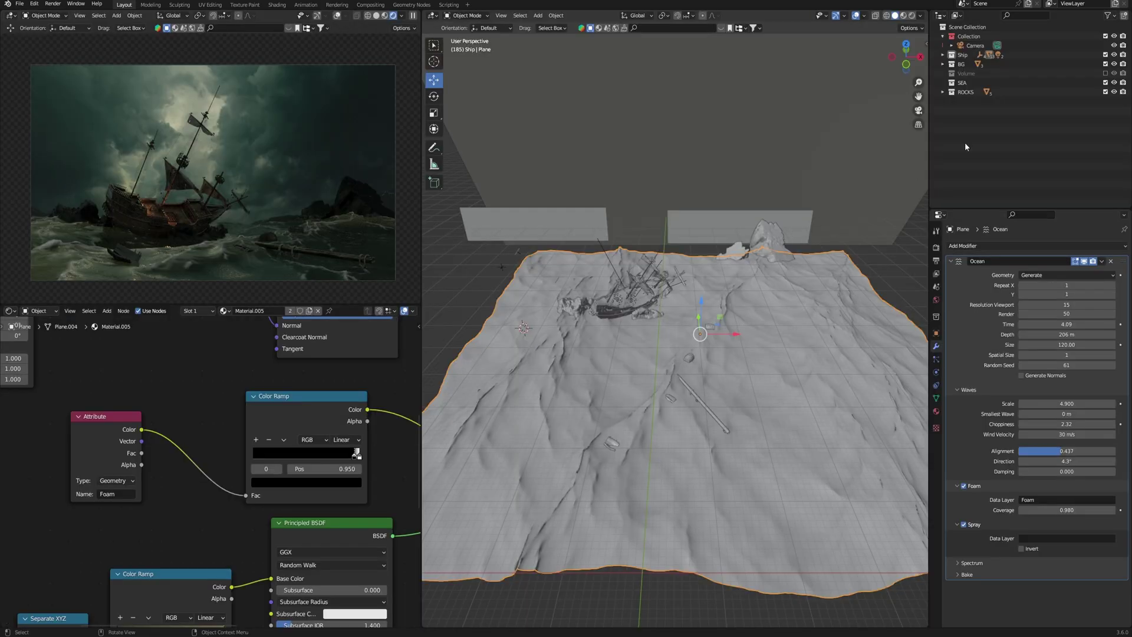
# - Exclude the BG collection in the Outliner so its backdrop planes disappear
pyautogui.click(978, 64)
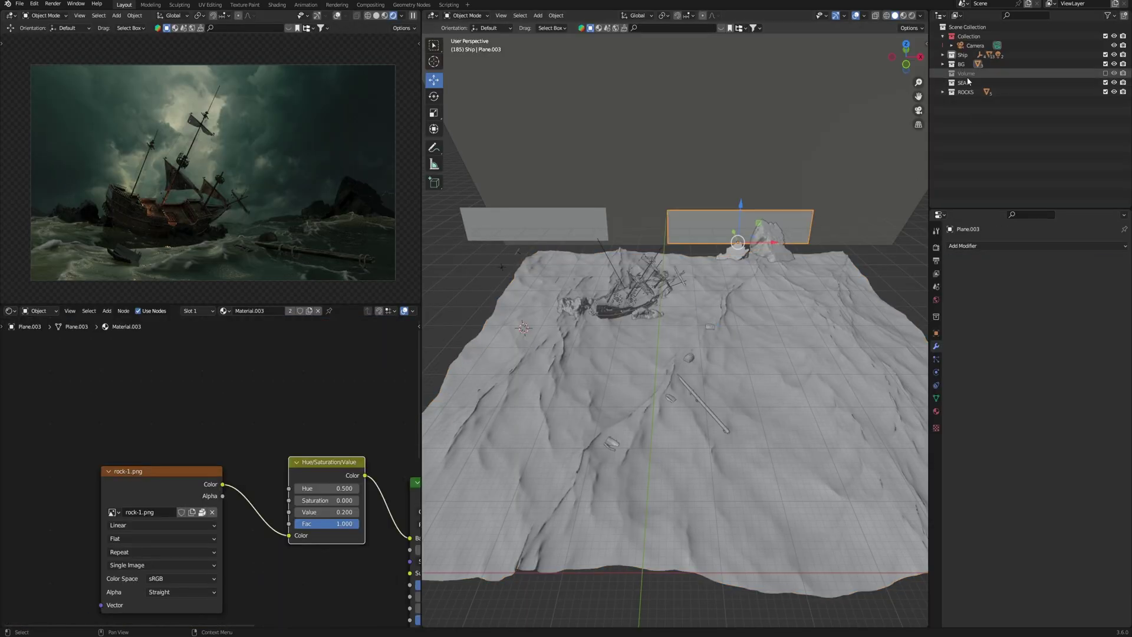
pyautogui.click(1106, 64)
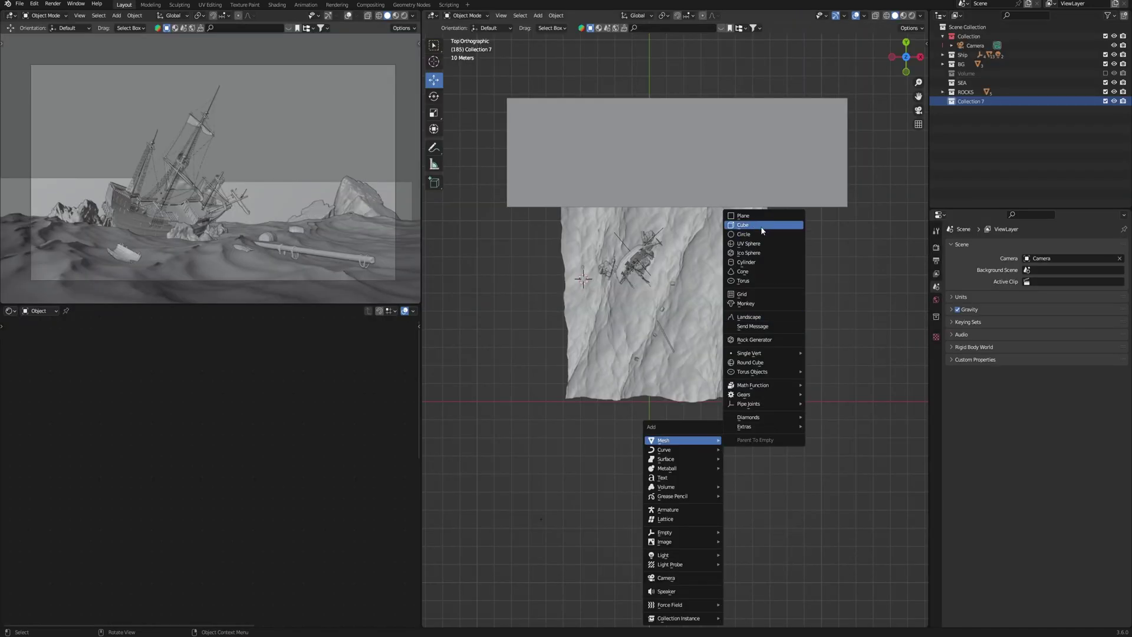
# - Add a cube and scale it up to enclose the whole sea scene
pyautogui.click(761, 225)
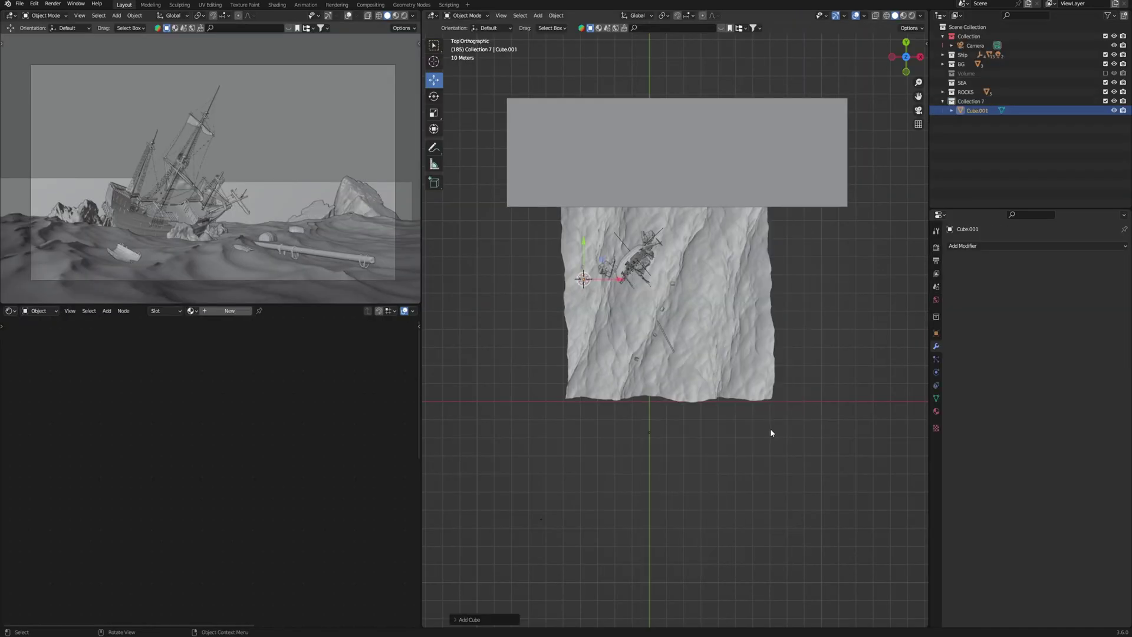
pyautogui.press('s')
pyautogui.click(742, 349)
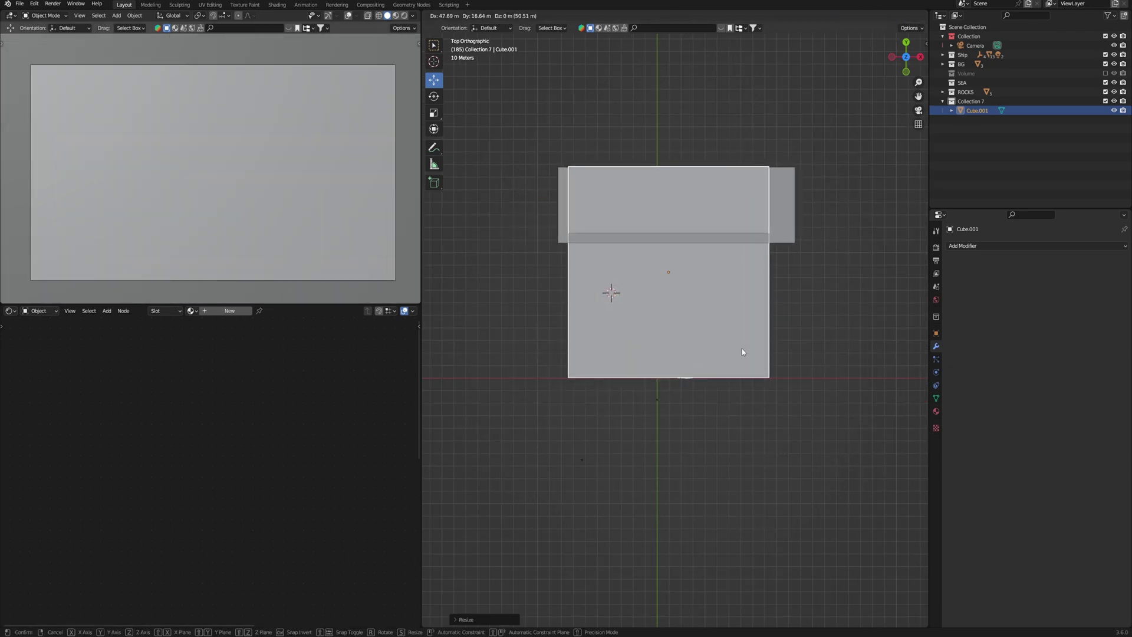
pyautogui.press('KP_1')
pyautogui.press('g')
# - Give the cube a material with Volume Scatter into Volume, replacing Principled BSDF, density 0.001
pyautogui.click(230, 311)
pyautogui.hotkey('shift', 'a')
pyautogui.write('vol')
pyautogui.click(186, 443)
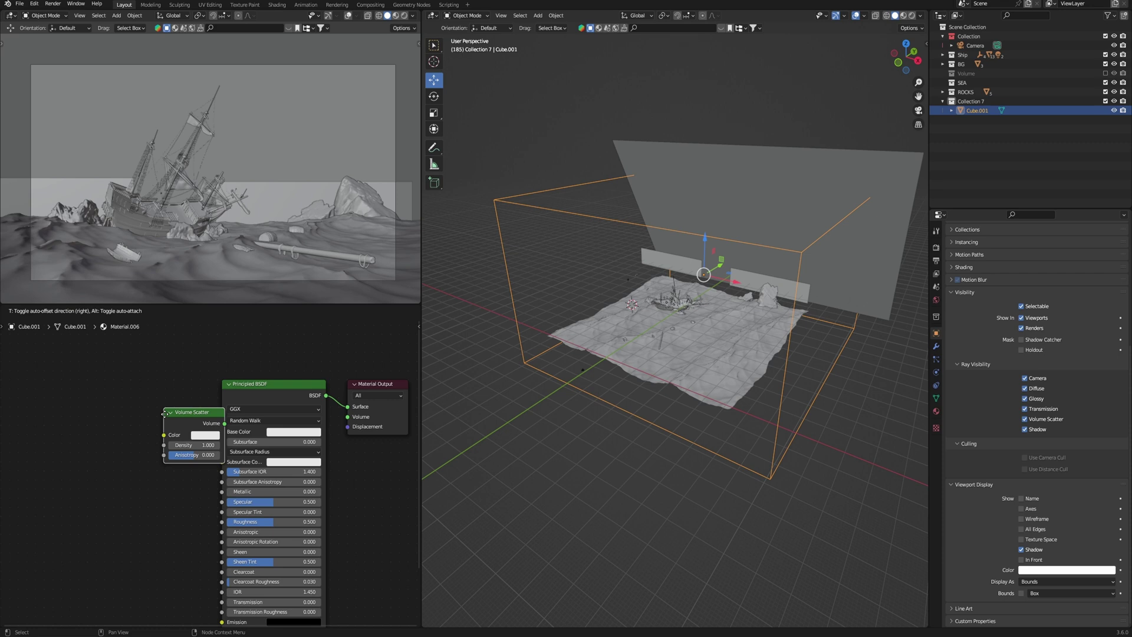
pyautogui.moveTo(195, 431); pyautogui.dragTo(348, 416)
pyautogui.click(295, 396)
pyautogui.press('x')
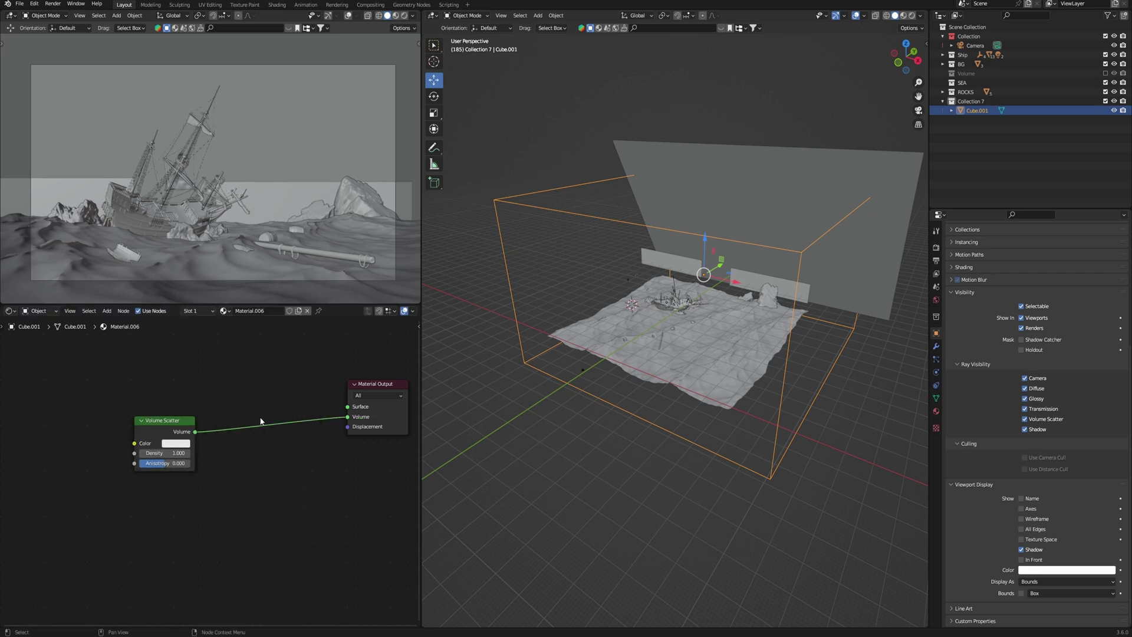
pyautogui.moveTo(162, 420); pyautogui.dragTo(221, 399)
pyautogui.doubleClick(233, 431)
pyautogui.write('0.001')
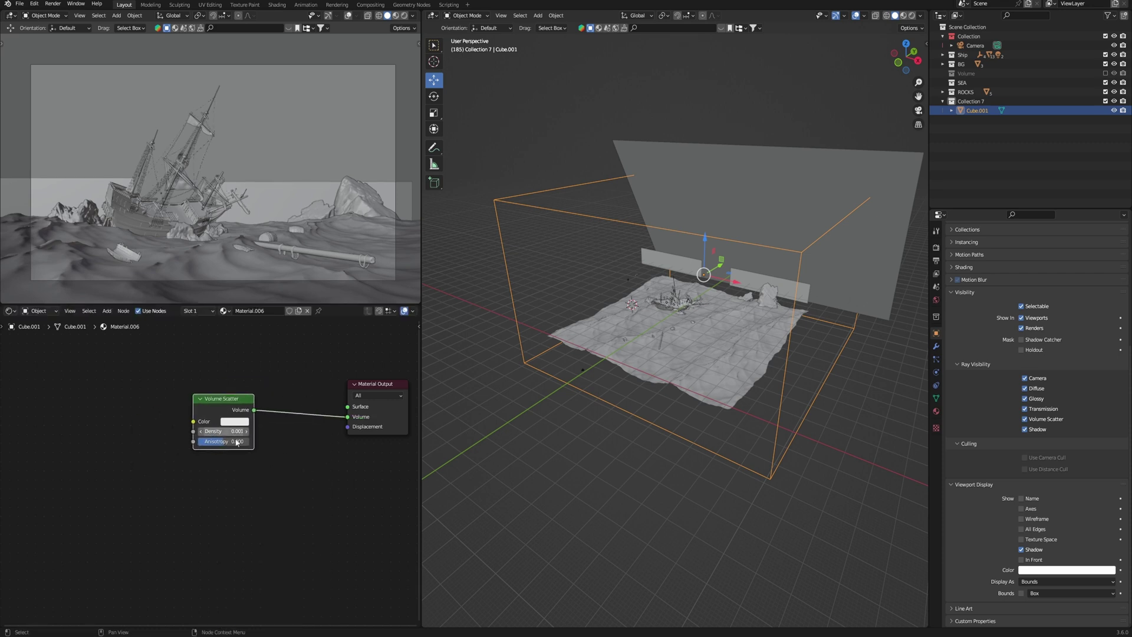
pyautogui.press('Return')
# - Preview the fogged scene in rendered shading and compare it with the earlier render
pyautogui.press('z')
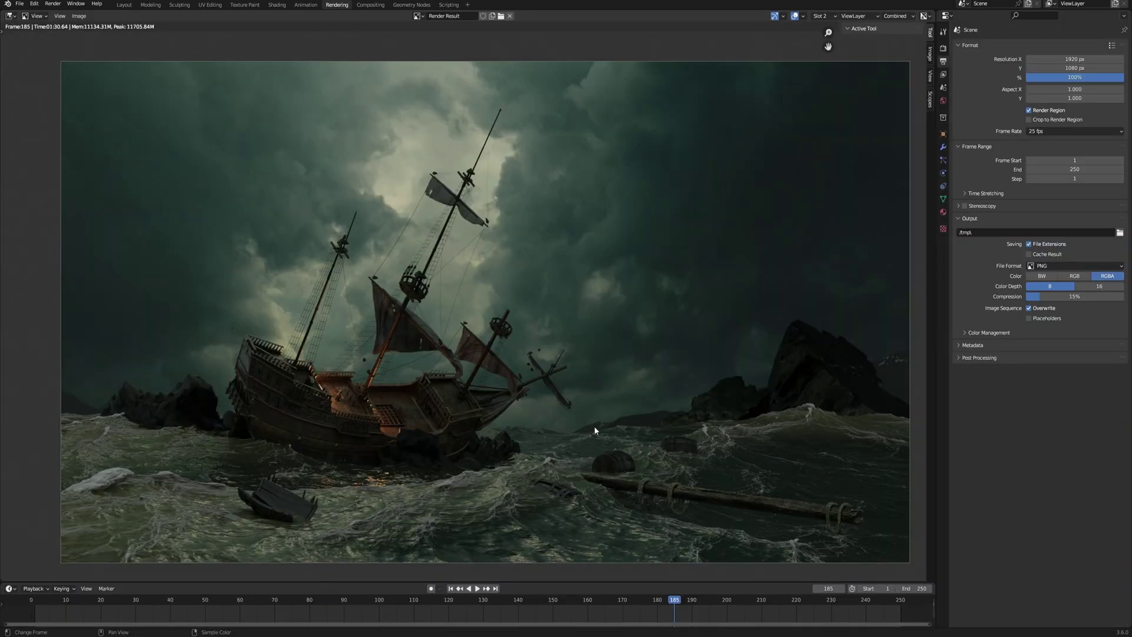
pyautogui.click(826, 16)
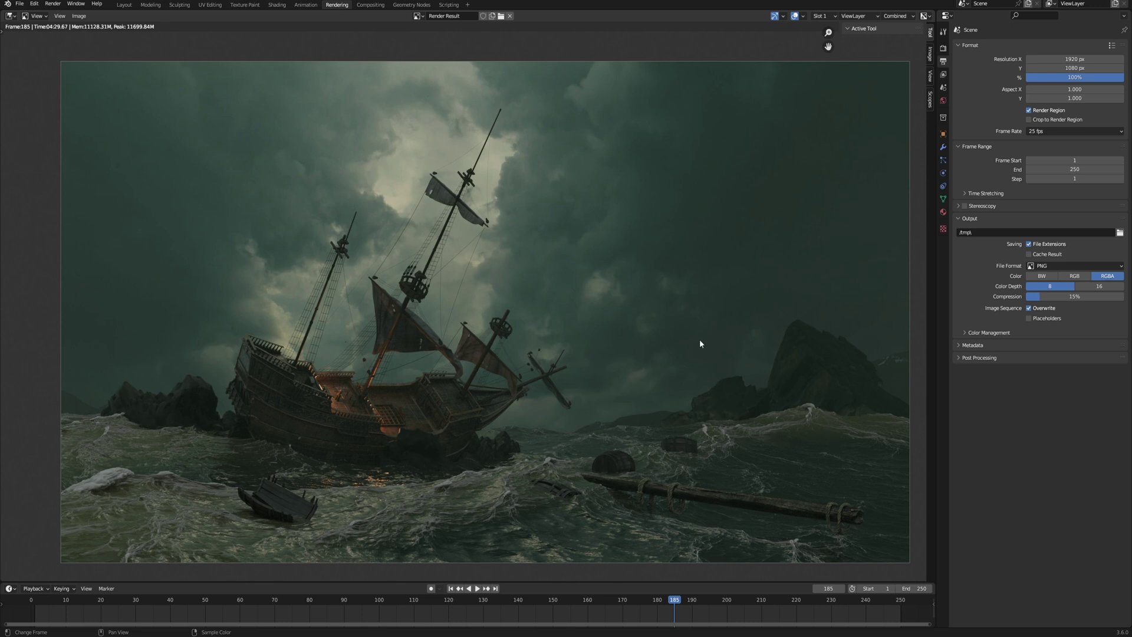
pyautogui.click(122, 5)
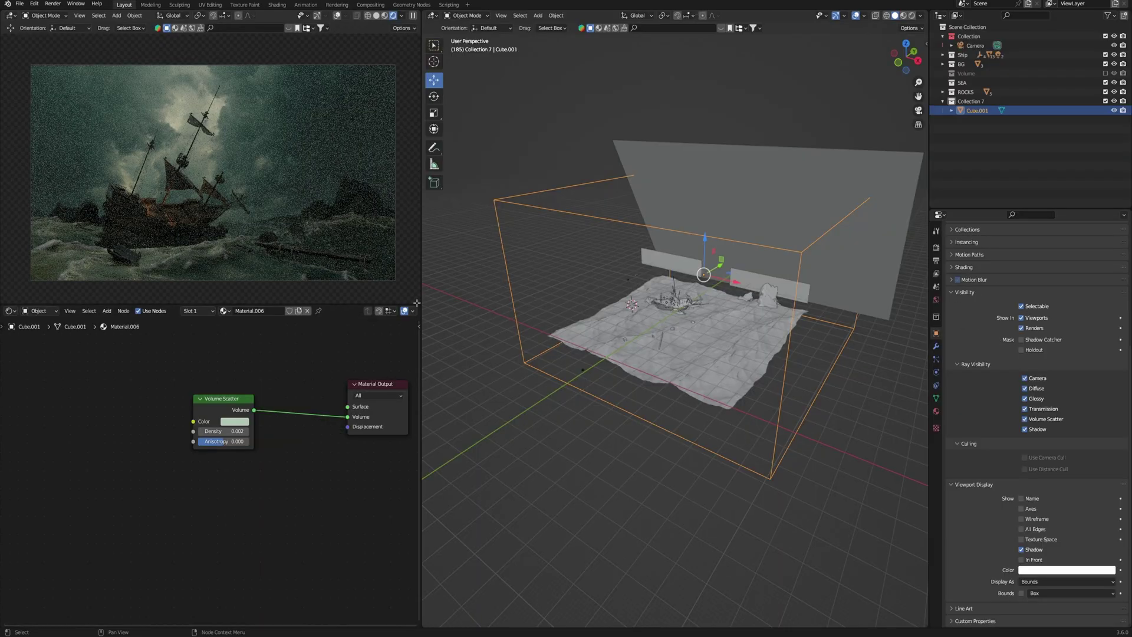
# - Set the Volume Scatter colour to a desaturated warm beige and its density to 0.005
pyautogui.click(235, 424)
pyautogui.click(263, 314)
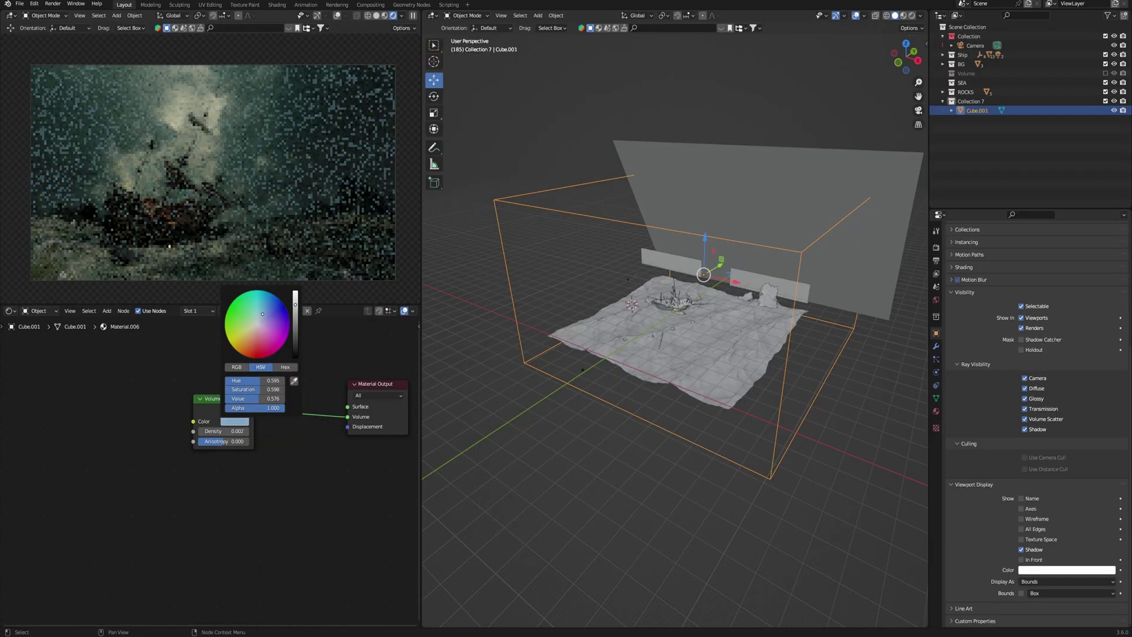
pyautogui.click(254, 328)
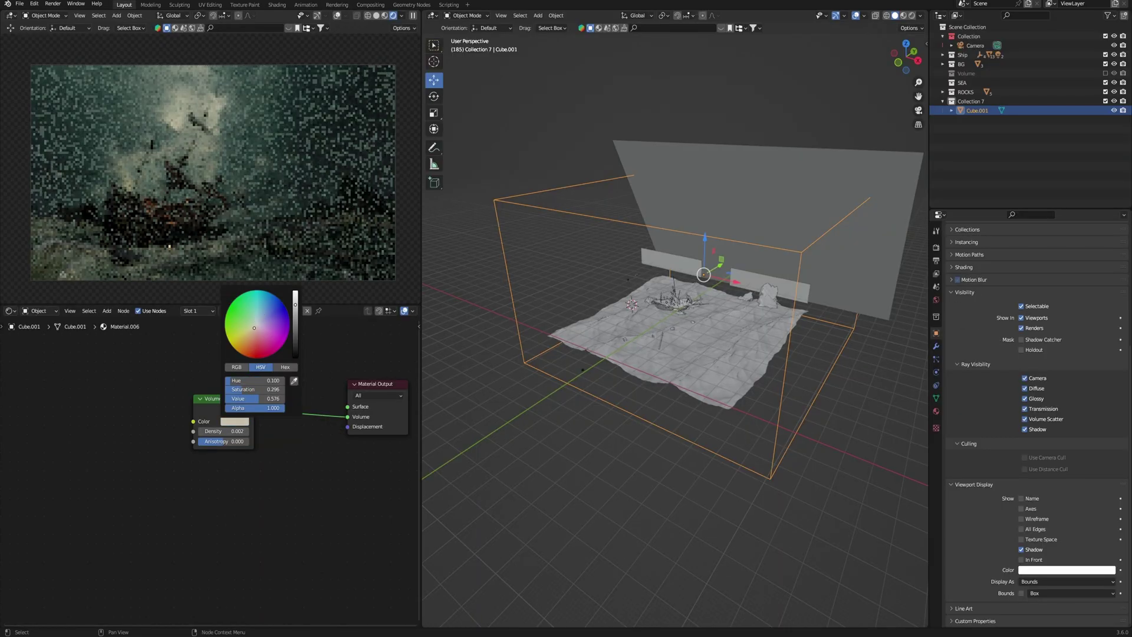
pyautogui.click(255, 329)
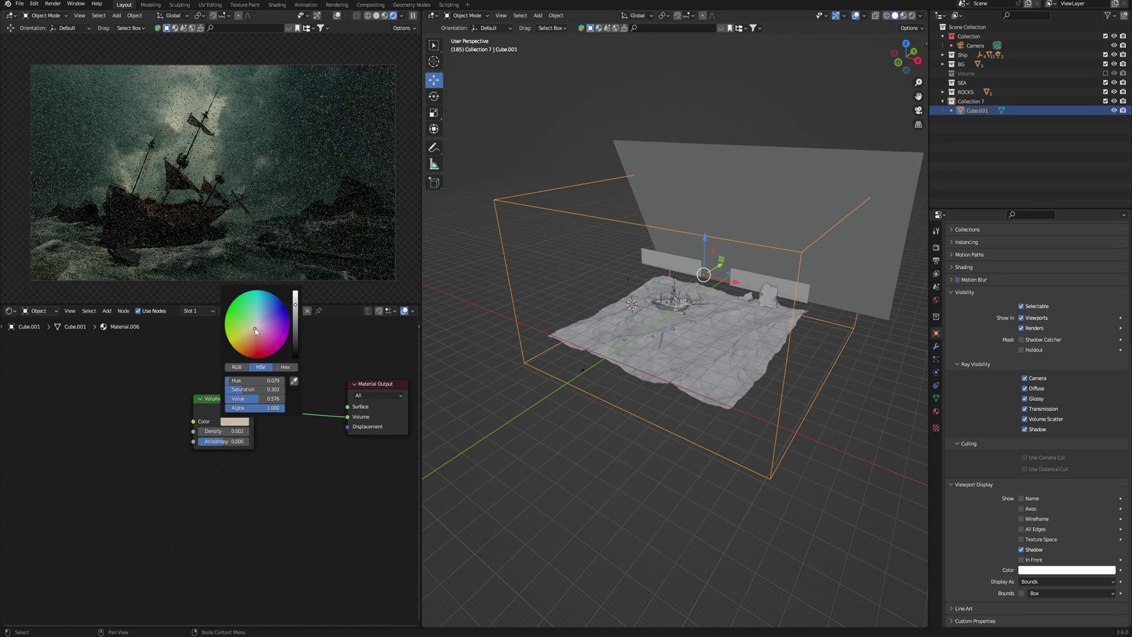
pyautogui.click(218, 431)
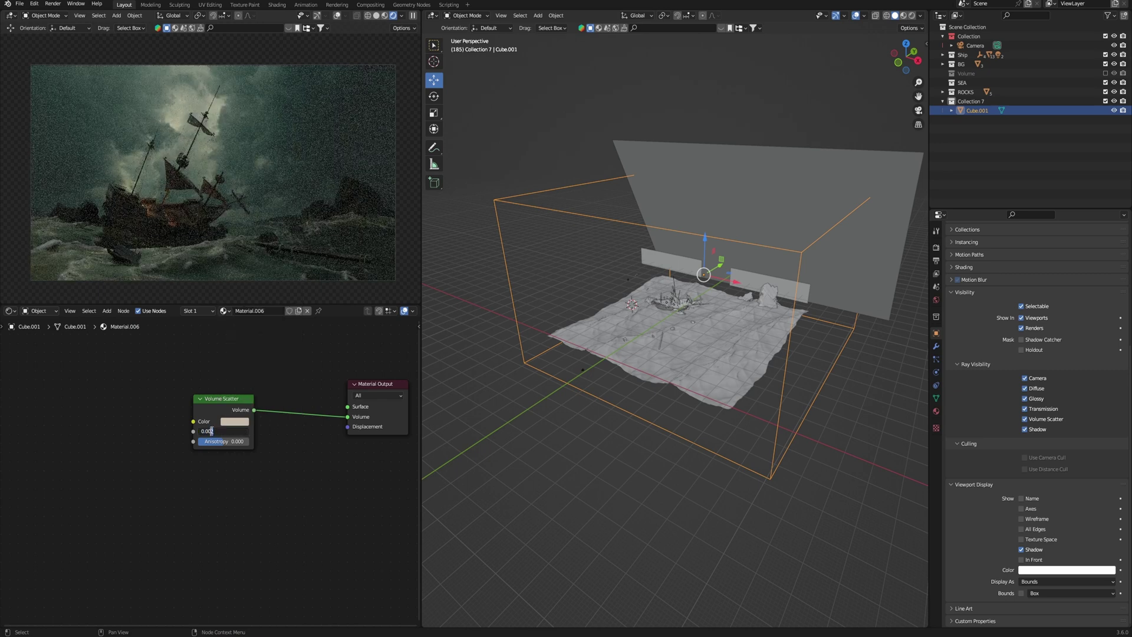
pyautogui.write('5')
pyautogui.press('Return')
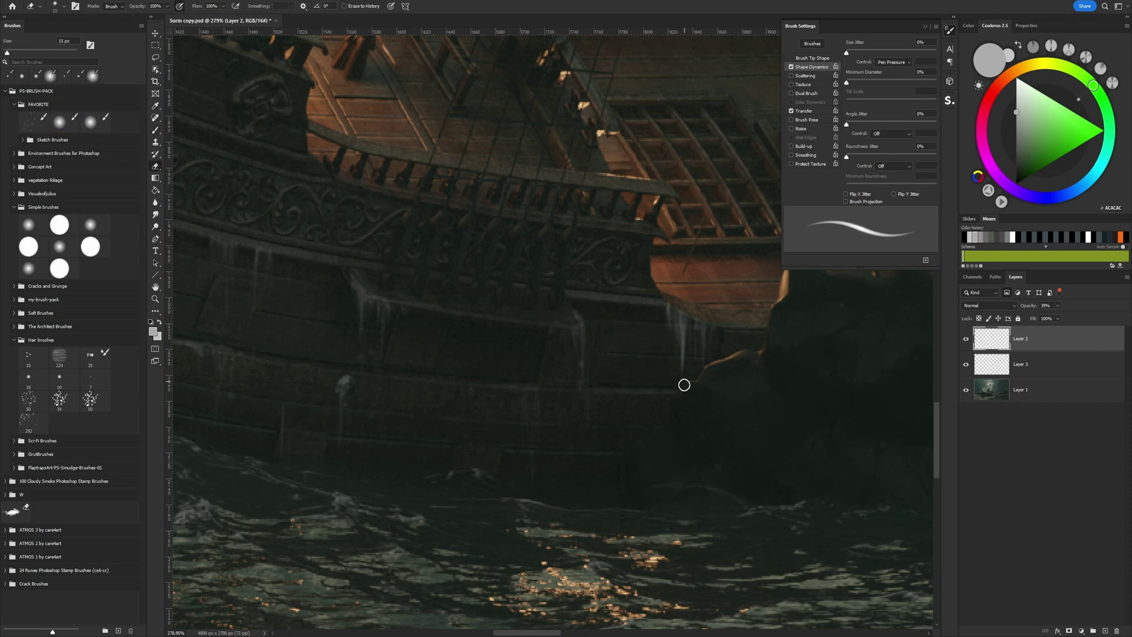
# - Add a new layer and spatter grey spray droplets onto the waves by the hull
pyautogui.press('z')
pyautogui.moveTo(669, 311)
pyautogui.mouseDown()
pyautogui.moveTo(465, 406)
pyautogui.moveTo(561, 404)
pyautogui.mouseUp()
pyautogui.hotkey('ctrl', 'shift', 'alt', 'n')
pyautogui.press('b')
pyautogui.click(1016, 102)
pyautogui.moveTo(472, 393); pyautogui.dragTo(512, 414)
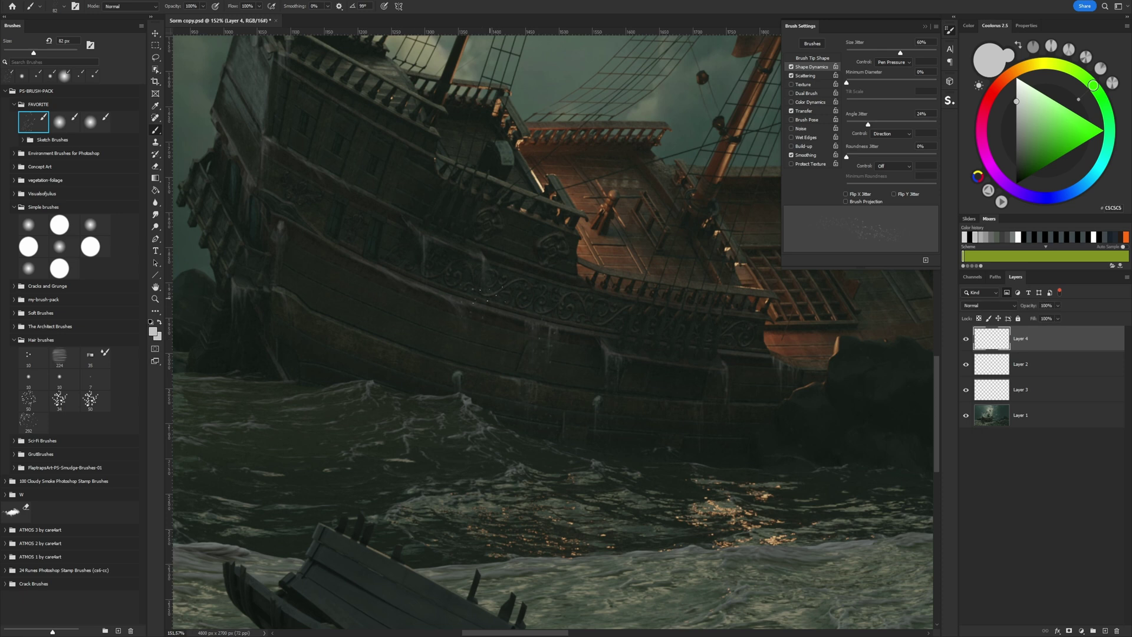
# - Erase stray droplets with a small eraser and keep spattering along the hull and rocks
pyautogui.press('e')
pyautogui.press('b')
pyautogui.moveTo(539, 424); pyautogui.dragTo(427, 374)
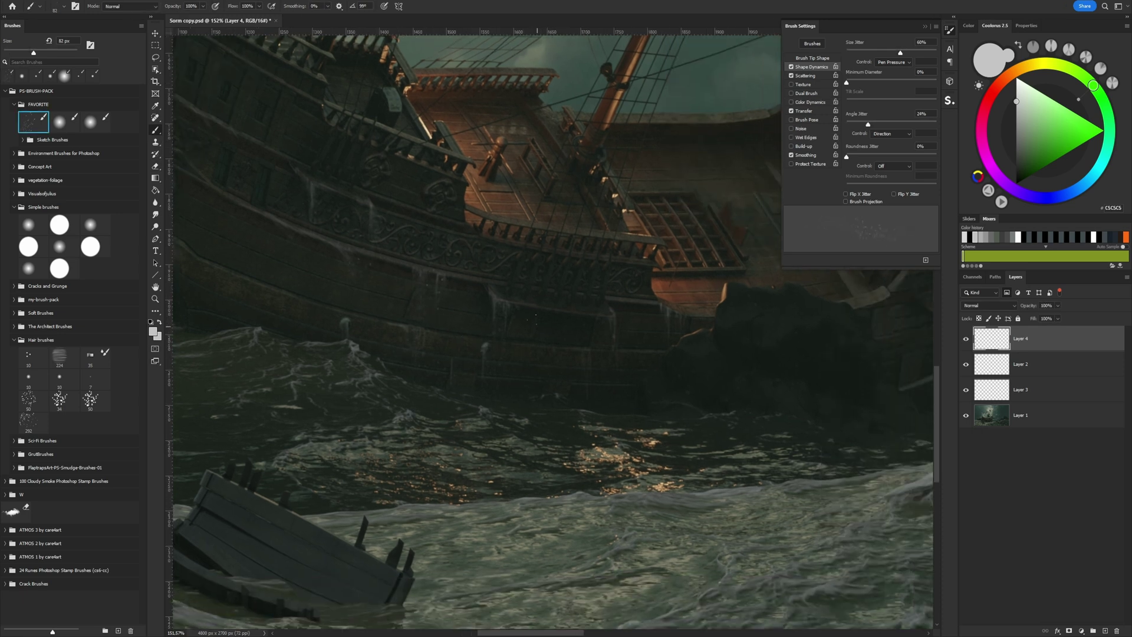
pyautogui.press('e')
pyautogui.keyDown('alt'); pyautogui.moveTo(556, 336); pyautogui.dragTo(566, 337, button='right'); pyautogui.keyUp('alt')
pyautogui.moveTo(545, 430); pyautogui.dragTo(843, 565)
pyautogui.press('b')
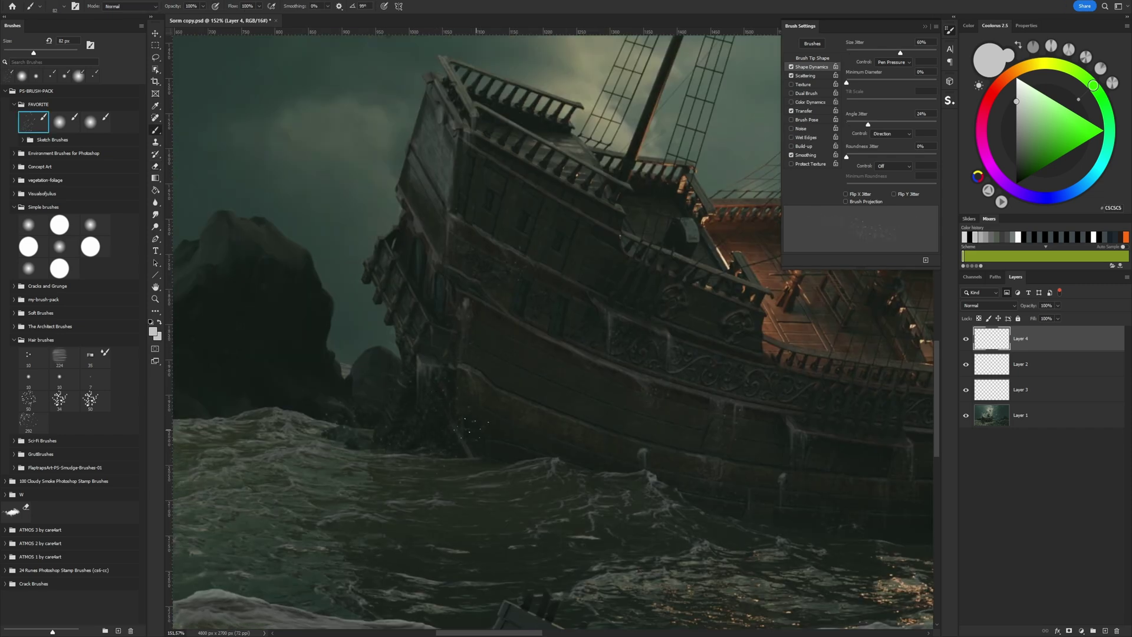
# - Reframe the whole ship and touch up the spray toward the stern
pyautogui.press('z')
pyautogui.moveTo(407, 472); pyautogui.dragTo(564, 530)
pyautogui.press('b')
pyautogui.moveTo(407, 567); pyautogui.dragTo(417, 468)
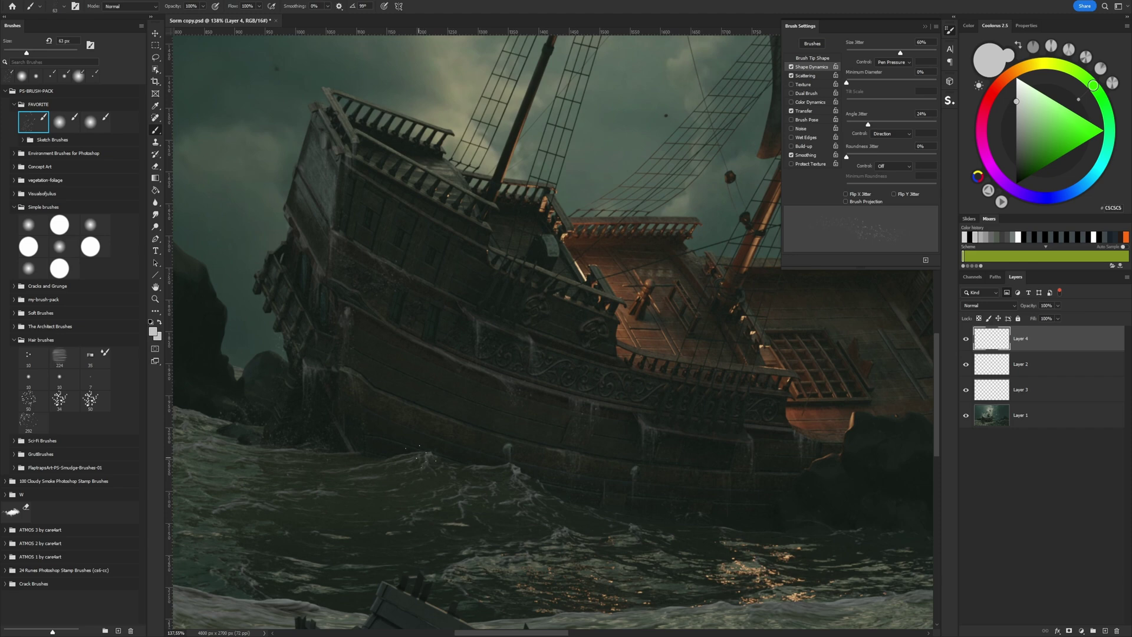
pyautogui.press('e')
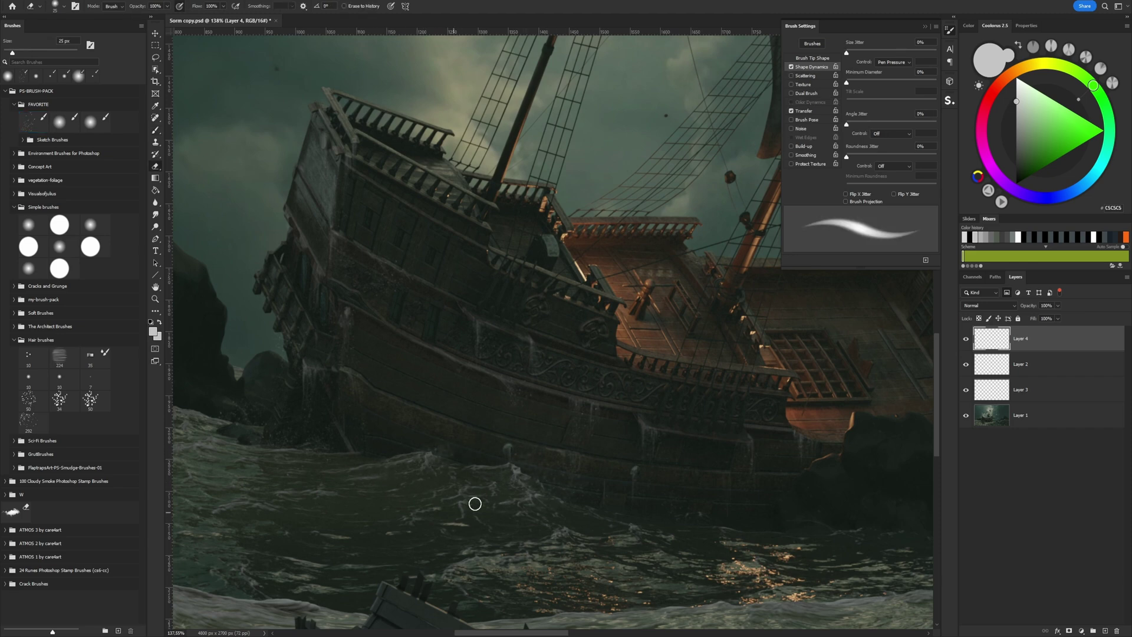
pyautogui.moveTo(474, 504); pyautogui.dragTo(147, 472)
pyautogui.press('b')
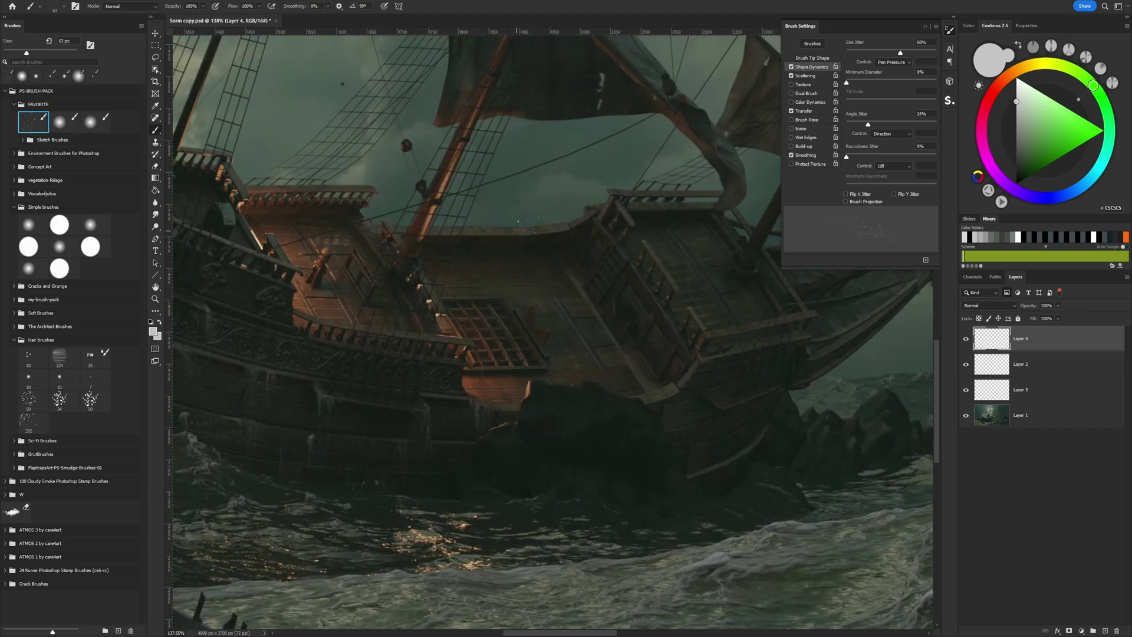
pyautogui.press('e')
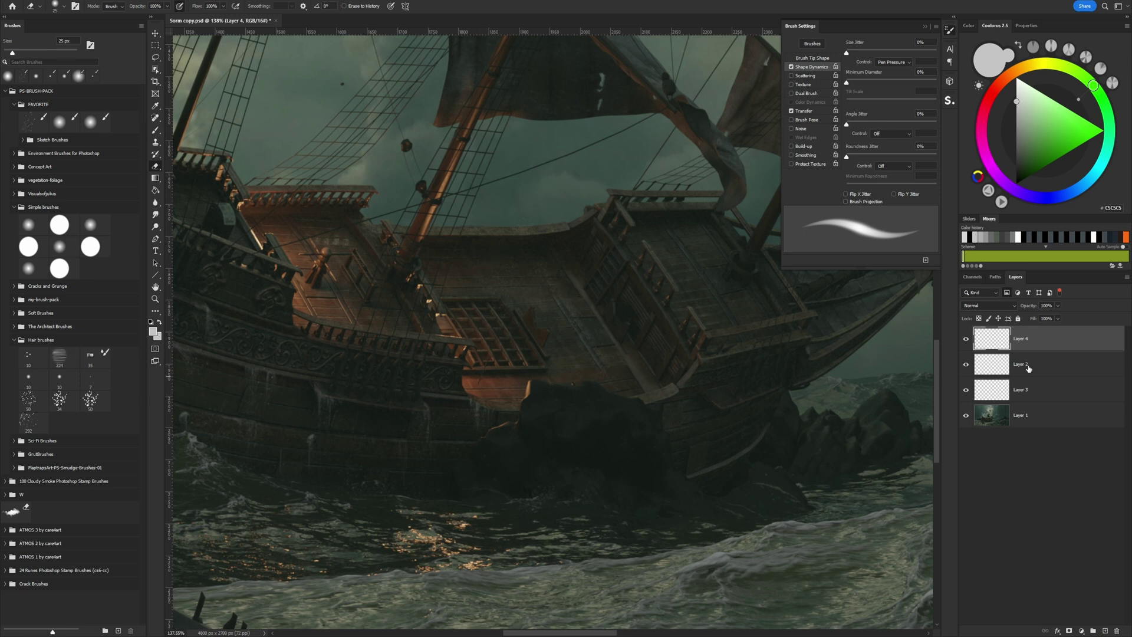
# - Paint light diagonal streaks across the deck on Layer 2, erase them, and return to Layer 4
pyautogui.click(1029, 368)
pyautogui.moveTo(551, 273); pyautogui.dragTo(589, 348)
pyautogui.moveTo(503, 259); pyautogui.dragTo(566, 366)
pyautogui.moveTo(537, 257); pyautogui.dragTo(601, 359)
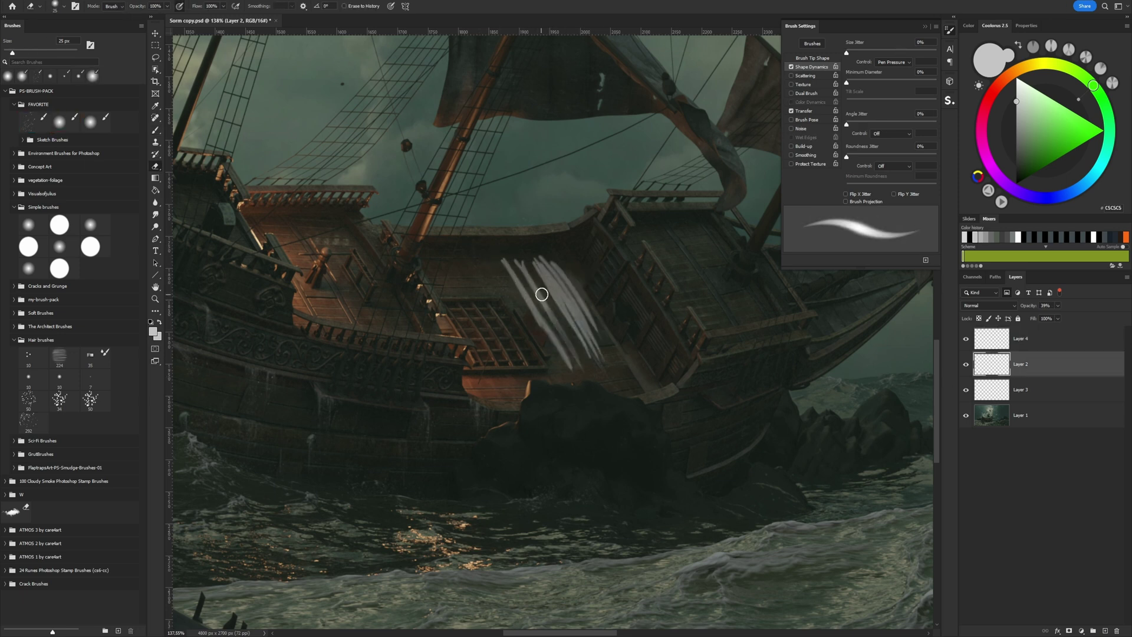
pyautogui.moveTo(542, 294); pyautogui.dragTo(575, 374)
pyautogui.moveTo(498, 260); pyautogui.dragTo(588, 348)
pyautogui.moveTo(540, 257); pyautogui.dragTo(586, 328)
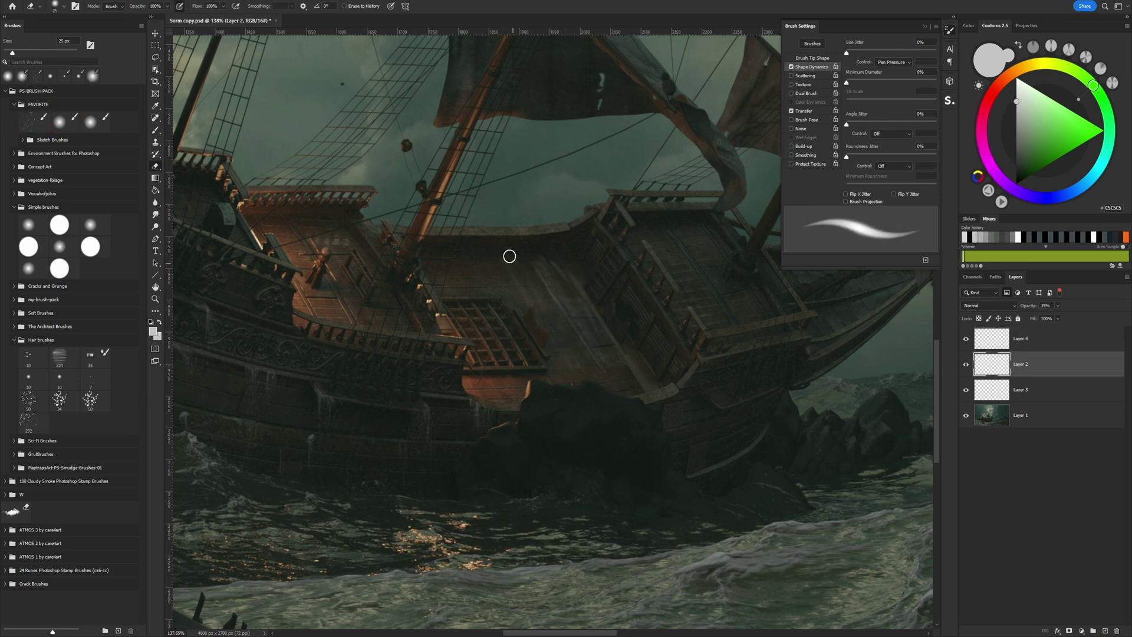
pyautogui.press('b')
pyautogui.hotkey('alt', ']')
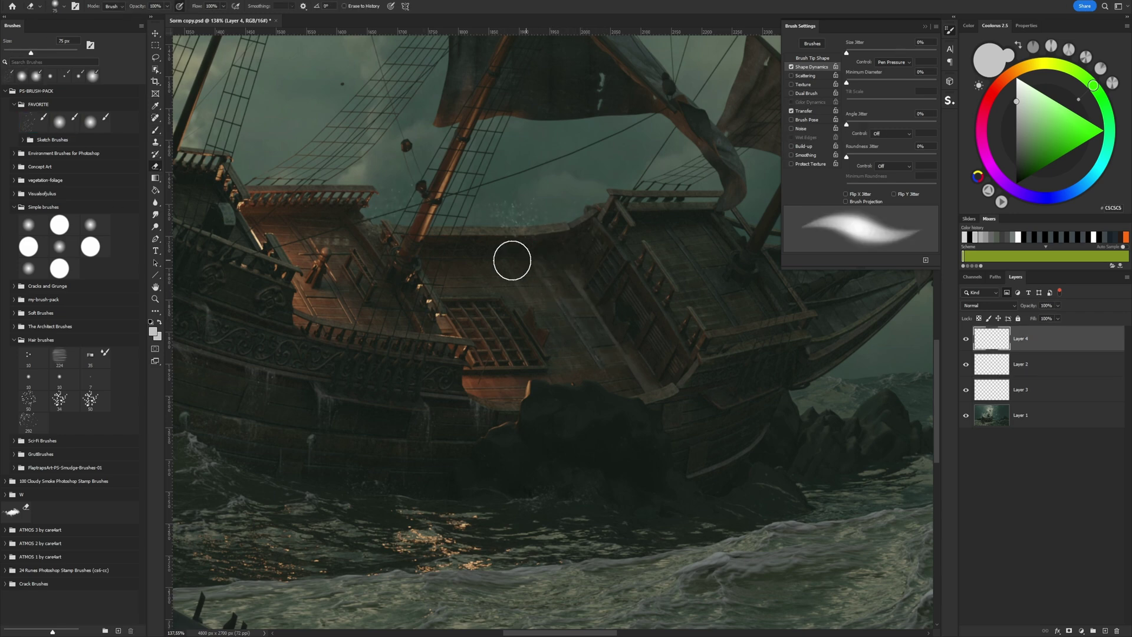
# - Pick a small brush and zoom in on the hull where it meets the rock
pyautogui.keyDown('alt'); pyautogui.scroll(-3, 511, 257); pyautogui.keyUp('alt')
pyautogui.press('.')
pyautogui.keyDown('alt'); pyautogui.scroll(-3, 457, 353); pyautogui.keyUp('alt')
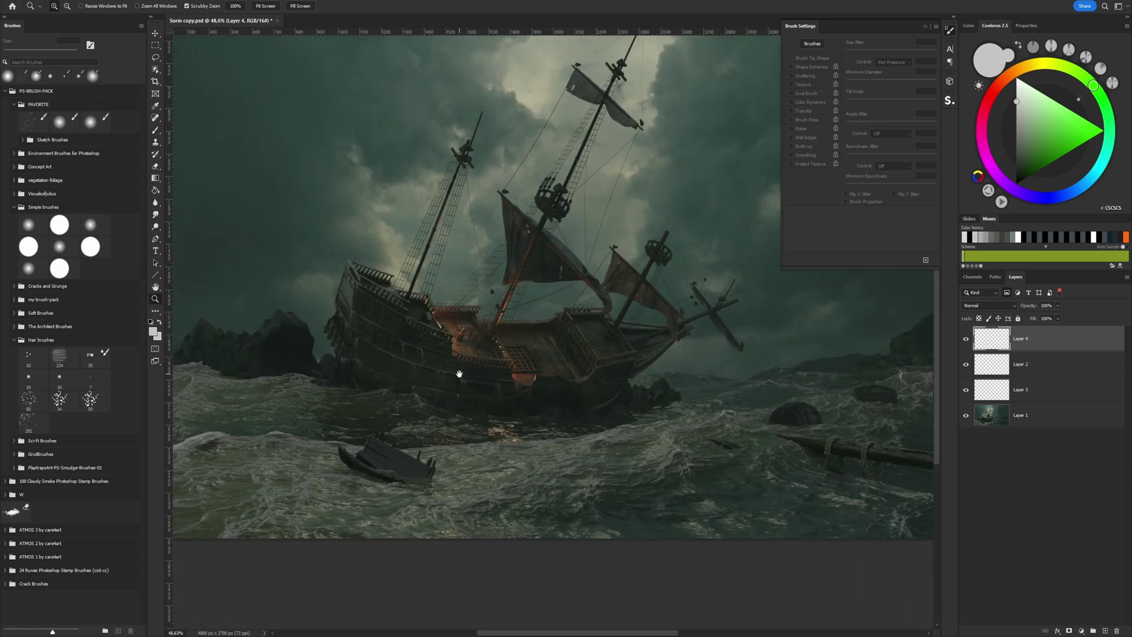
pyautogui.keyDown('alt'); pyautogui.scroll(5, 531, 383); pyautogui.keyUp('alt')
pyautogui.hotkey('alt', '[')
pyautogui.keyDown('alt'); pyautogui.scroll(3, 493, 361); pyautogui.keyUp('alt')
pyautogui.keyDown('alt'); pyautogui.moveTo(501, 362); pyautogui.dragTo(493, 362, button='right'); pyautogui.keyUp('alt')
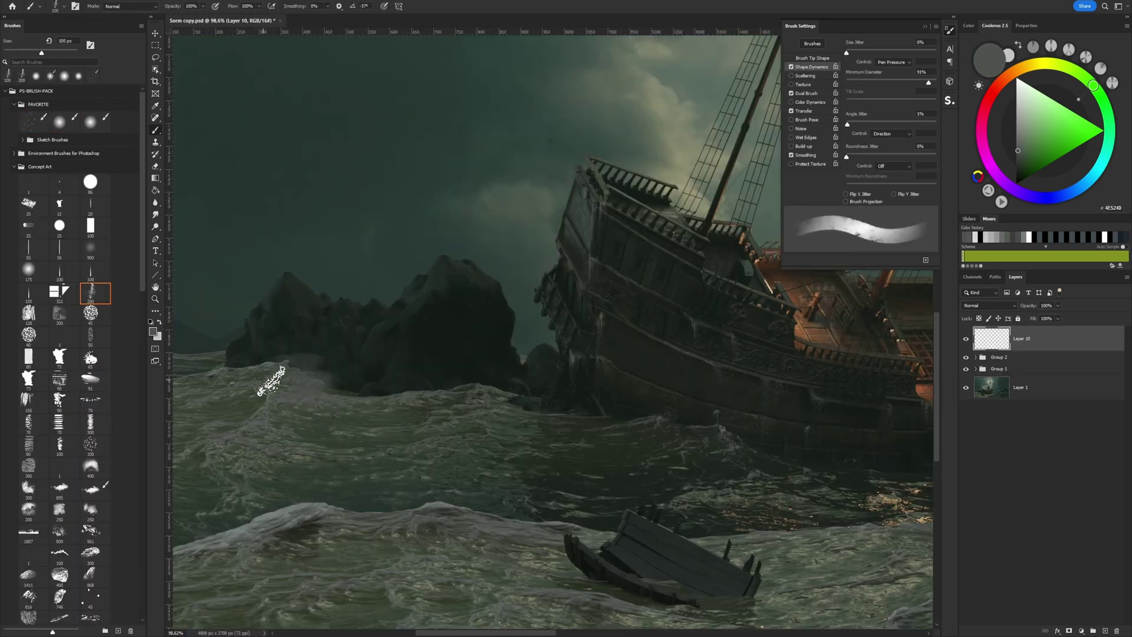
# - Rotate the brush tip to a steep angle and make strokes even instead of tapered
pyautogui.hotkey('shift', 'Left')
pyautogui.hotkey('shift', 'Left')
pyautogui.hotkey('shift', 'Left')
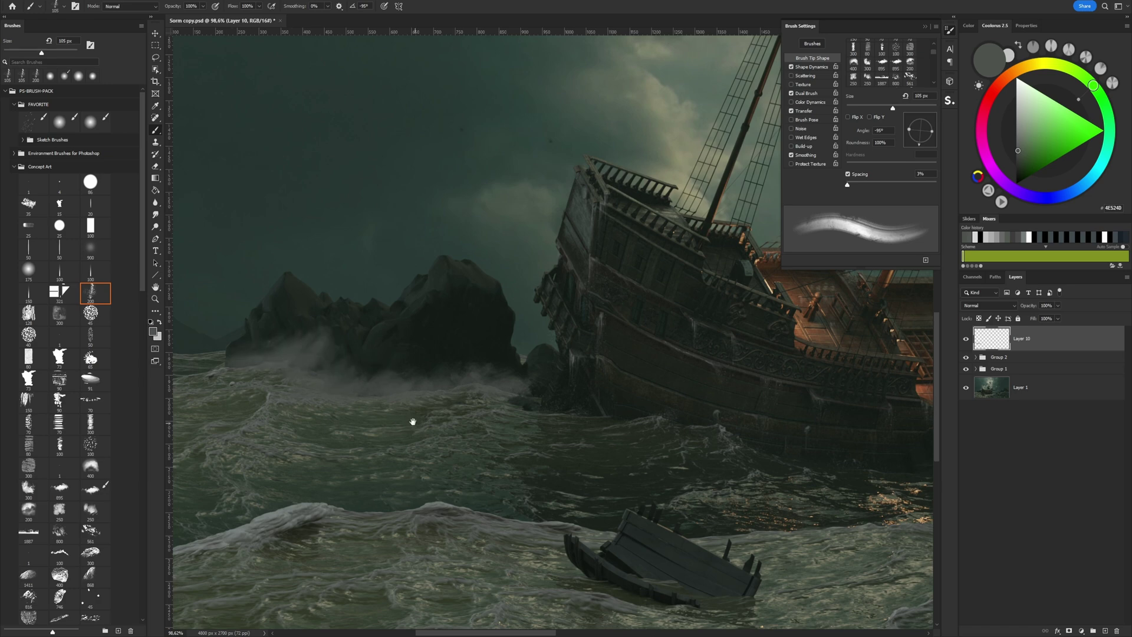
pyautogui.press('e')
pyautogui.keyDown('ctrl'); pyautogui.hscroll(-3, 430, 407); pyautogui.keyUp('ctrl')
pyautogui.click(791, 67)
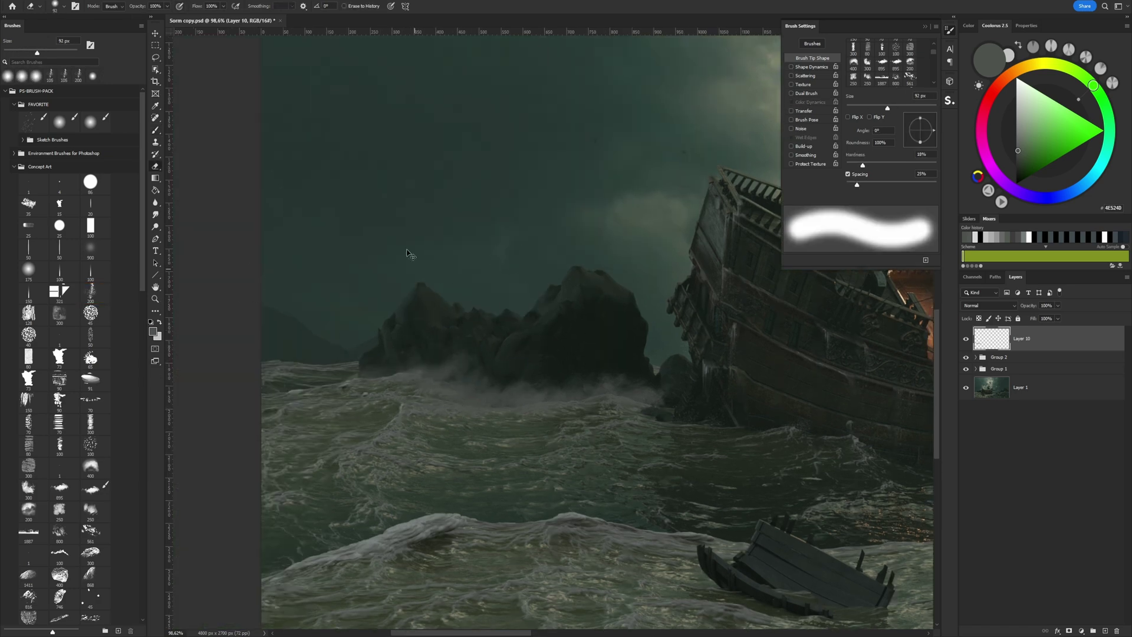
# - Add a new layer, choose the scattered splash brush and sample light grey wave colours
pyautogui.click(1106, 631)
pyautogui.press('b')
pyautogui.click(95, 446)
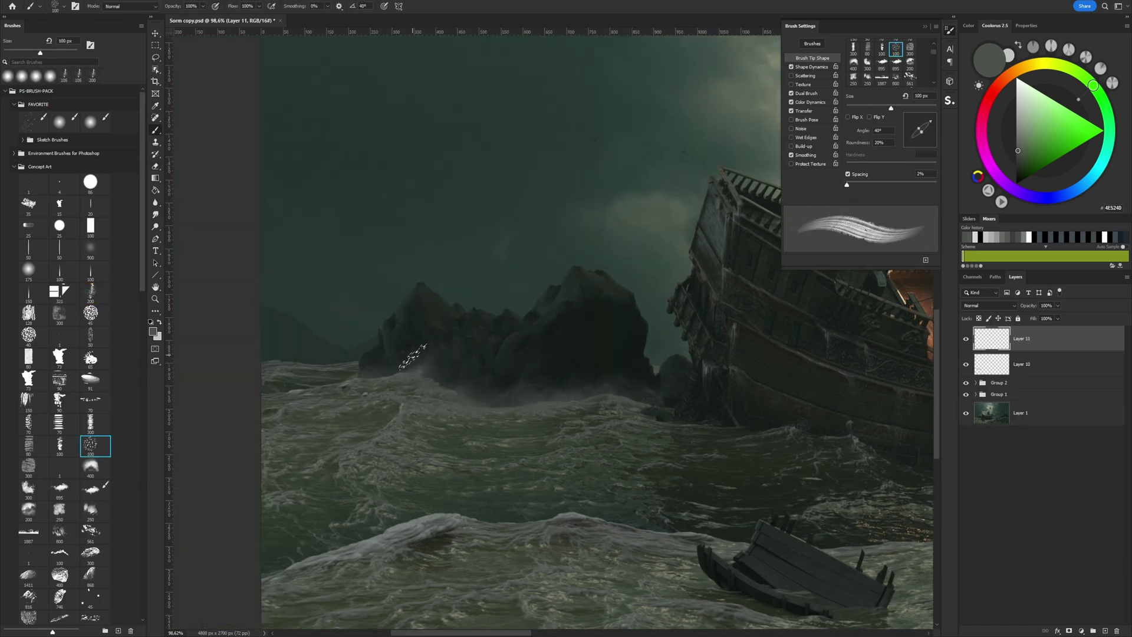
pyautogui.click(95, 336)
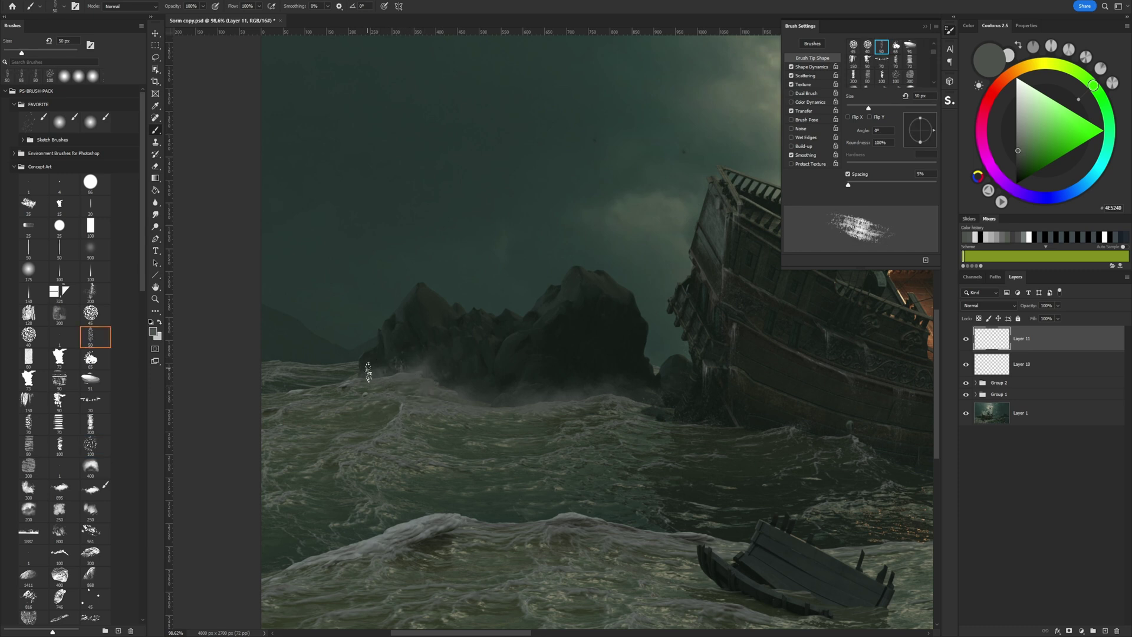
pyautogui.press('x')
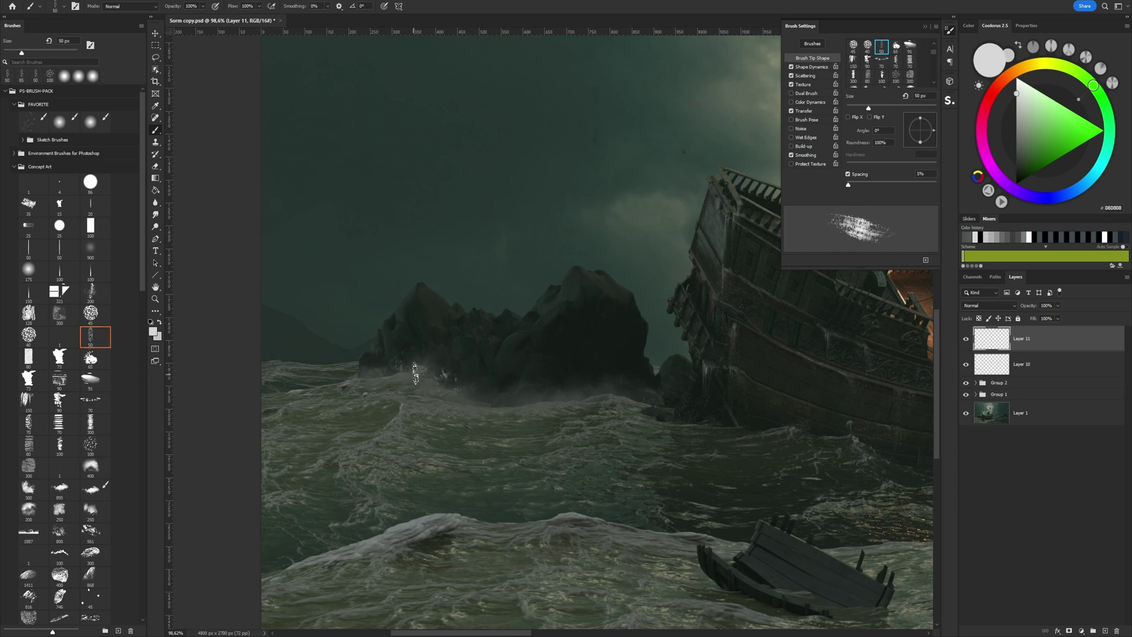
pyautogui.keyDown('alt'); pyautogui.click(520, 406); pyautogui.keyUp('alt')
pyautogui.keyDown('alt'); pyautogui.click(624, 391); pyautogui.keyUp('alt')
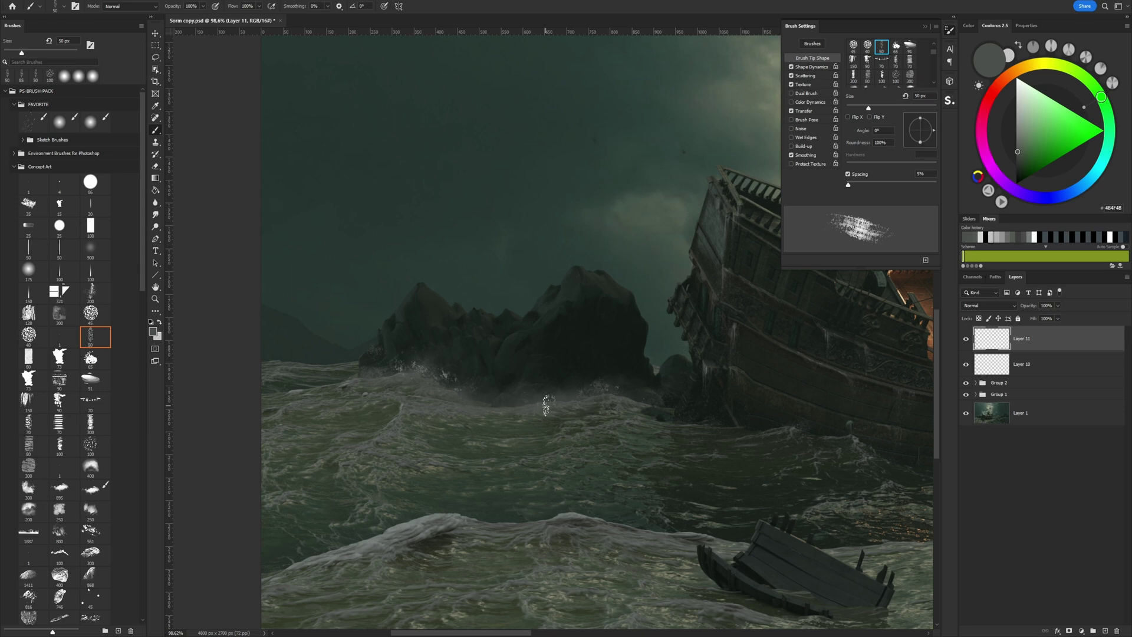
pyautogui.keyDown('alt'); pyautogui.click(463, 398); pyautogui.keyUp('alt')
pyautogui.keyDown('alt'); pyautogui.click(436, 381); pyautogui.keyUp('alt')
# - Paint mid-grey foam on the waves near the rocks, erasing stray spray
pyautogui.keyDown('alt'); pyautogui.scroll(-7, 437, 381); pyautogui.keyUp('alt')
pyautogui.keyDown('alt'); pyautogui.scroll(9, 398, 408); pyautogui.keyUp('alt')
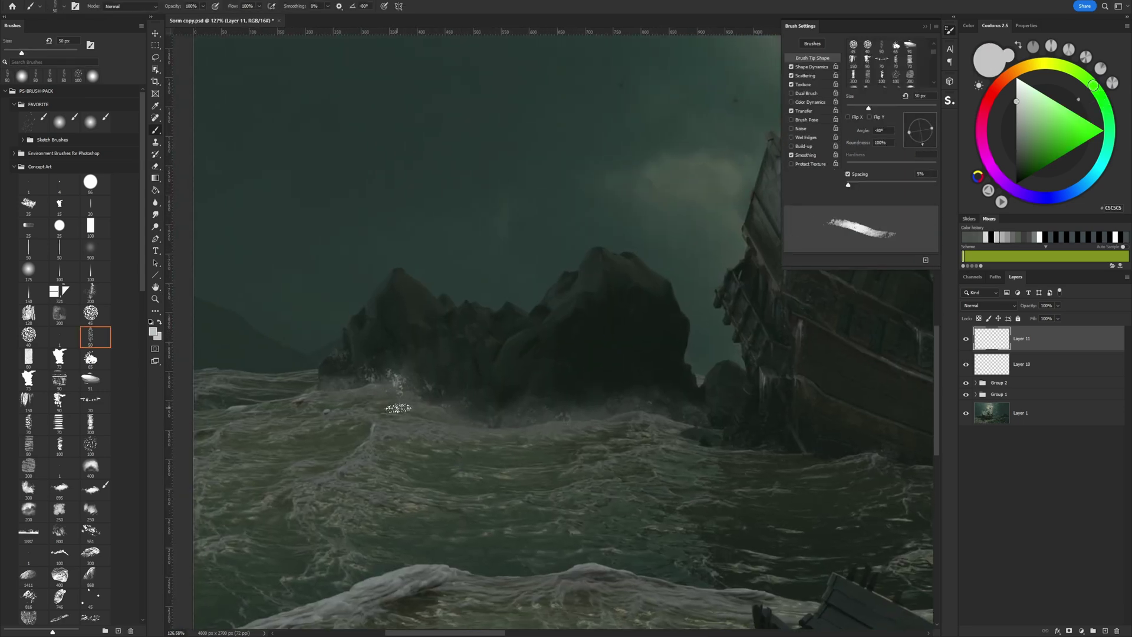
pyautogui.press('e')
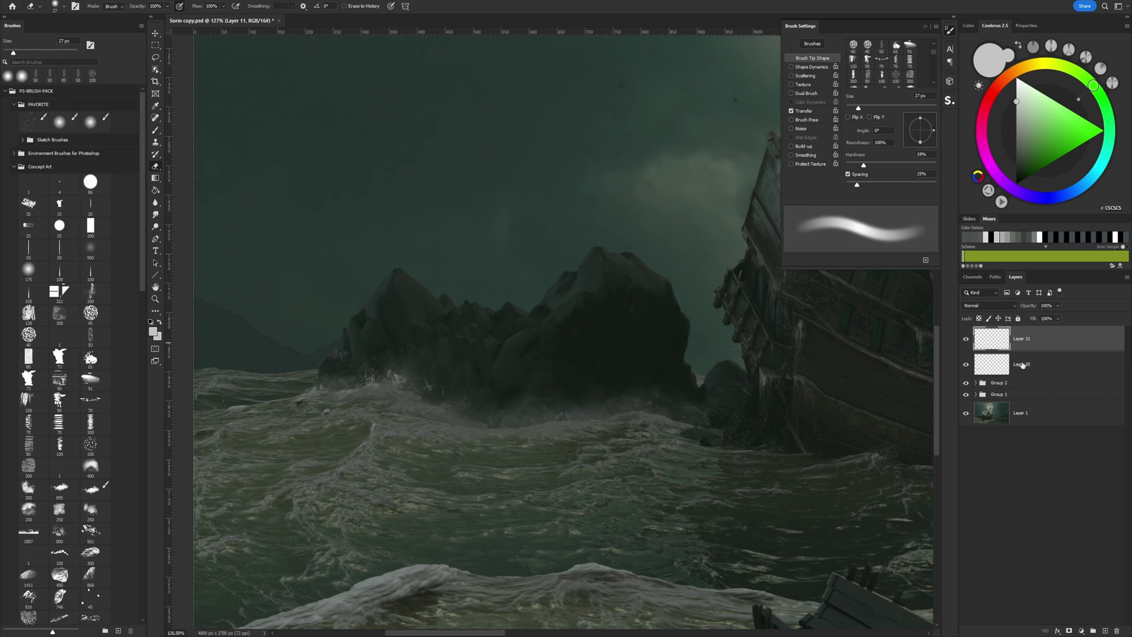
pyautogui.press('b')
pyautogui.keyDown('alt'); pyautogui.click(391, 391); pyautogui.keyUp('alt')
pyautogui.keyDown('alt'); pyautogui.click(475, 412); pyautogui.keyUp('alt')
pyautogui.keyDown('alt'); pyautogui.click(672, 420); pyautogui.keyUp('alt')
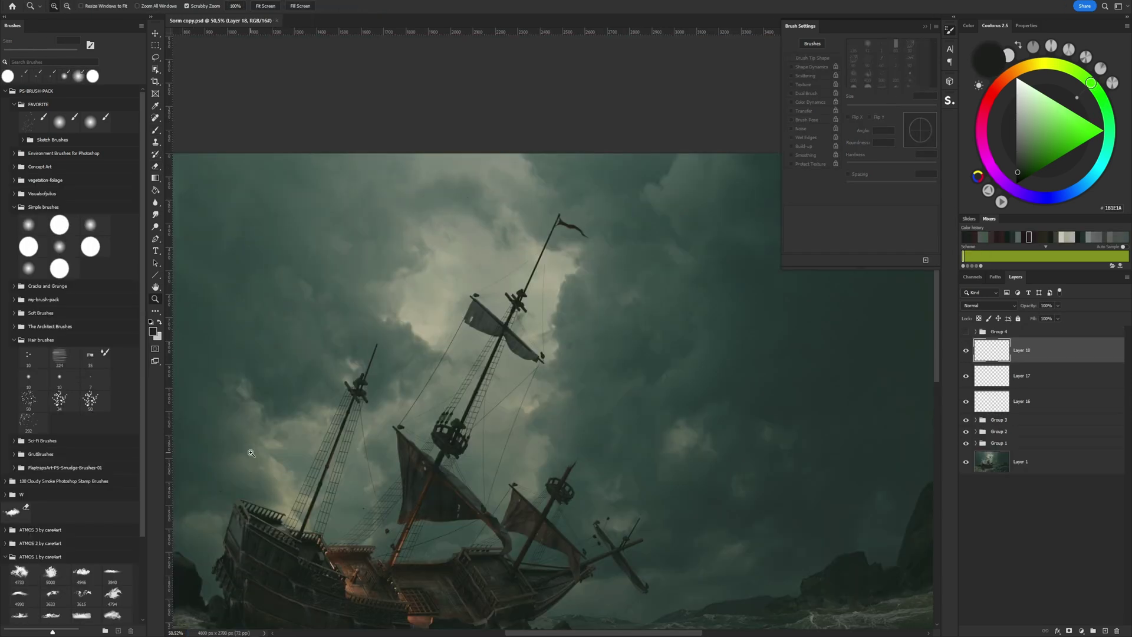
# - Draw a sagging rope path from the mast top, stroke it as a dark line, and delete the path
pyautogui.click(156, 239)
pyautogui.keyDown('alt'); pyautogui.scroll(3, 545, 285); pyautogui.keyUp('alt')
pyautogui.click(545, 222)
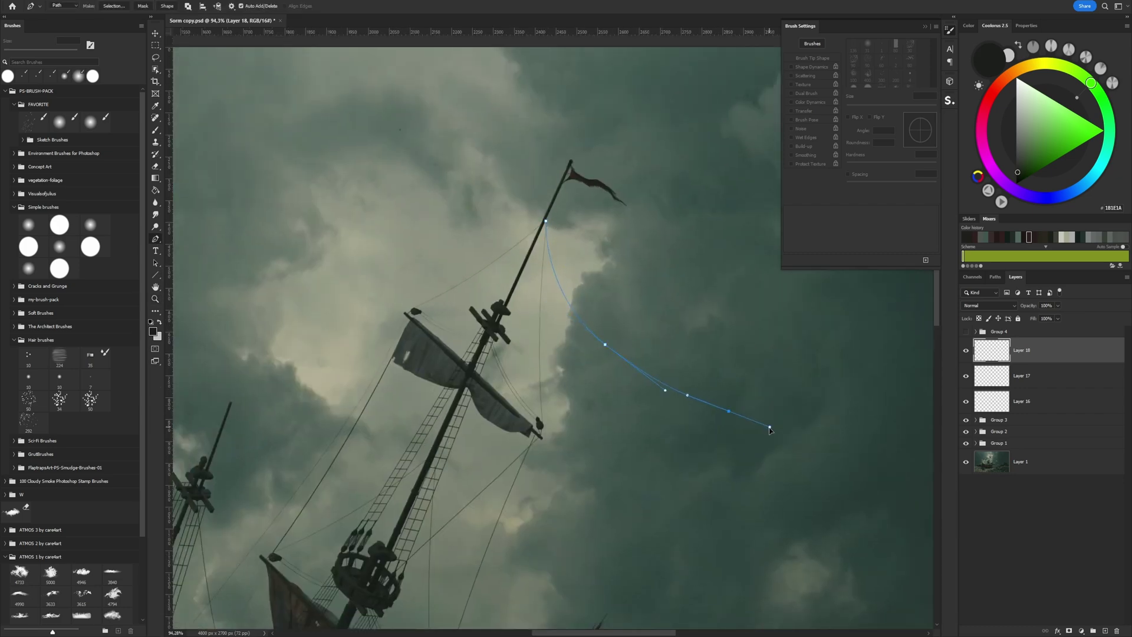
pyautogui.moveTo(702, 405); pyautogui.dragTo(575, 400)
pyautogui.rightClick(526, 399)
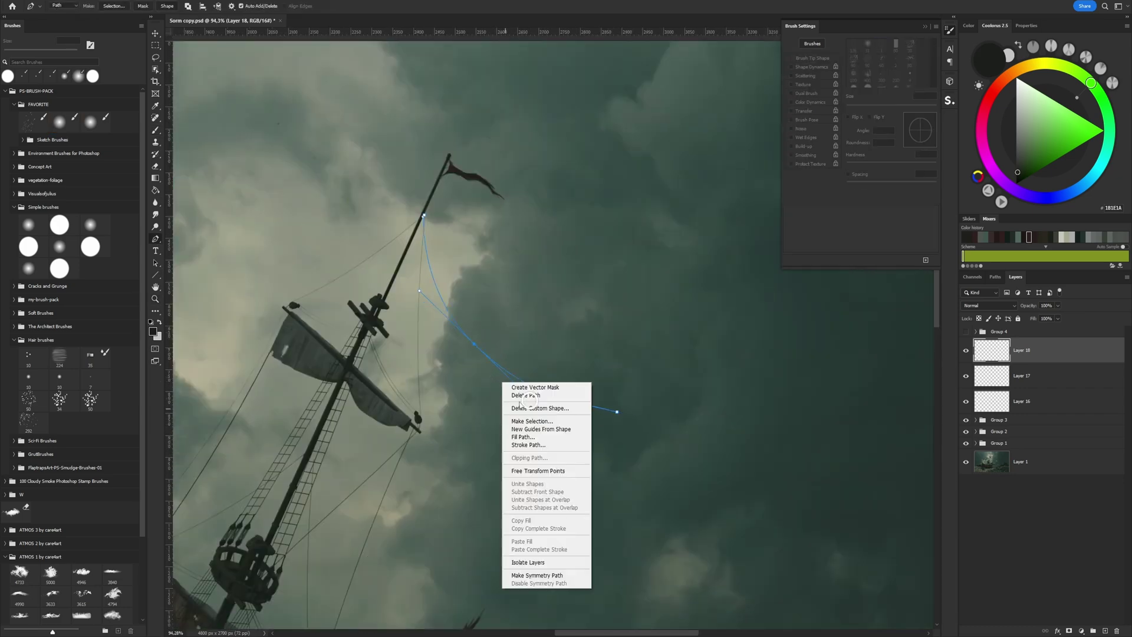
pyautogui.press('Escape')
pyautogui.rightClick(562, 417)
pyautogui.click(584, 480)
pyautogui.press('z')
pyautogui.click(750, 450)
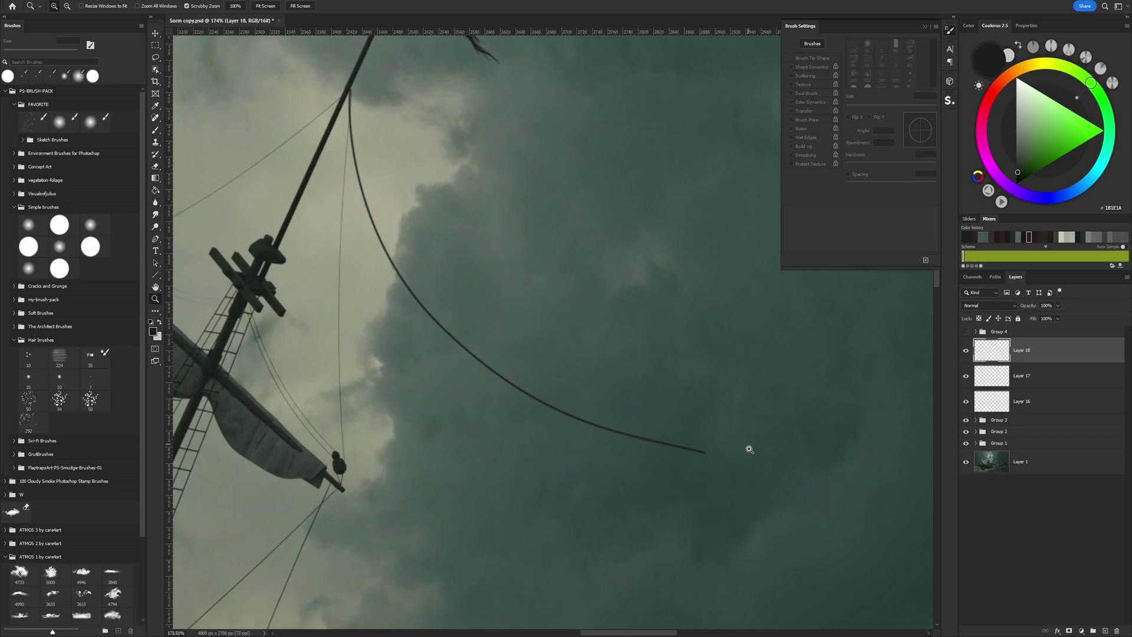
pyautogui.press('p')
pyautogui.rightClick(619, 415)
pyautogui.click(639, 432)
# - Draw a second sagging rope path from the yard arm and stroke it
pyautogui.keyDown('alt'); pyautogui.scroll(-1, 594, 366); pyautogui.keyUp('alt')
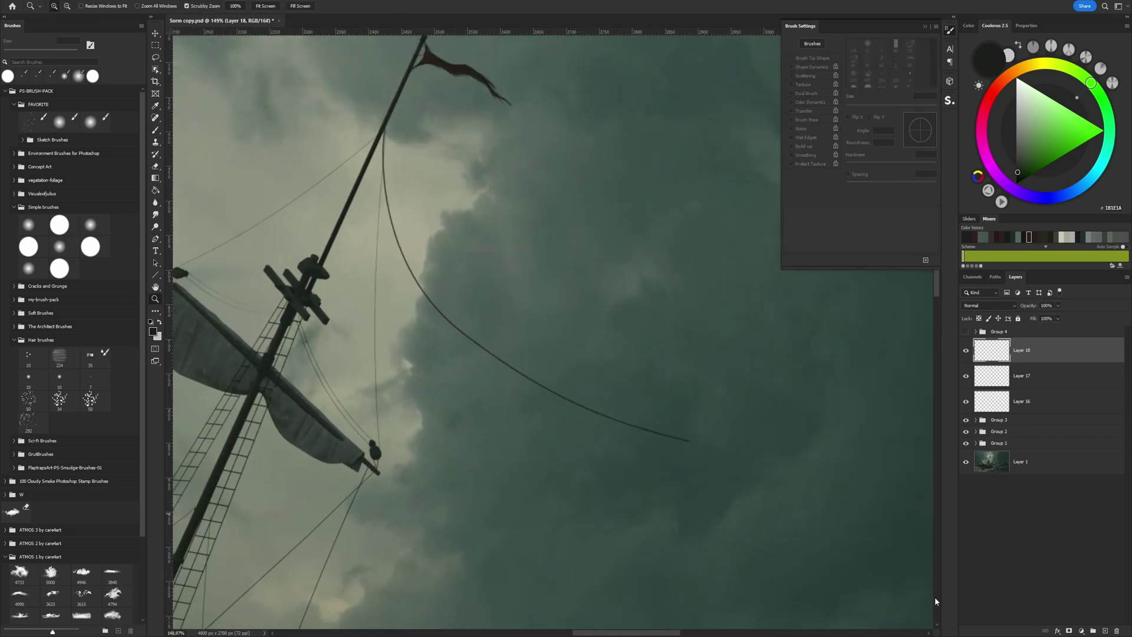
pyautogui.keyDown('alt'); pyautogui.scroll(-5, 510, 461); pyautogui.keyUp('alt')
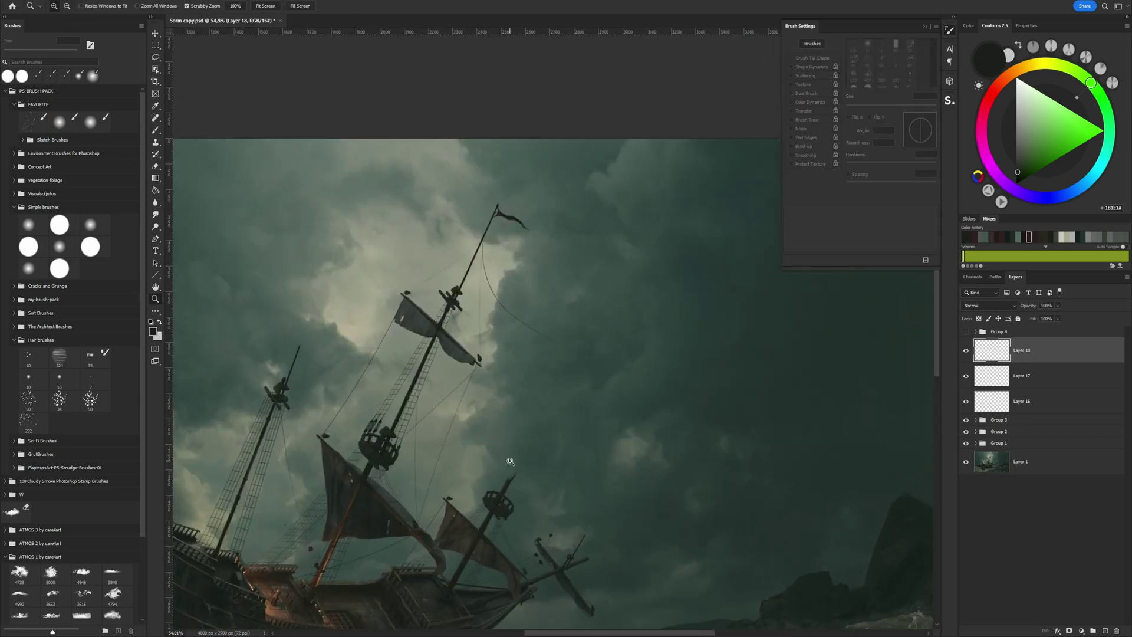
pyautogui.keyDown('alt'); pyautogui.scroll(2, 510, 461); pyautogui.keyUp('alt')
pyautogui.press('p')
pyautogui.click(424, 188)
pyautogui.click(465, 321)
pyautogui.moveTo(582, 381); pyautogui.dragTo(625, 423)
pyautogui.rightClick(454, 339)
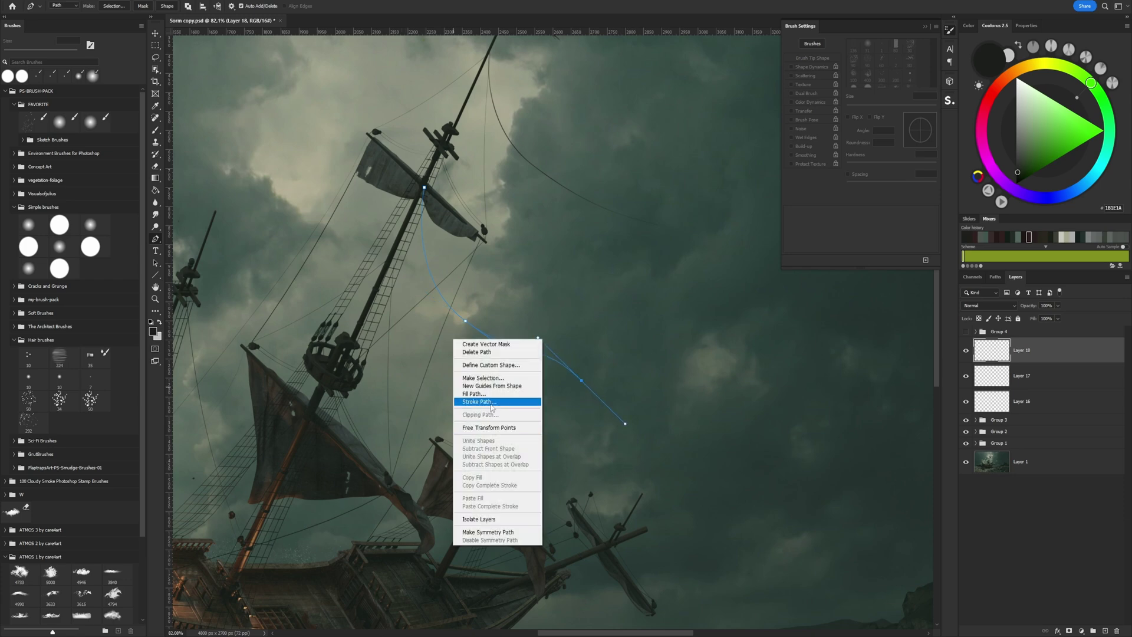
pyautogui.click(491, 402)
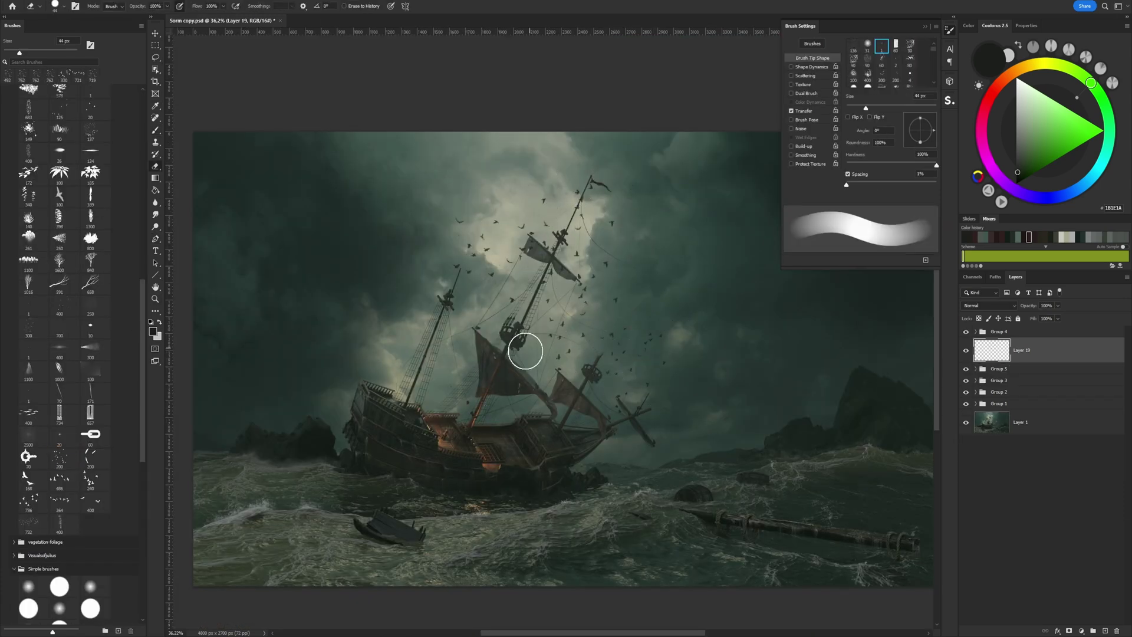
# - Zoom back out to view the whole painting
pyautogui.press('z')
pyautogui.keyDown('alt'); pyautogui.scroll(3, 613, 301); pyautogui.keyUp('alt')
pyautogui.press('e')
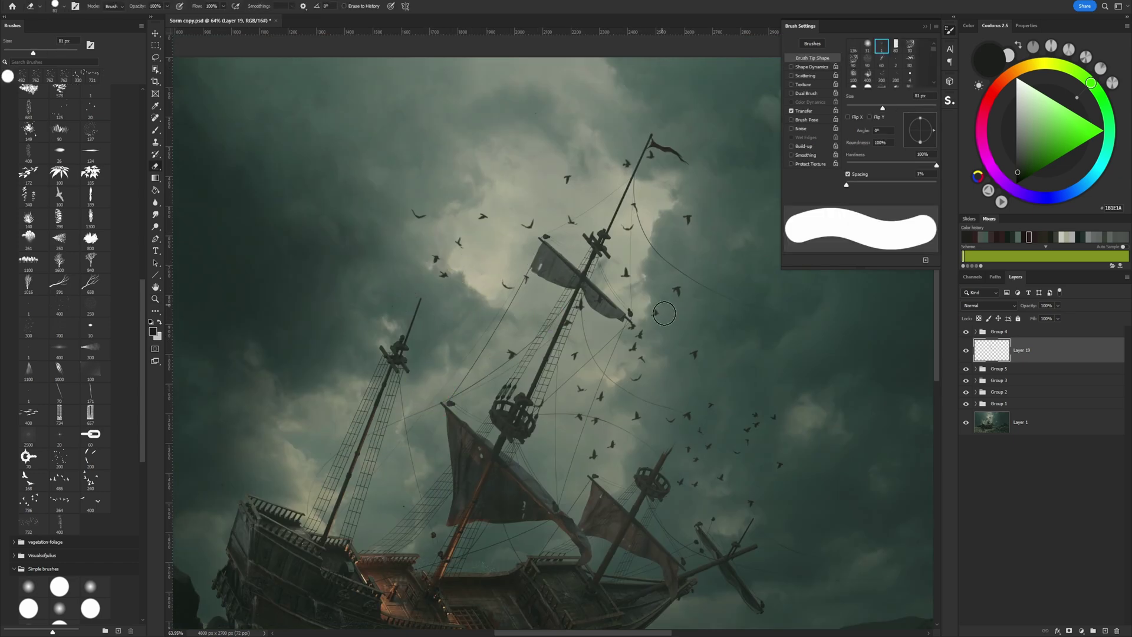
pyautogui.press('z')
pyautogui.keyDown('alt'); pyautogui.scroll(-3, 523, 397); pyautogui.keyUp('alt')
pyautogui.keyDown('alt'); pyautogui.scroll(-2, 524, 397); pyautogui.keyUp('alt')
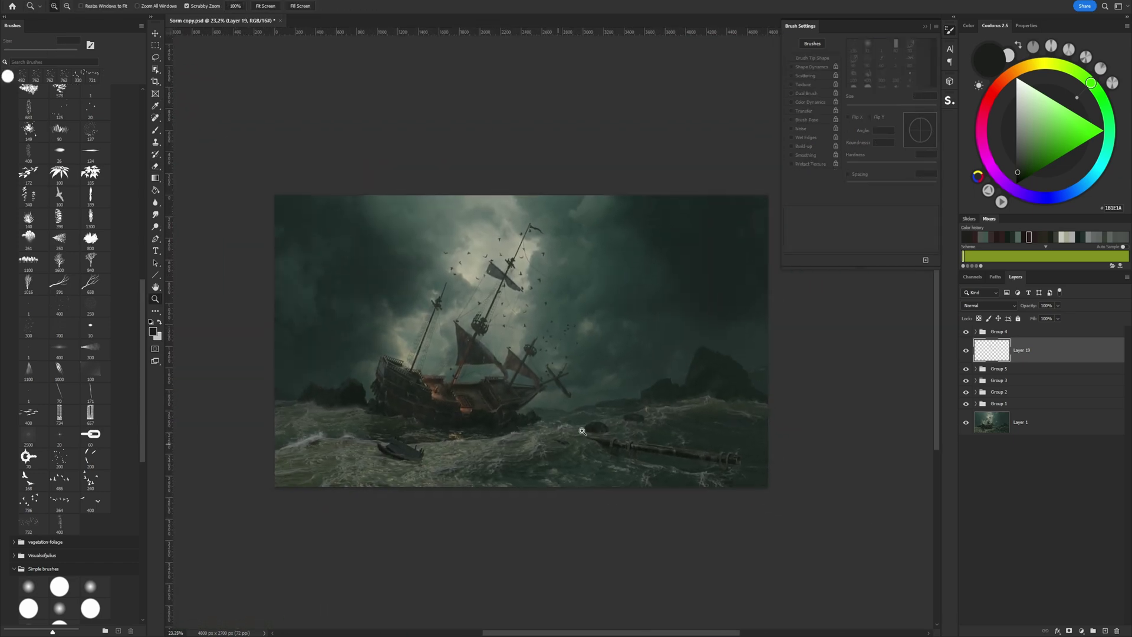
# - Stamp the visible layers into a merged smart-object layer, save, and start raising contrast
pyautogui.hotkey('ctrl', 'alt', 'shift', 'e')
pyautogui.keyDown('alt'); pyautogui.scroll(1, 495, 425); pyautogui.keyUp('alt')
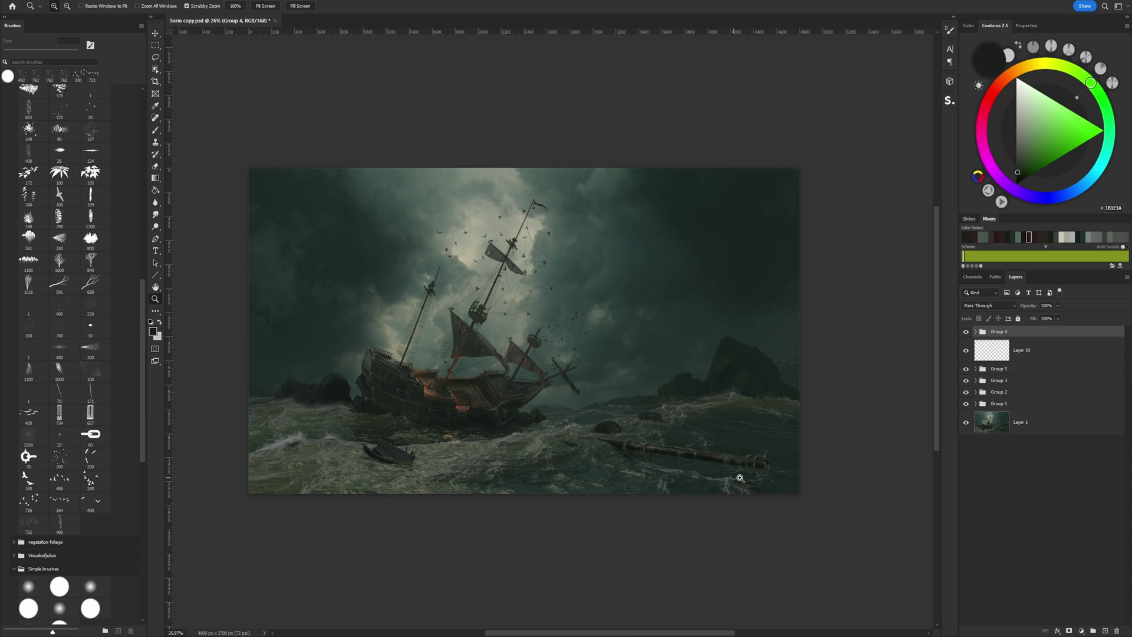
pyautogui.rightClick(1042, 341)
pyautogui.click(1080, 401)
pyautogui.hotkey('ctrl', 's')
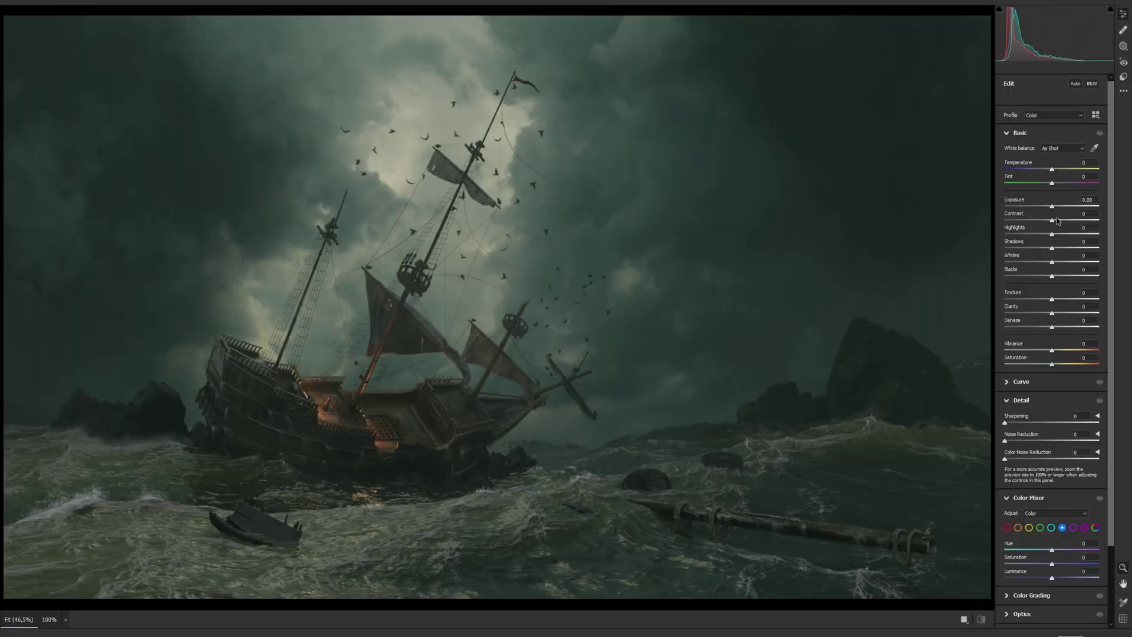
pyautogui.moveTo(1052, 220)
pyautogui.mouseDown()
pyautogui.moveTo(1070, 220)
pyautogui.moveTo(1065, 252)
pyautogui.moveTo(1066, 220)
pyautogui.mouseUp()
# - Brighten whites, deepen blacks, lift shadows, and lower dehaze and vibrance in Basic
pyautogui.click(1067, 261)
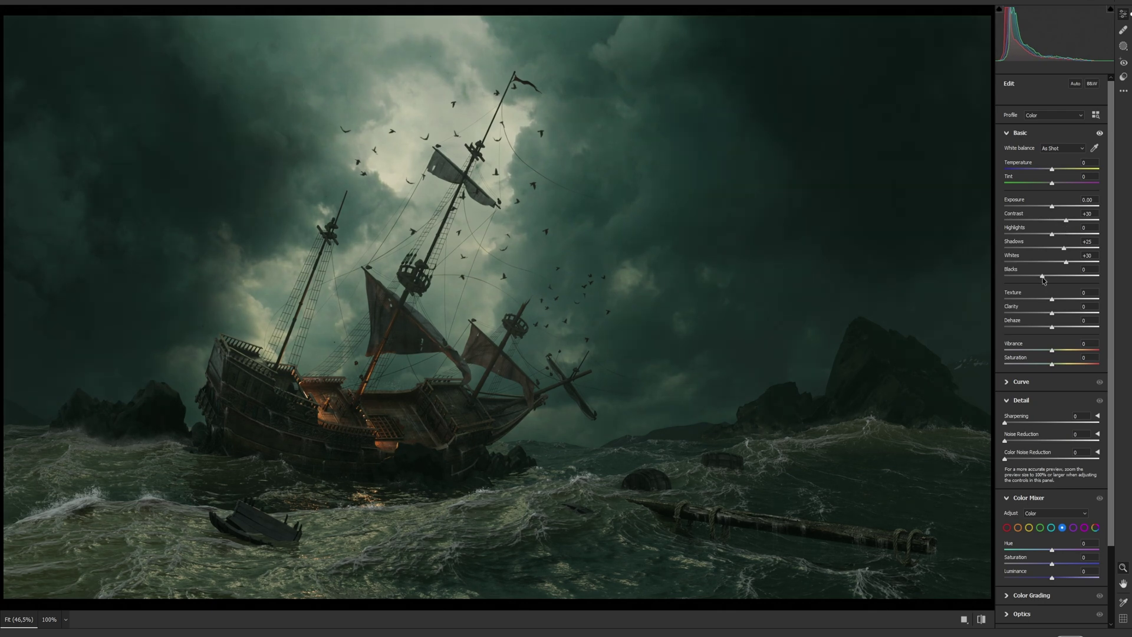
pyautogui.moveTo(1052, 275); pyautogui.dragTo(1045, 275)
pyautogui.moveTo(1064, 247); pyautogui.dragTo(1078, 248)
pyautogui.moveTo(1051, 326); pyautogui.dragTo(1045, 327)
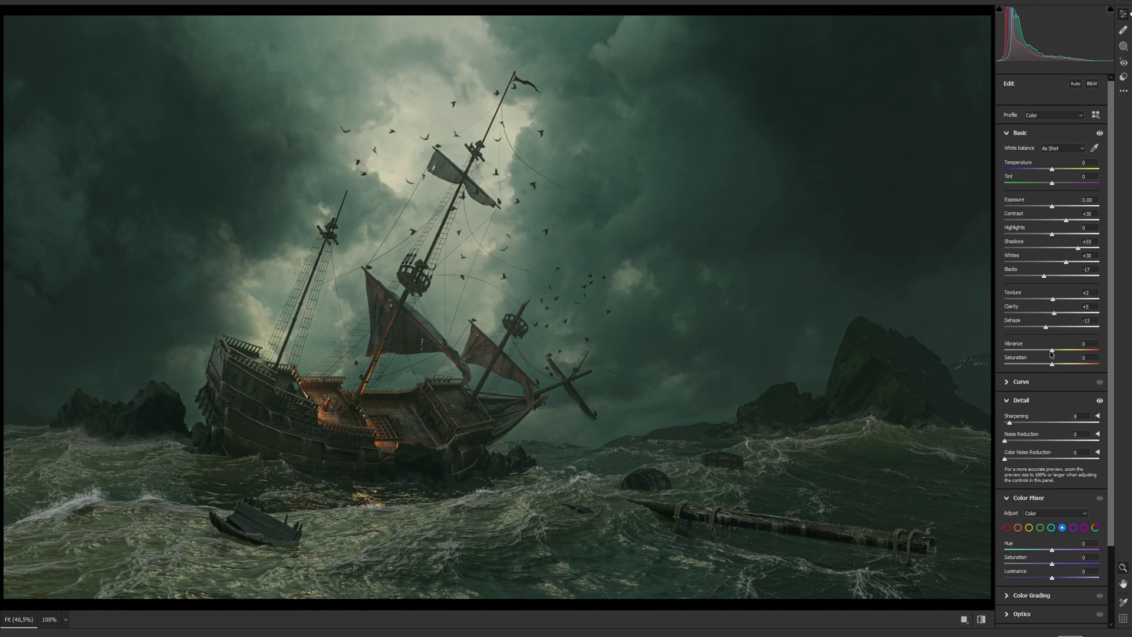
pyautogui.moveTo(1052, 351); pyautogui.dragTo(1043, 351)
pyautogui.scroll(-5, 531, 324)
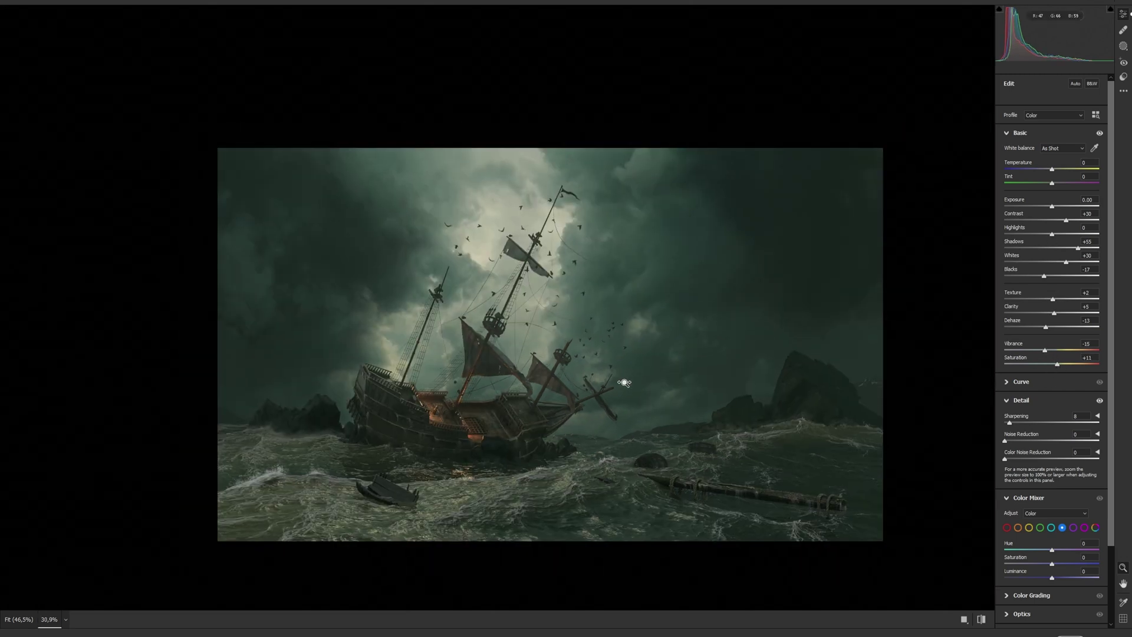
# - Add a linear gradient mask on the lower sea, raising exposure and shadows, deepening blacks
pyautogui.press('m')
pyautogui.click(1030, 179)
pyautogui.moveTo(510, 534); pyautogui.dragTo(506, 433)
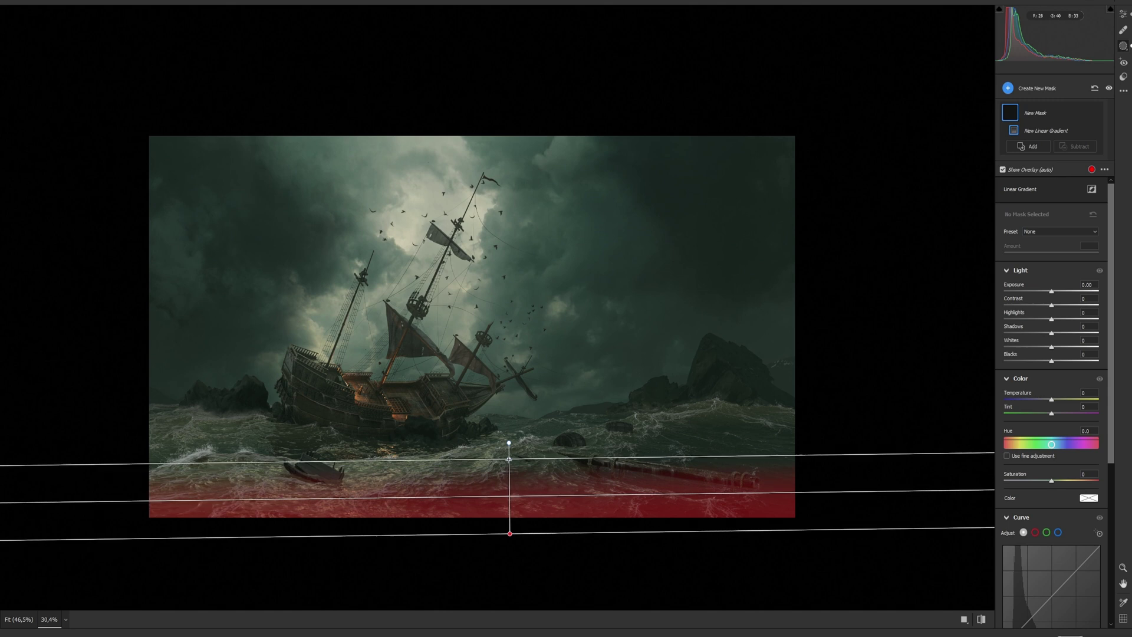
pyautogui.moveTo(1051, 333)
pyautogui.mouseDown()
pyautogui.moveTo(1070, 333)
pyautogui.moveTo(1043, 361)
pyautogui.mouseUp()
pyautogui.moveTo(1037, 291); pyautogui.dragTo(1061, 323)
pyautogui.moveTo(1043, 361); pyautogui.dragTo(1041, 361)
# - Add an inverted radial gradient around the ship, repositioned and widened to affect the edges
pyautogui.click(1036, 87)
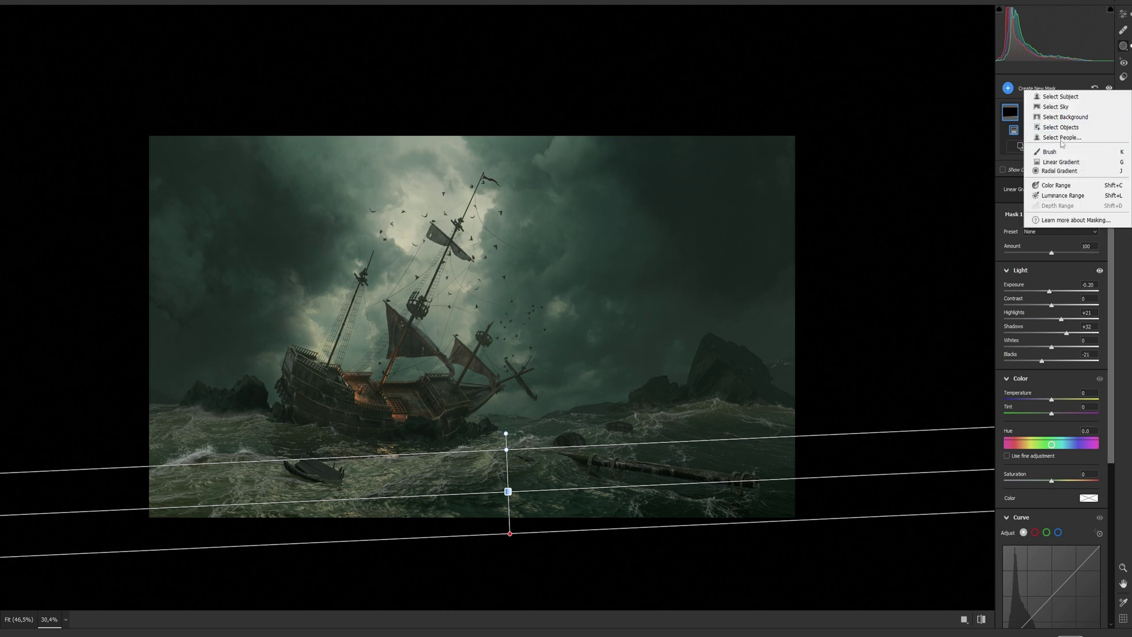
pyautogui.click(1059, 170)
pyautogui.moveTo(420, 299); pyautogui.dragTo(731, 566)
pyautogui.moveTo(420, 306); pyautogui.dragTo(447, 257)
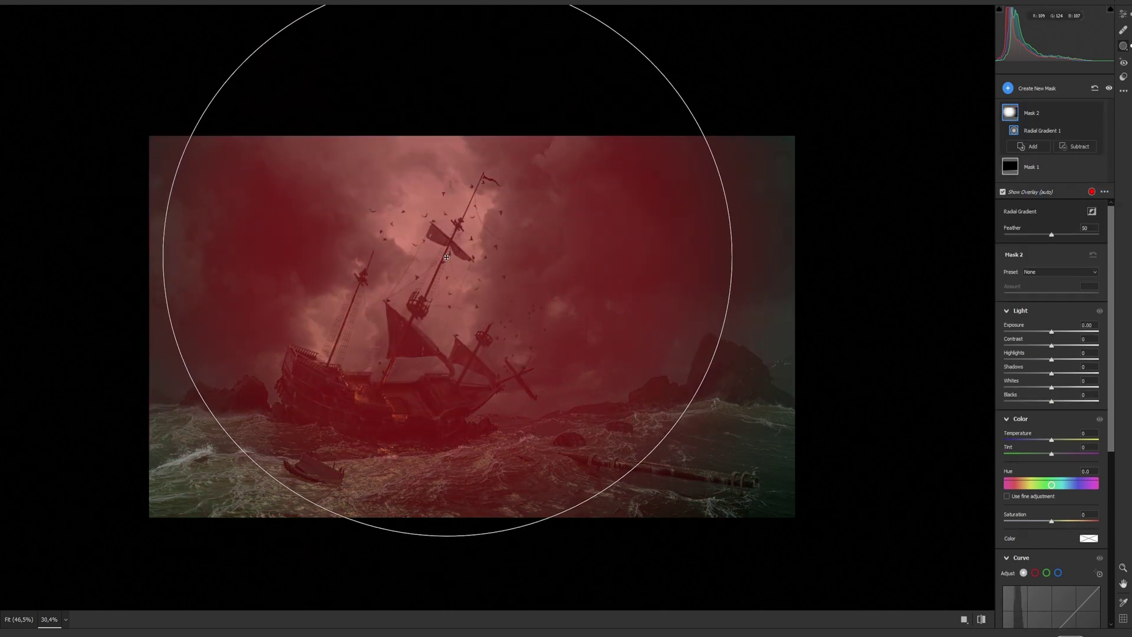
pyautogui.rightClick(1032, 112)
pyautogui.click(1038, 147)
pyautogui.moveTo(732, 257)
pyautogui.mouseDown()
pyautogui.moveTo(745, 273)
pyautogui.moveTo(796, 271)
pyautogui.mouseUp()
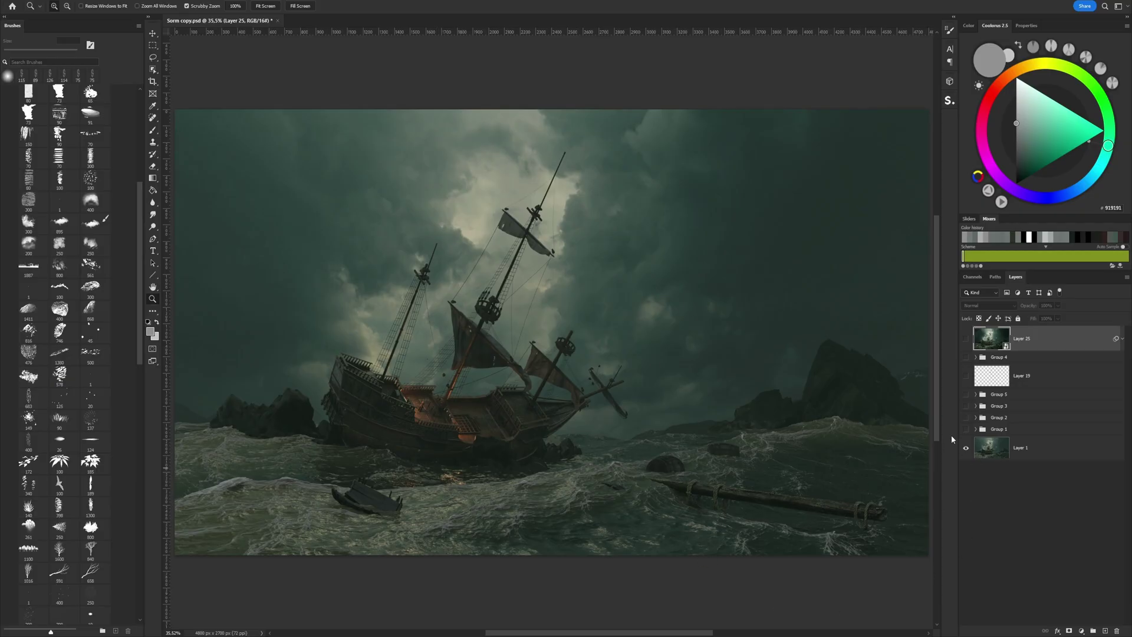
# - Turn on Groups 1, 2, 3 and 4, then the graded Layer 25, one by one
pyautogui.click(966, 429)
pyautogui.click(966, 418)
pyautogui.click(966, 406)
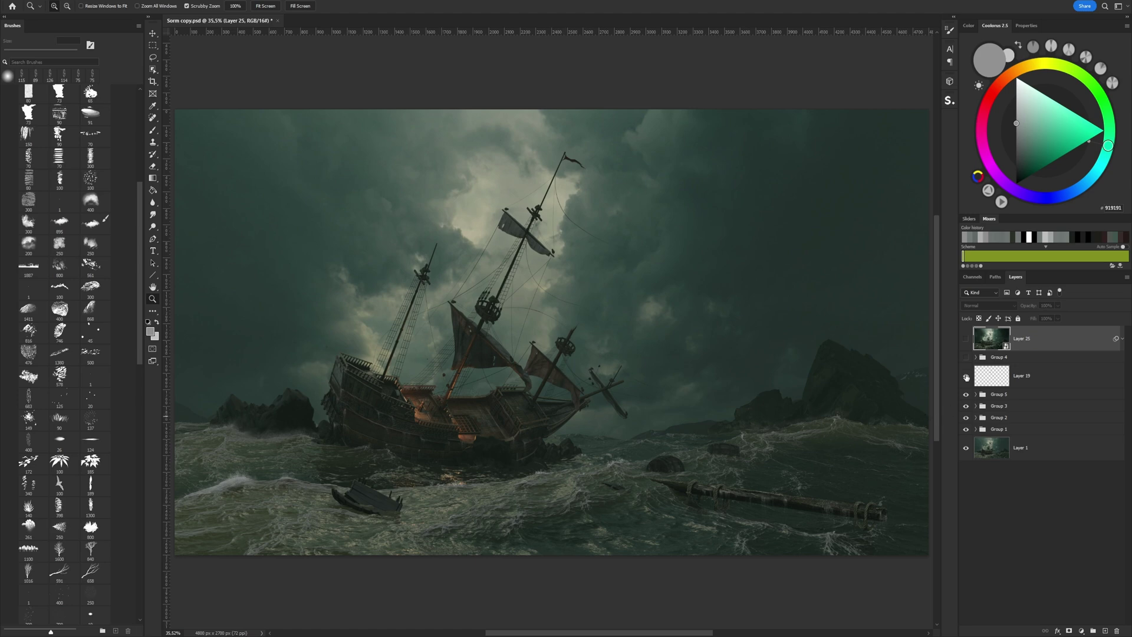
pyautogui.click(966, 358)
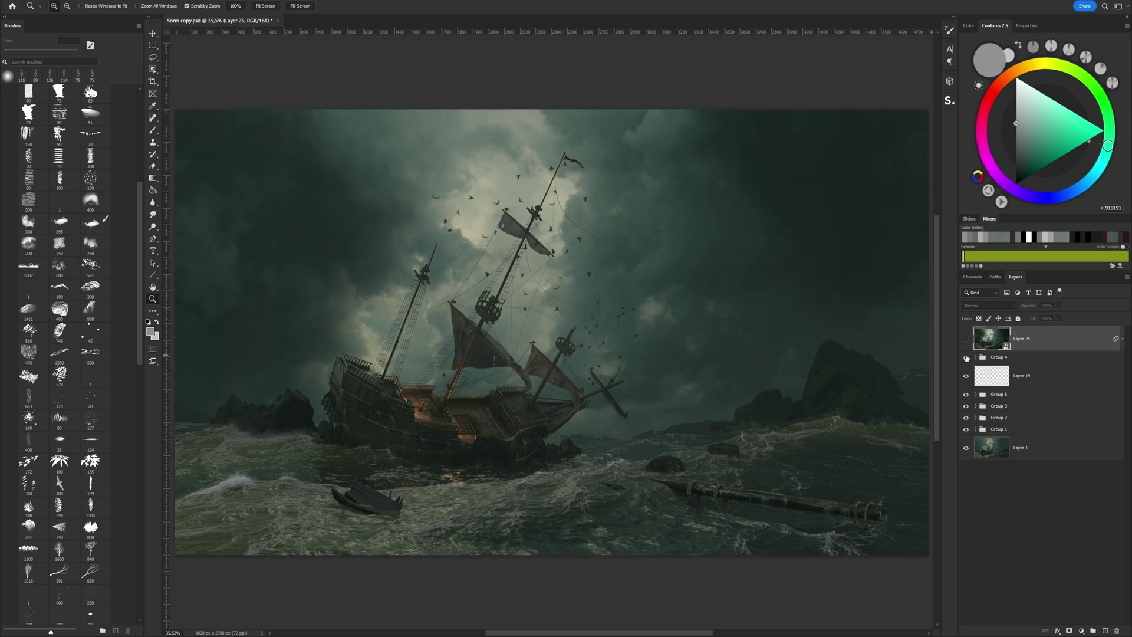
pyautogui.click(966, 339)
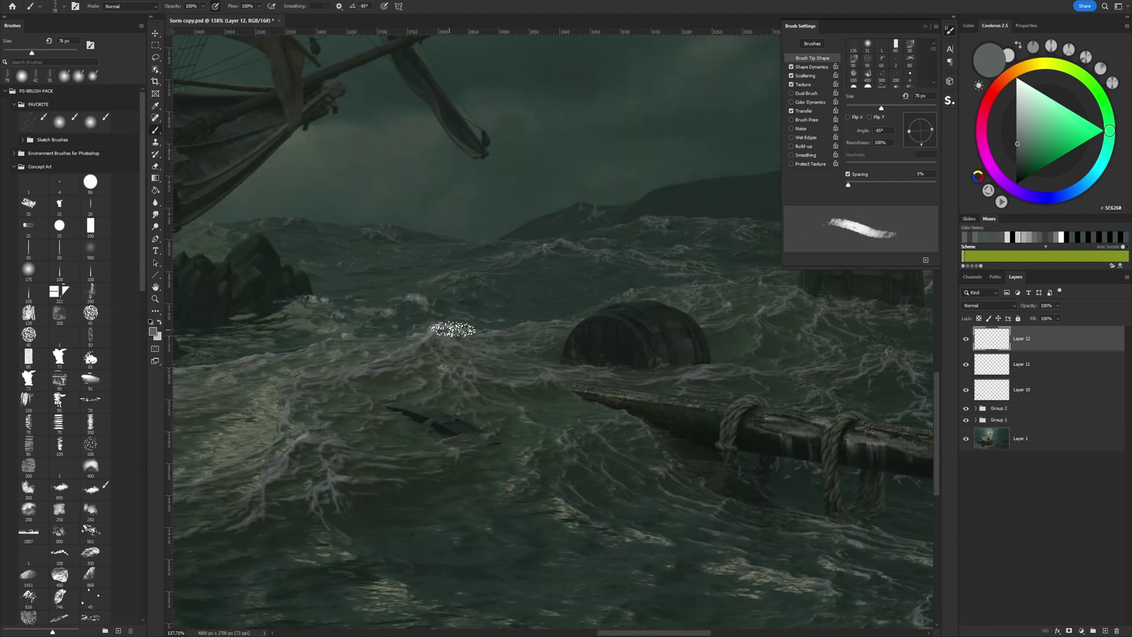
# - Shrink the eraser around the flag and paint a thin streamer along its lower edge
pyautogui.keyDown('alt'); pyautogui.click(443, 339); pyautogui.keyUp('alt')
pyautogui.press('e')
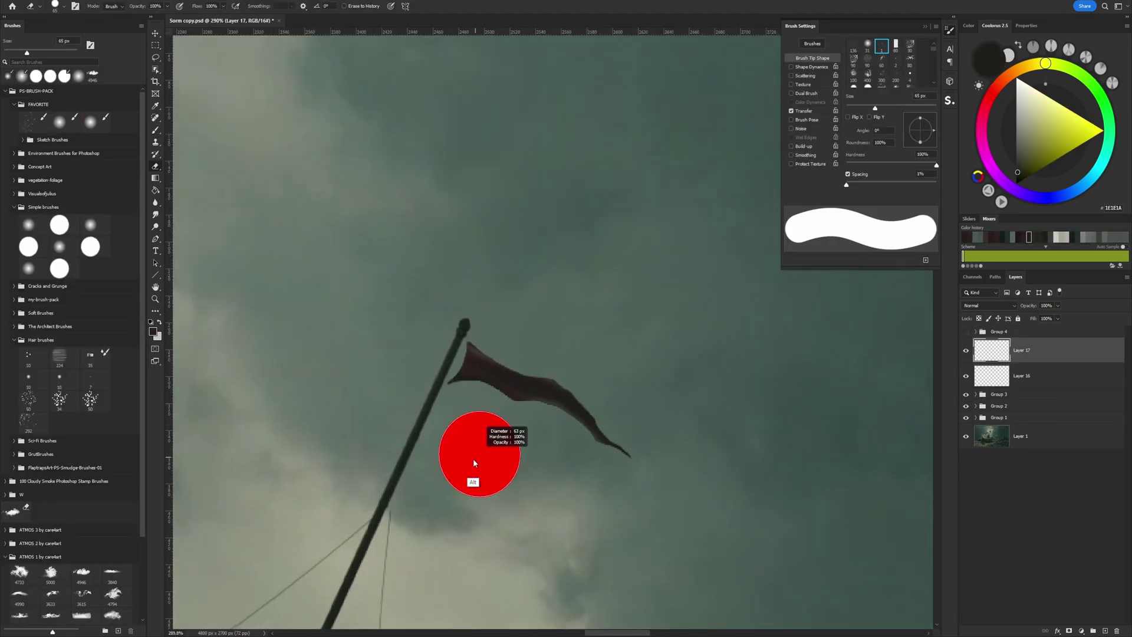
pyautogui.keyDown('alt'); pyautogui.moveTo(475, 463); pyautogui.dragTo(465, 463, button='right'); pyautogui.keyUp('alt')
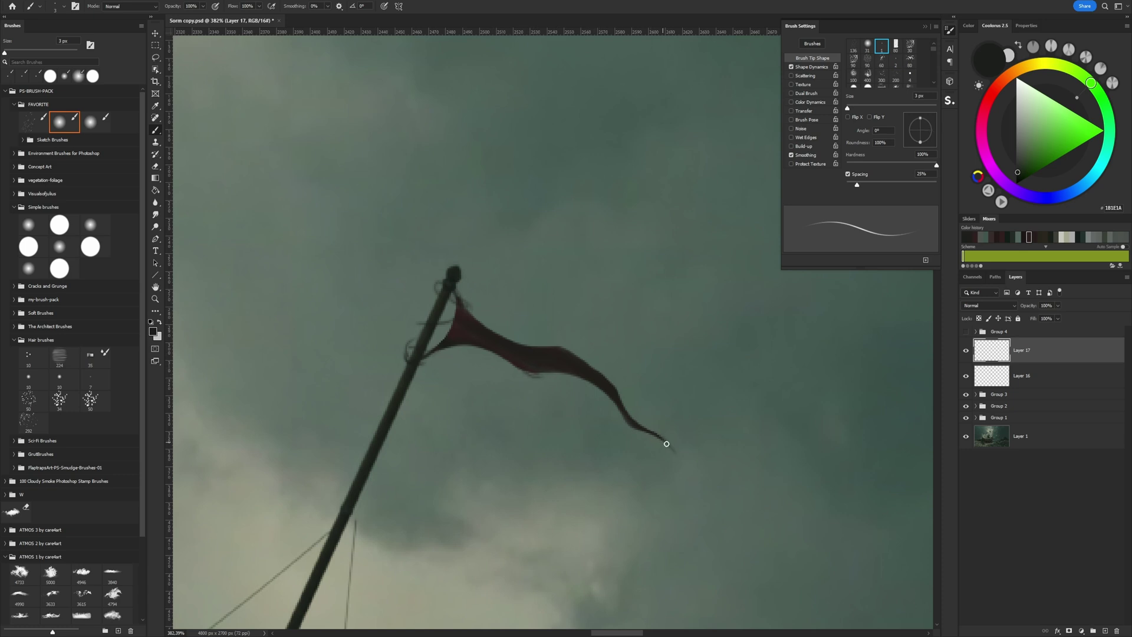
pyautogui.moveTo(528, 375); pyautogui.dragTo(648, 426)
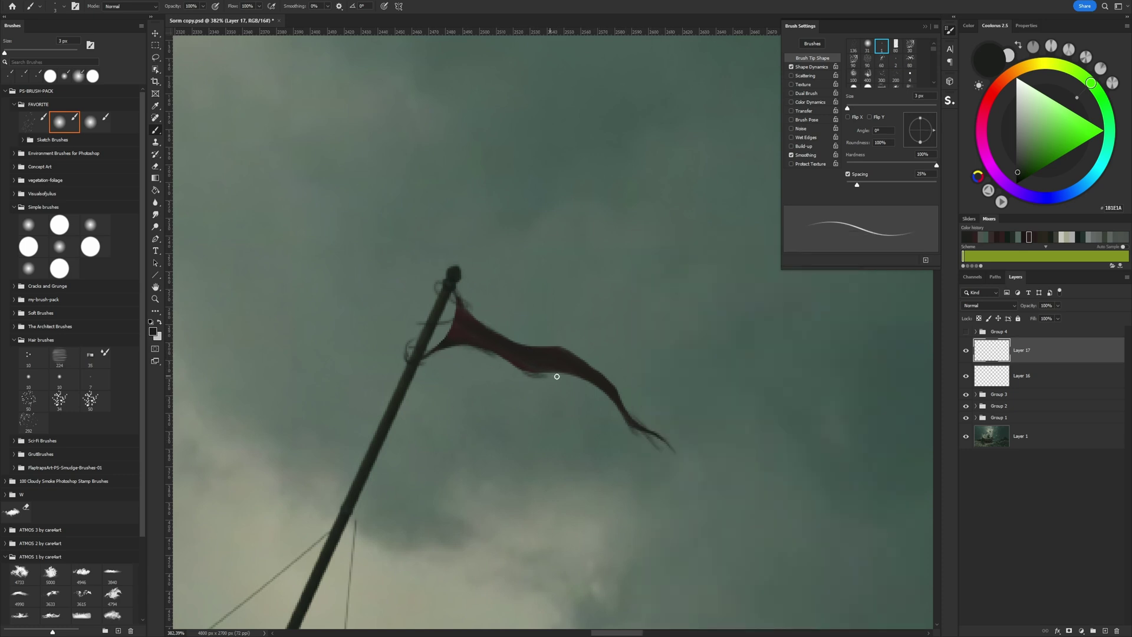